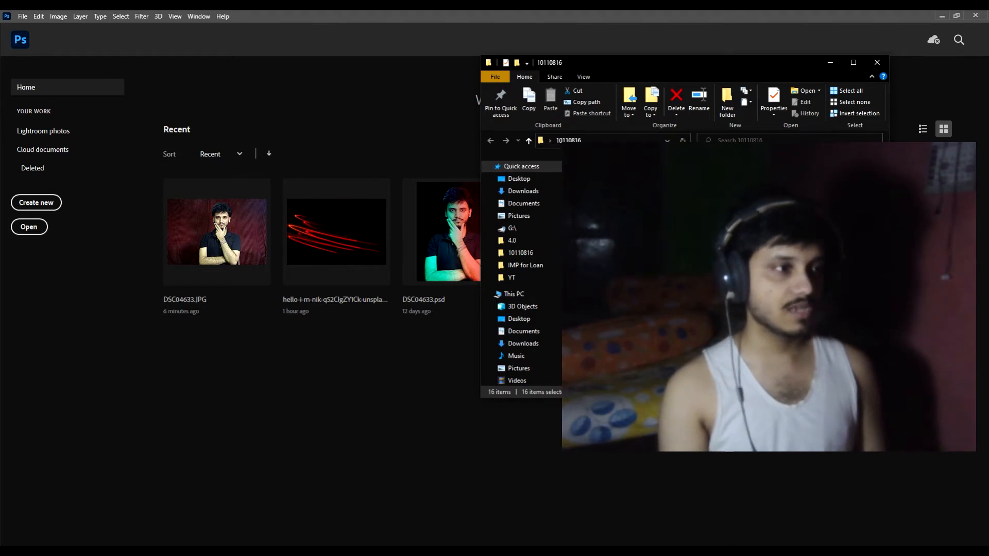
Step: Preview the portrait photo DSC04633.JPG in the image viewer, close it and open the same photo for editing
left_click(721, 279)
double_click(628, 206)
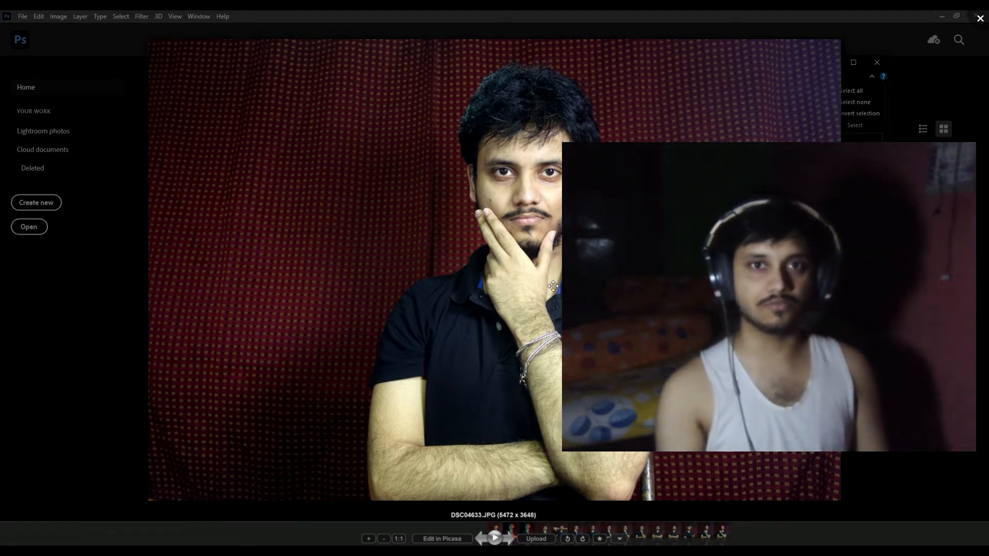
left_click(292, 407)
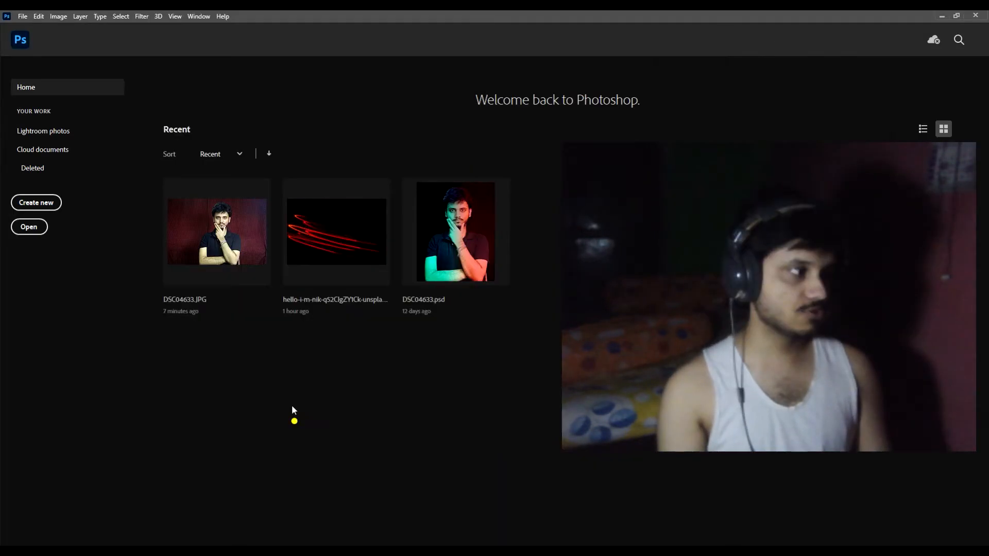
left_click(206, 242)
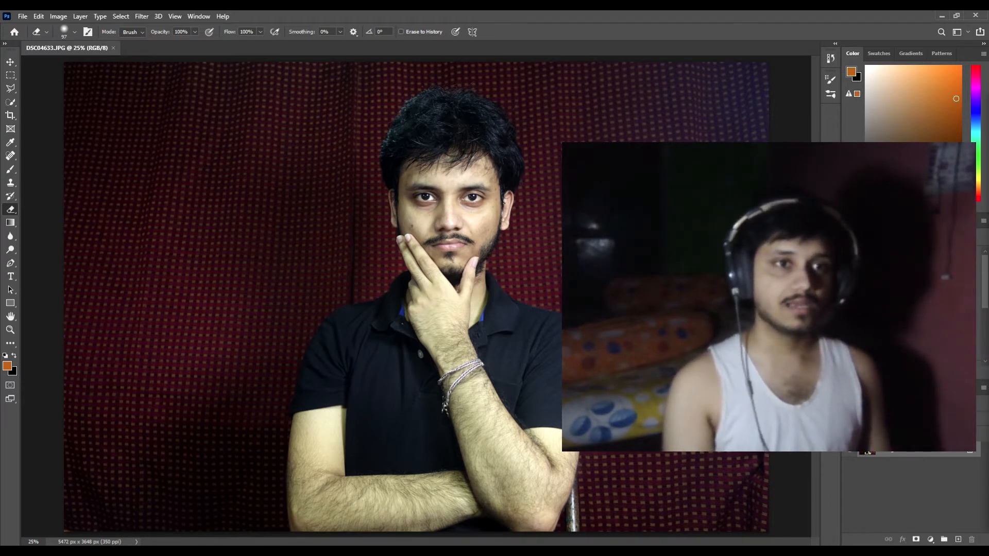
key("ctrl+f")
left_click_drag(981, 112, 683, 123)
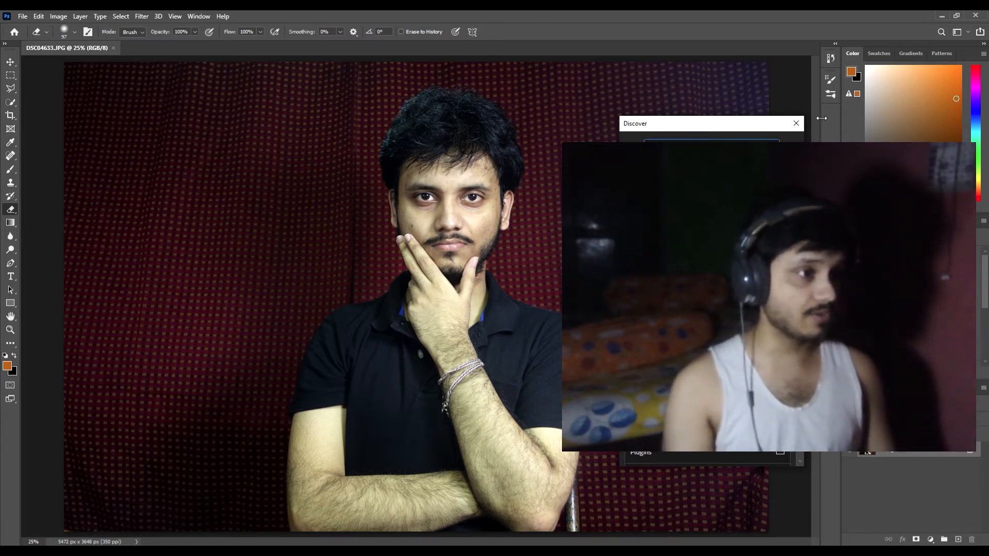
left_click(795, 123)
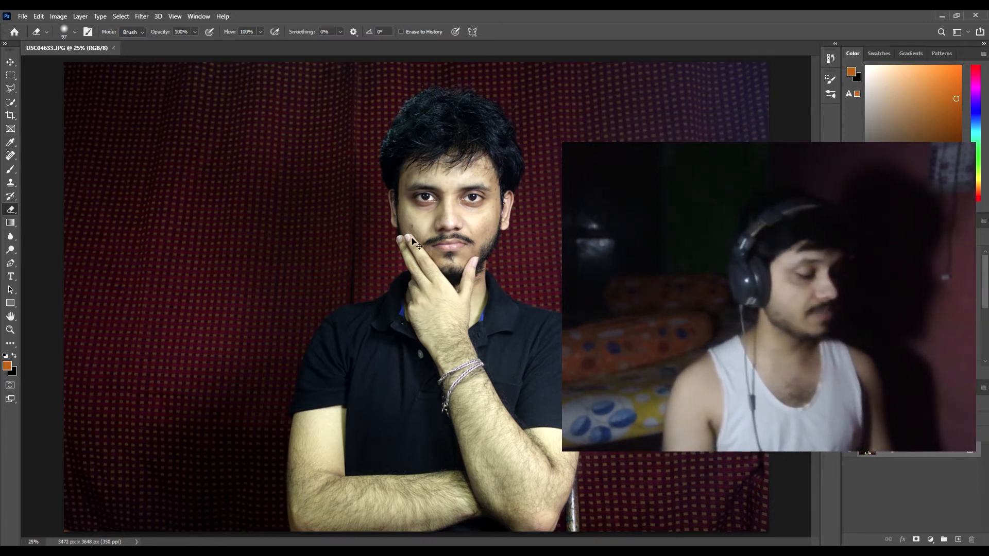
Step: Find the Crop tool by searching for "crop" and trim both sides of the photo to a portrait frame about 2664 px wide
key("ctrl+f")
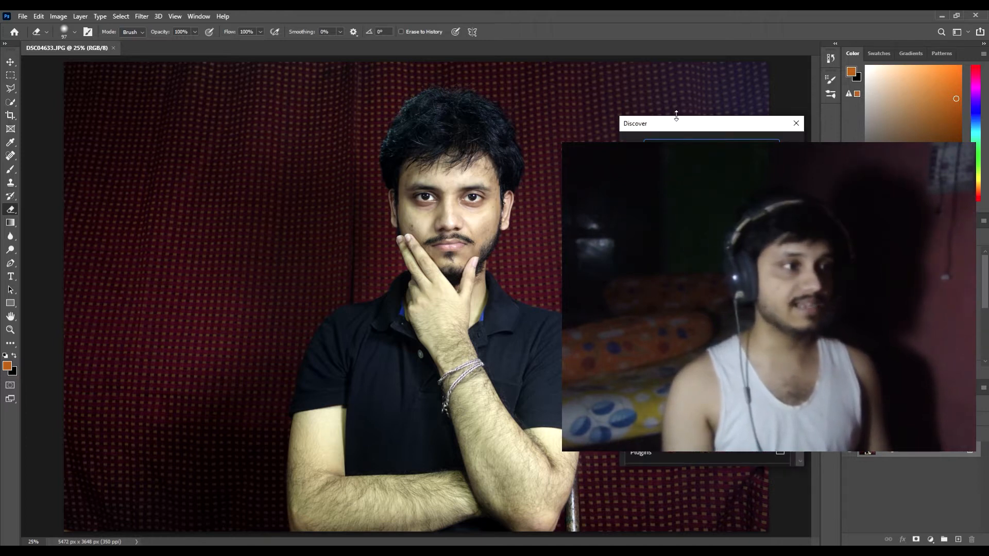
left_click_drag(673, 126, 623, 110)
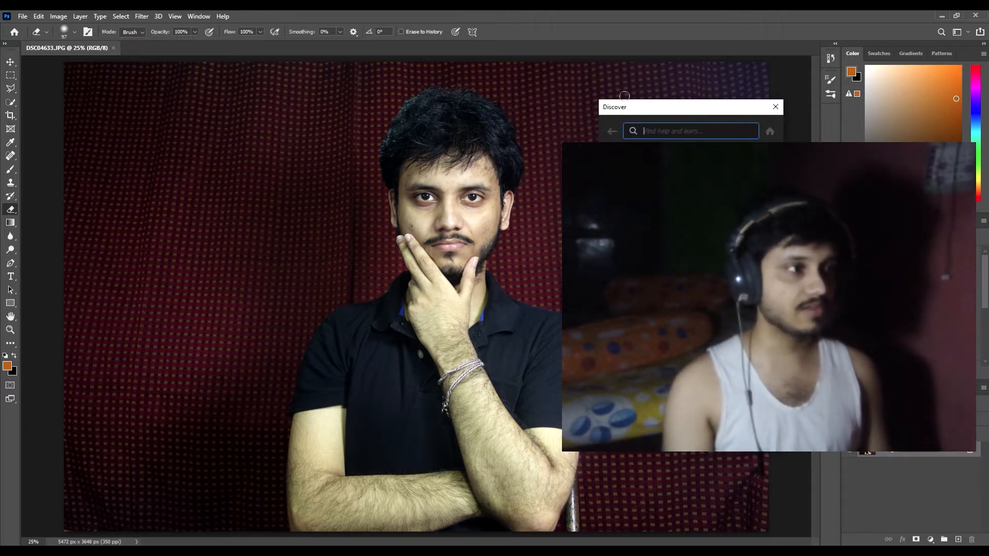
left_click(634, 137)
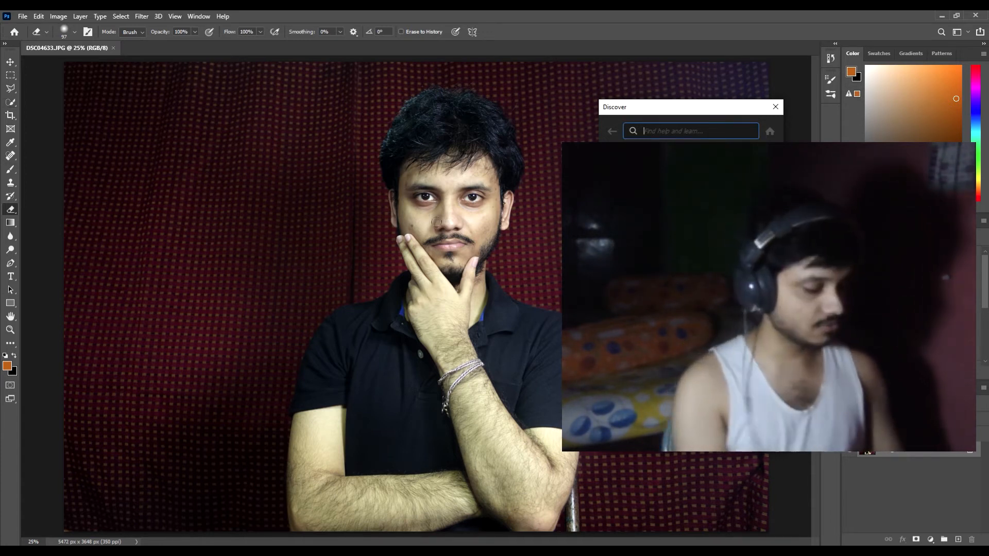
type("crop")
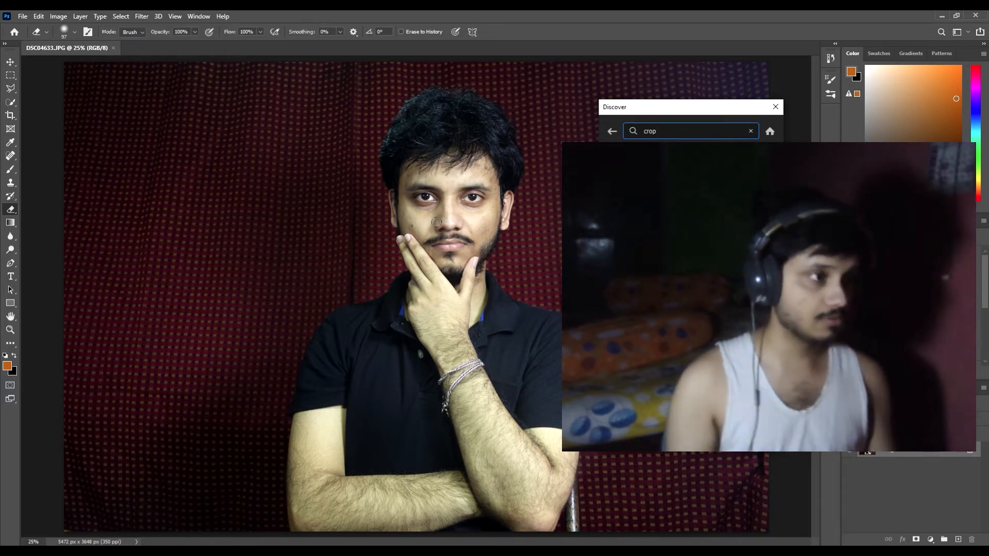
key("Return")
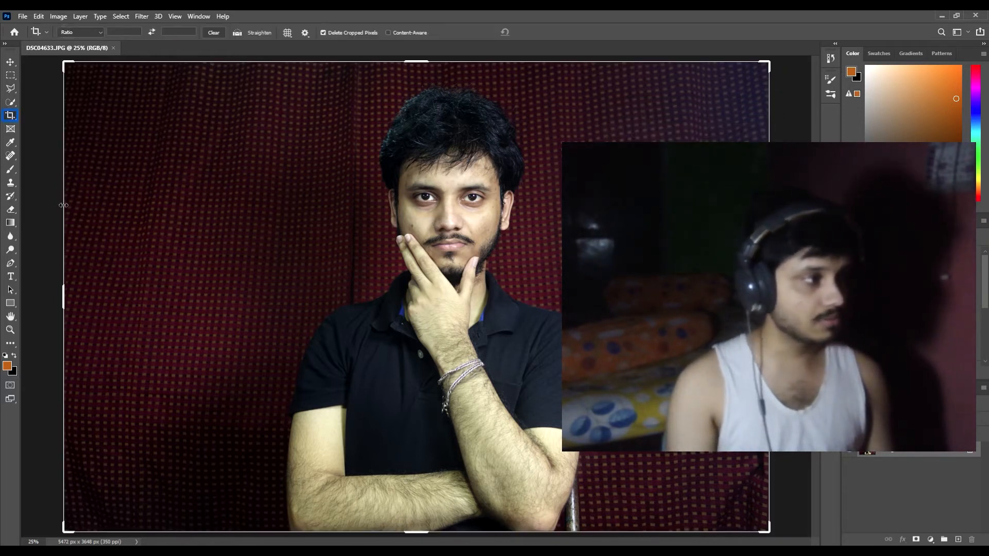
left_click_drag(66, 297, 160, 302)
left_click_drag(672, 297, 591, 297)
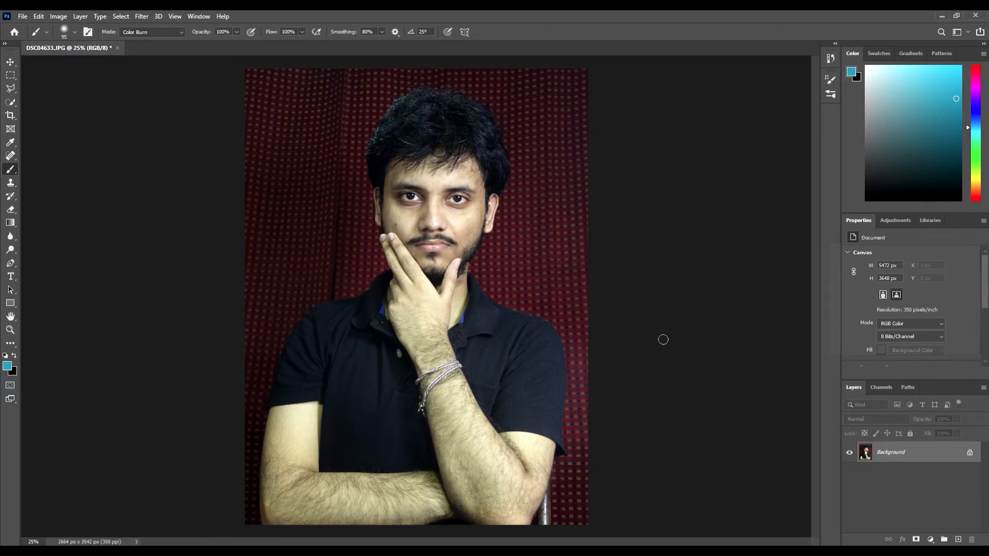
Step: Search the commands for "brush" and activate the Brush tool
key("ctrl+f")
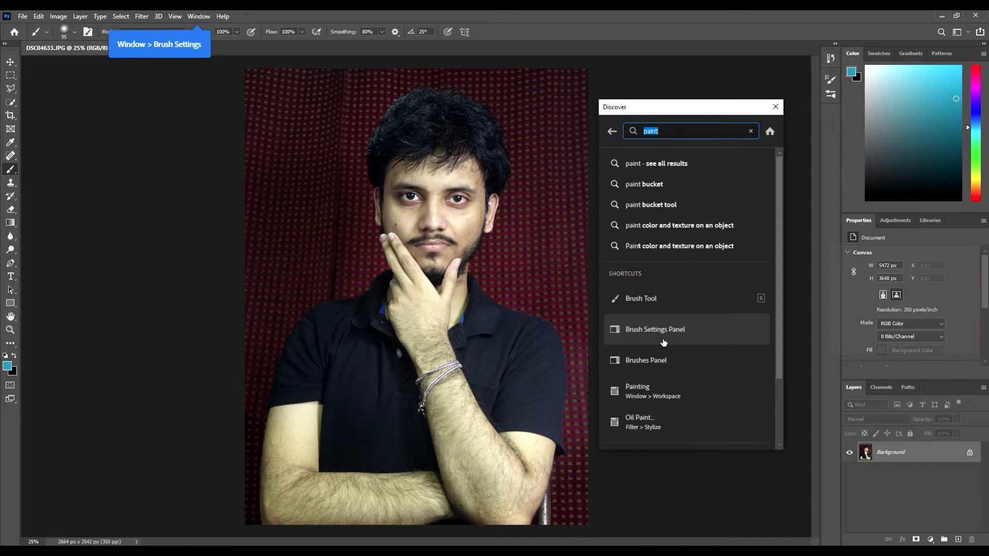
type("baru")
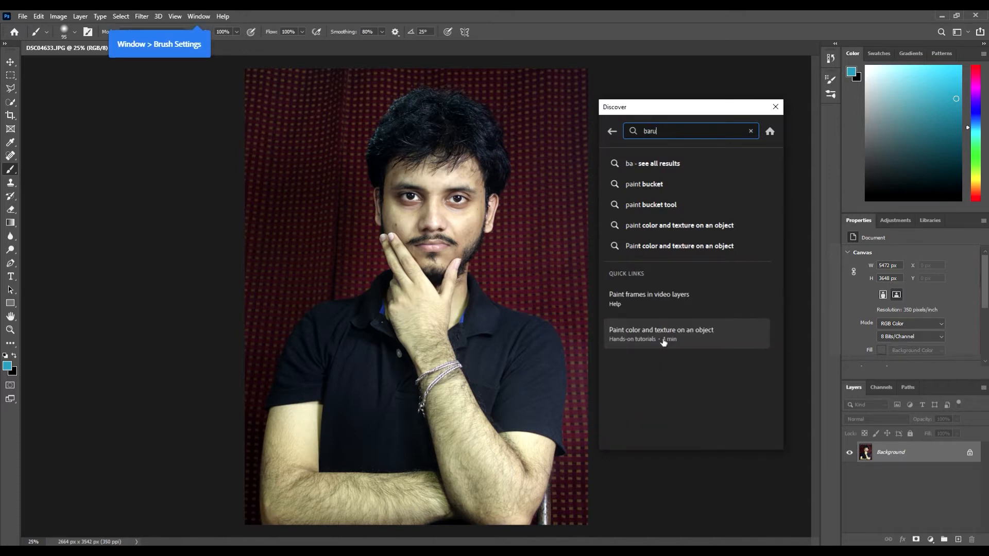
key("BackSpace")
key("BackSpace")
key("BackSpace")
type("rush")
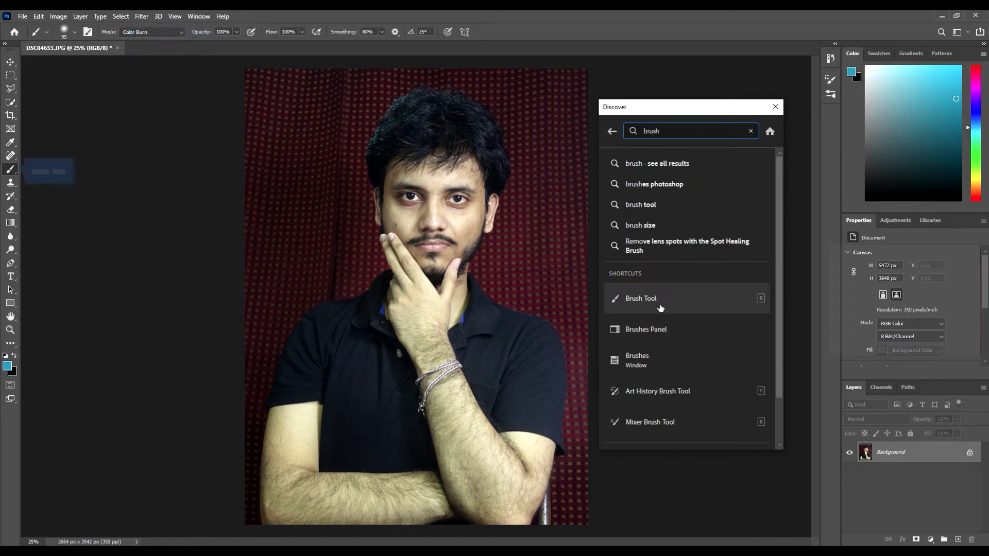
left_click(660, 302)
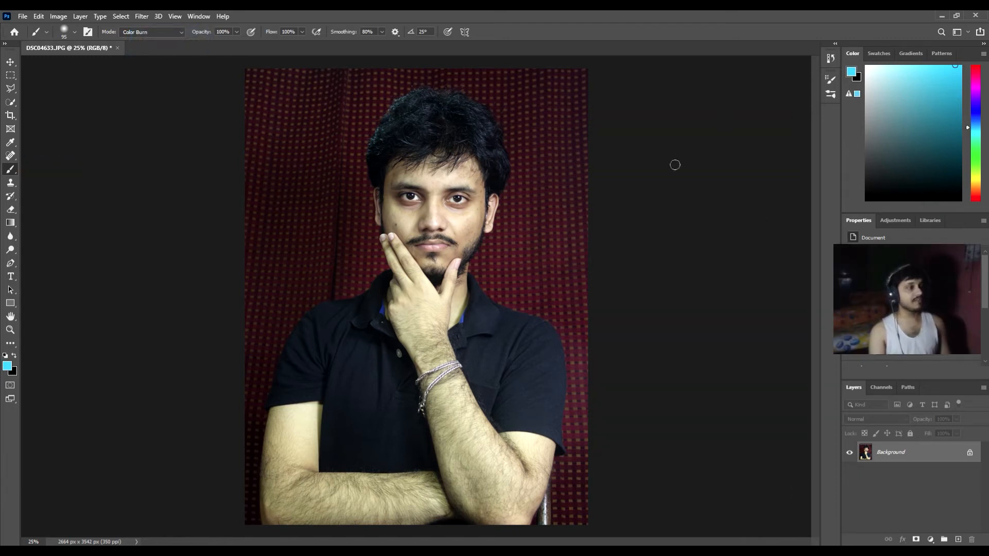
Step: Add a new layer with Normal blend mode and paint a vertical cyan stroke on the curtain right of the head
left_click(958, 540)
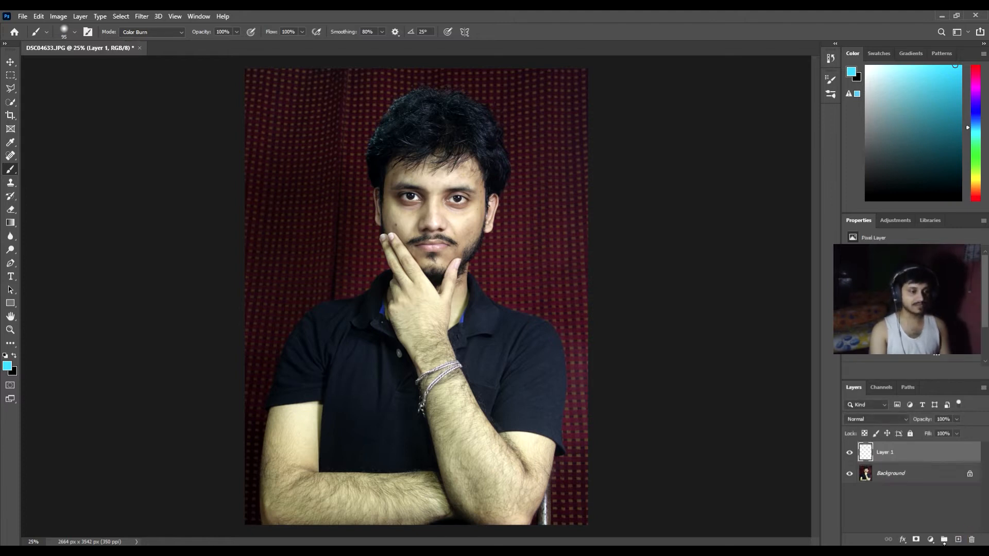
right_click(910, 451)
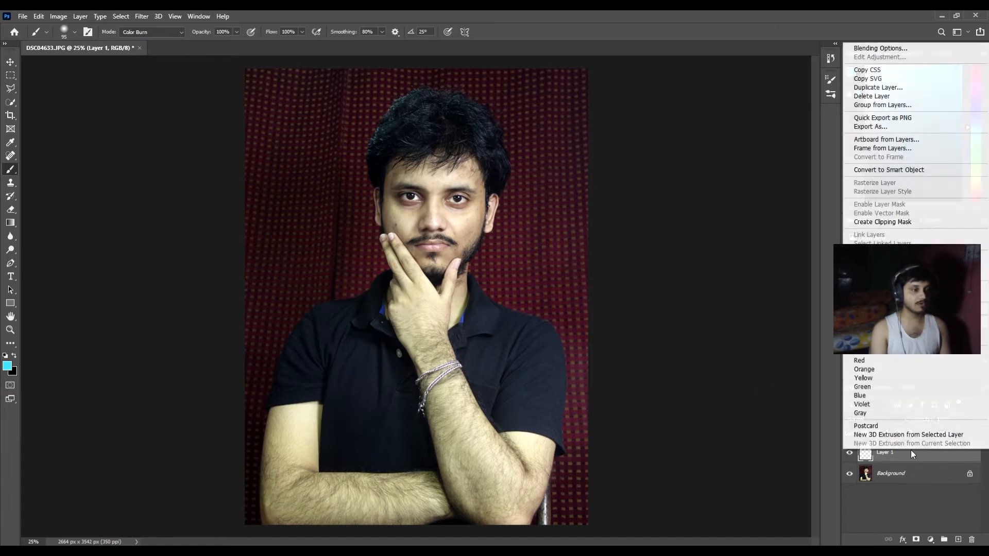
left_click(901, 49)
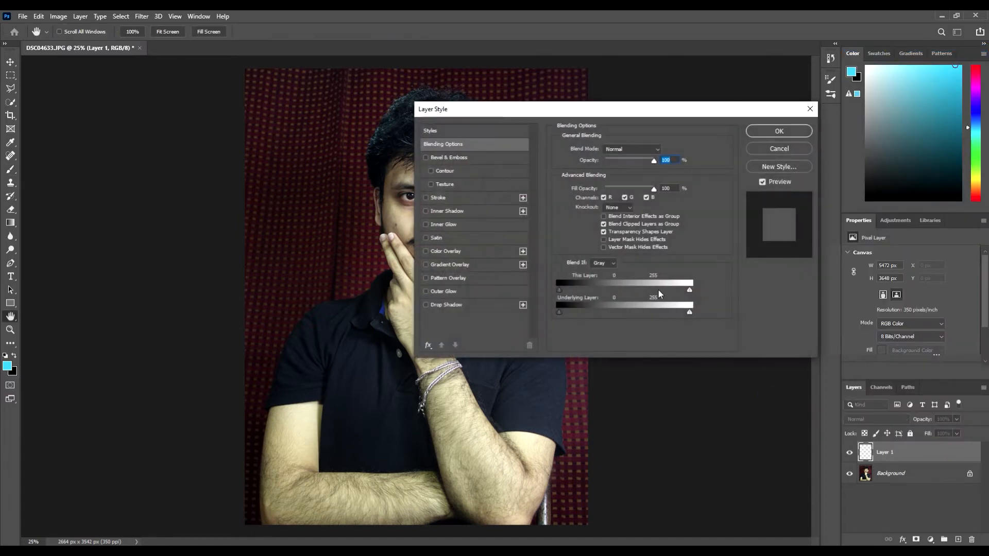
left_click(631, 151)
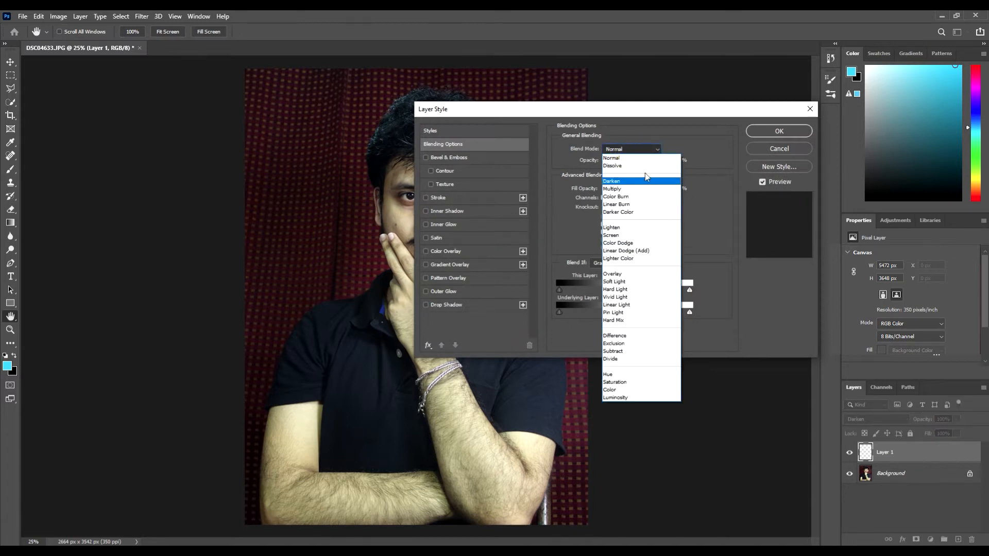
left_click(615, 157)
left_click(774, 130)
key("b")
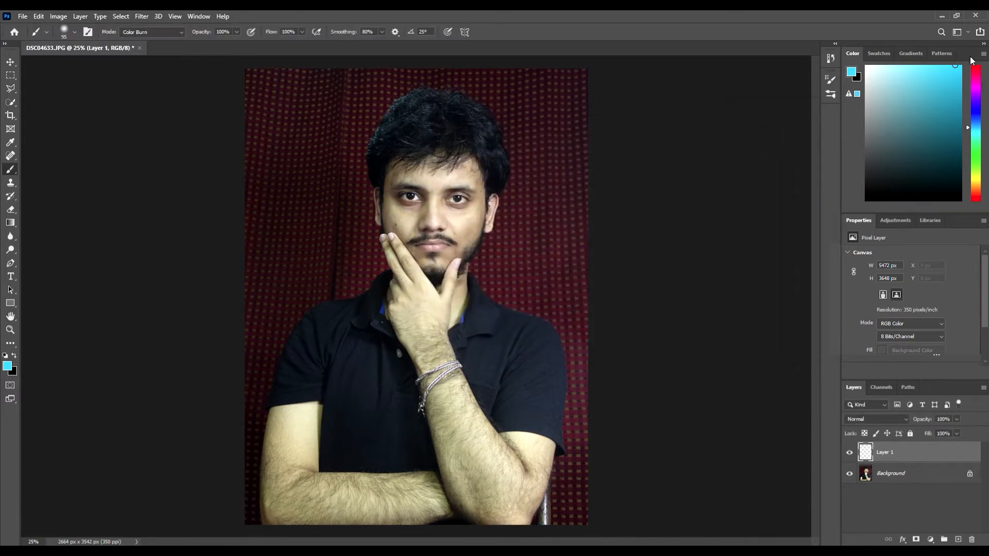
left_click_drag(544, 78, 545, 299)
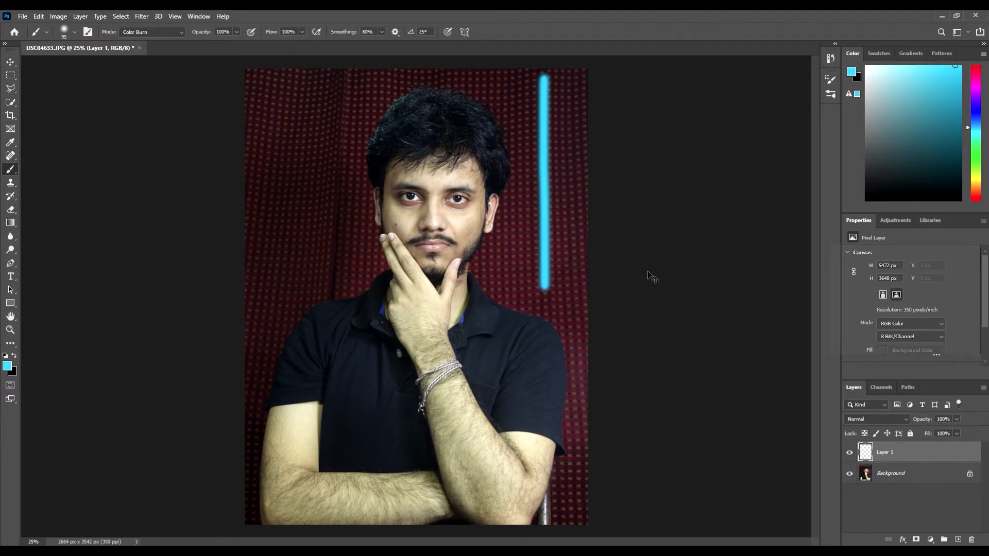
Step: Enlarge the cyan stroke with Free Transform to about 1982.5% so it covers the right half of the photo
key("ctrl+f")
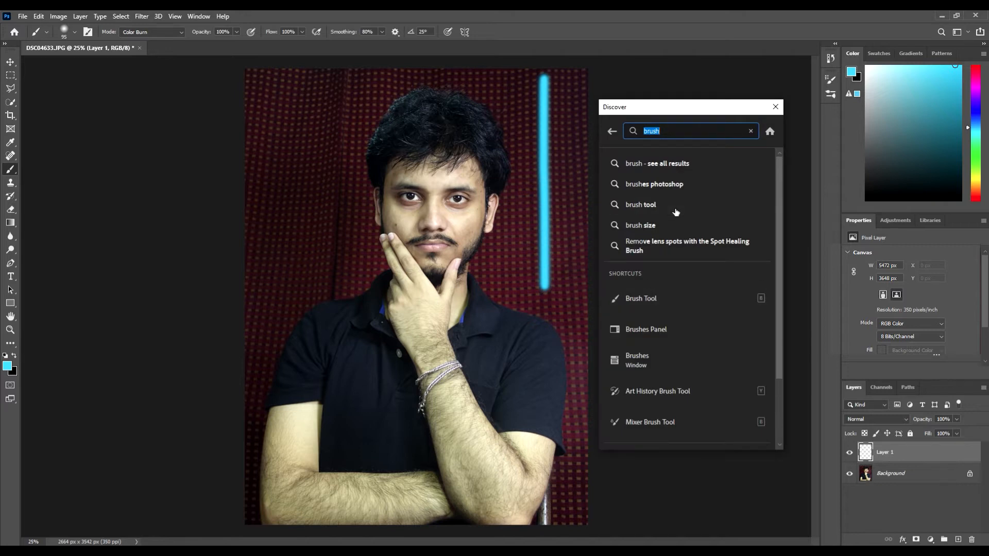
type("trqansform")
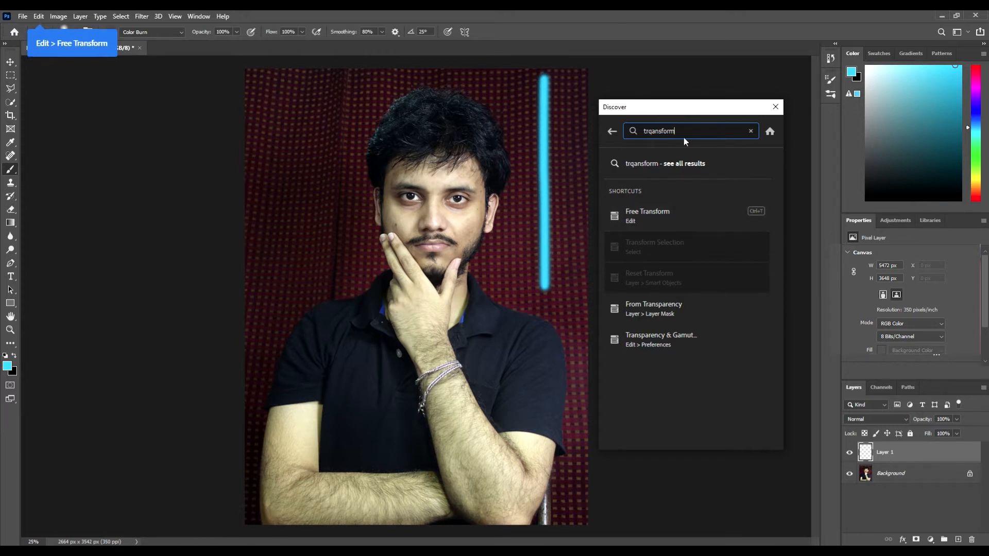
left_click(690, 213)
left_click_drag(534, 183, 360, 211)
left_click_drag(505, 245, 536, 282)
left_click_drag(392, 238, 354, 253)
left_click_drag(690, 238, 743, 238)
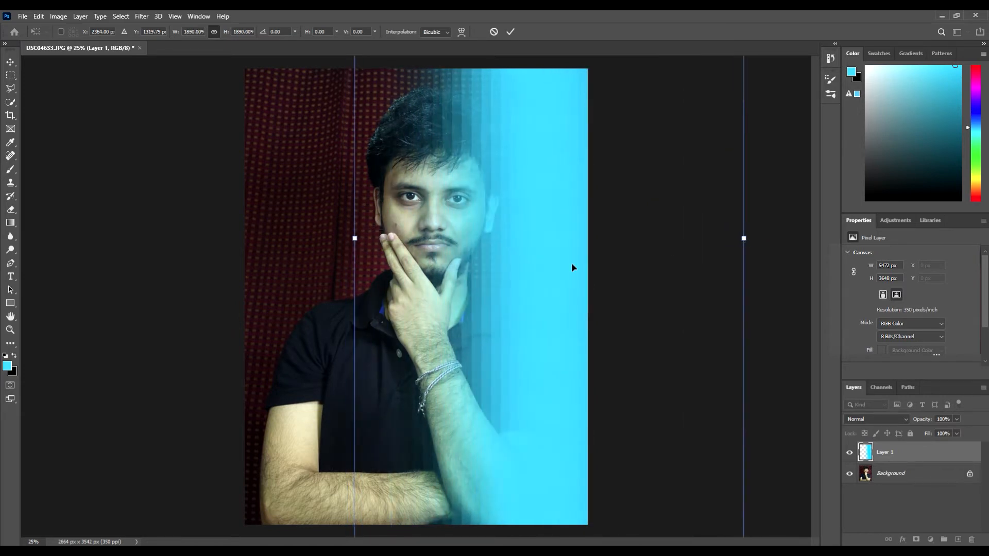
left_click_drag(354, 238, 336, 237)
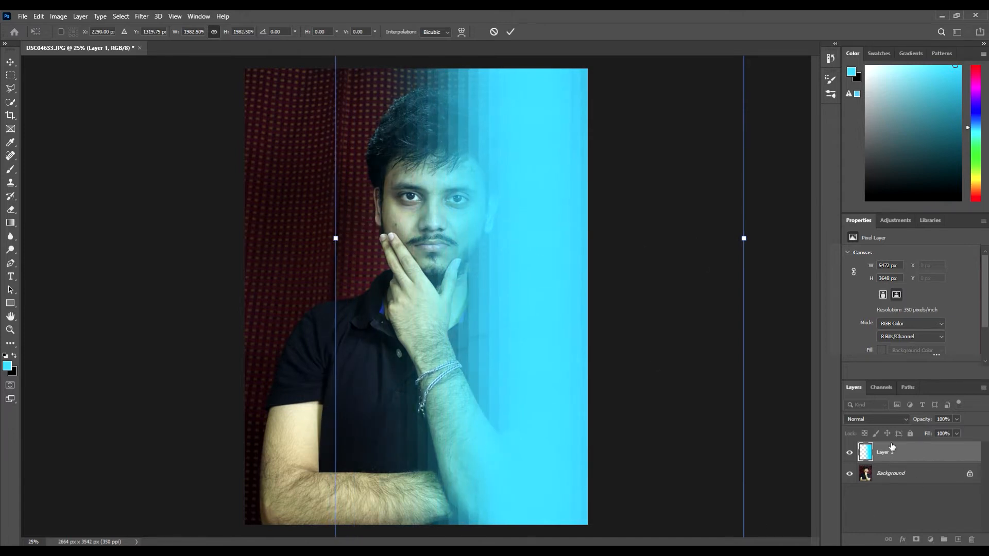
key("shift+plus")
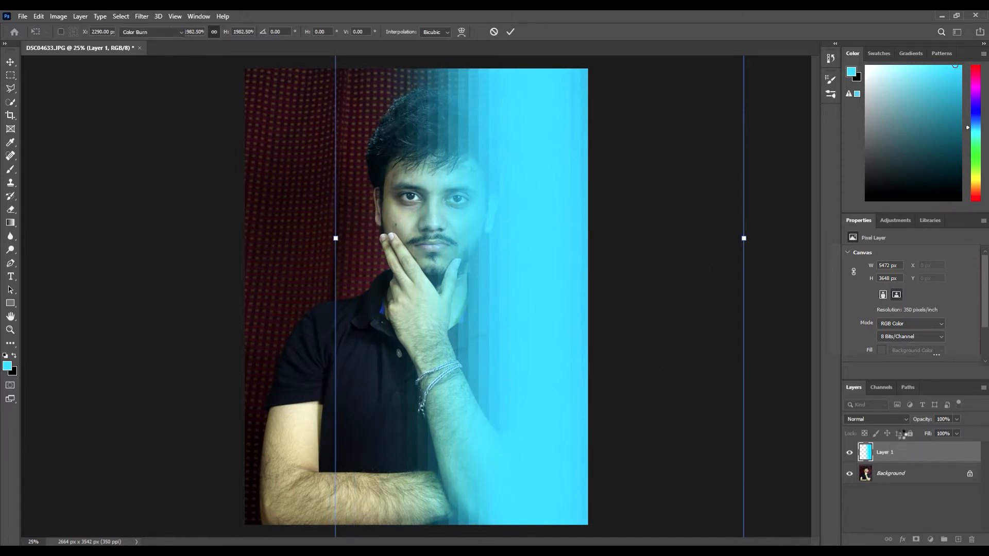
key("Return")
Step: Set the cyan layer's blend mode to Multiply in its blending options
right_click(909, 447)
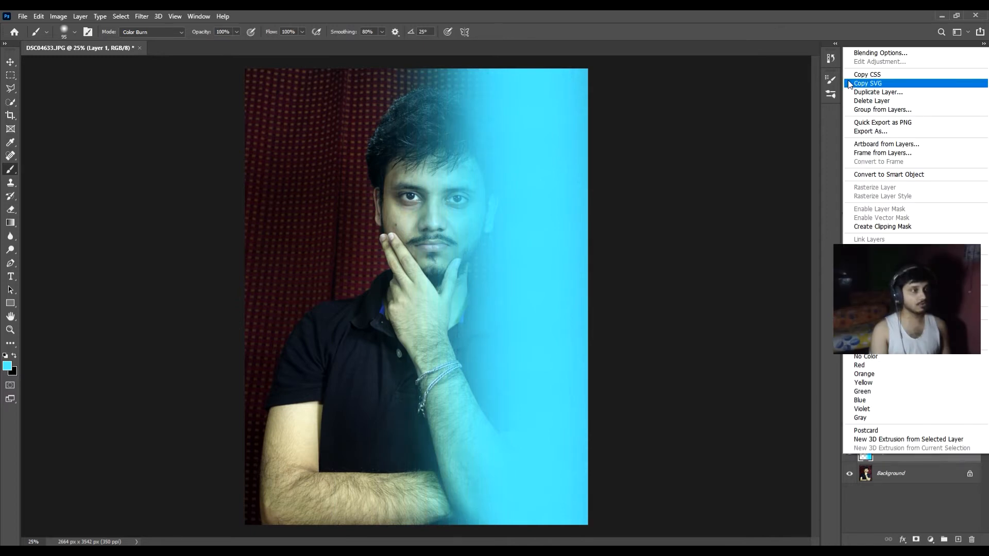
left_click(860, 56)
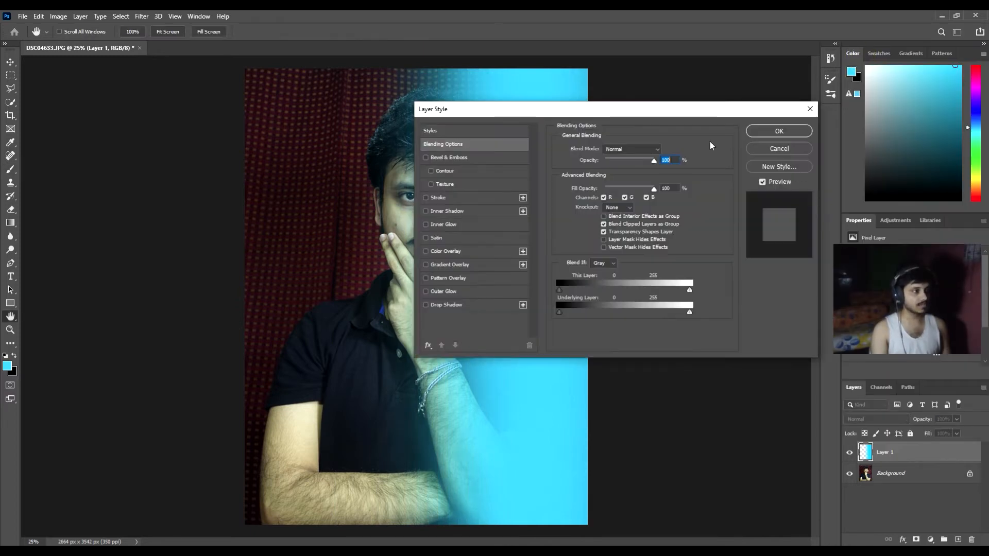
left_click_drag(640, 109, 804, 77)
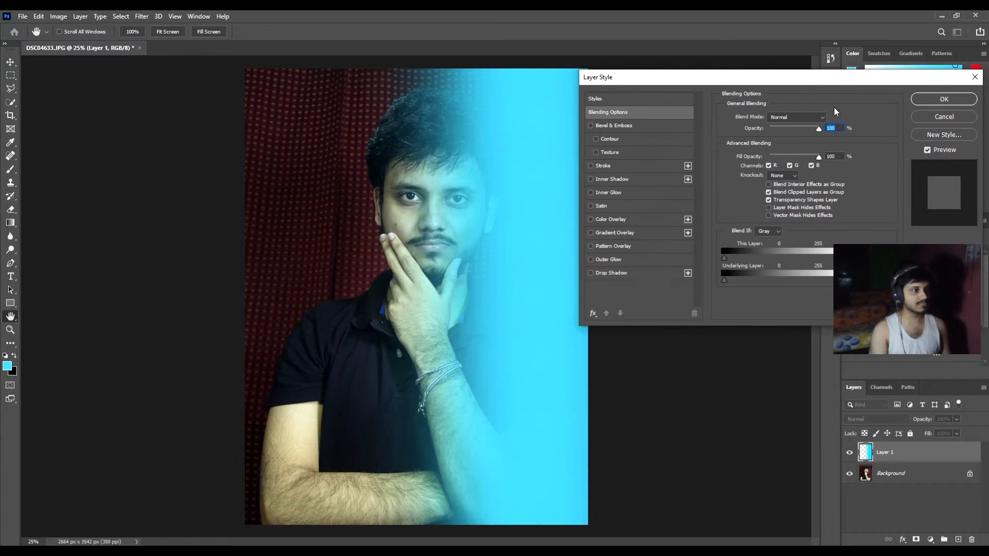
left_click(795, 117)
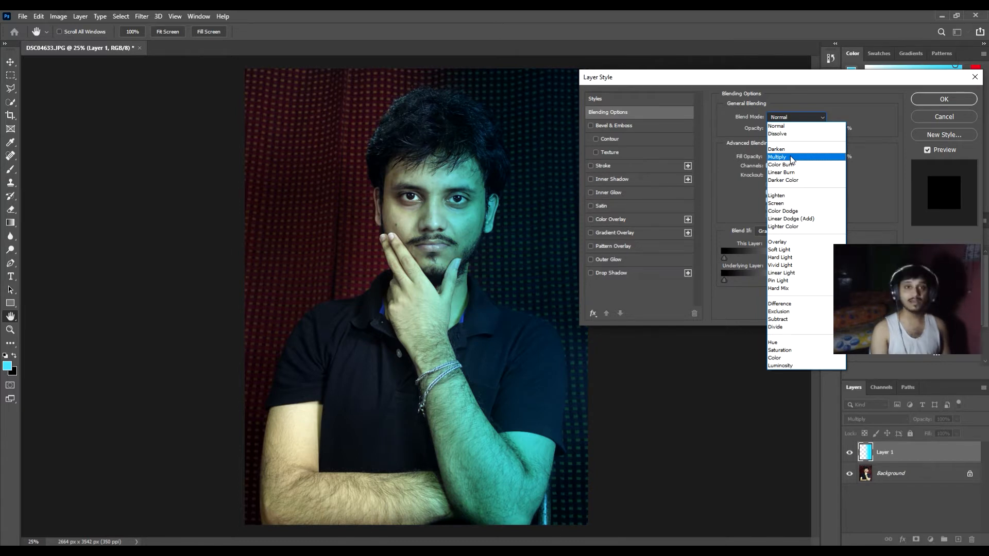
left_click(791, 157)
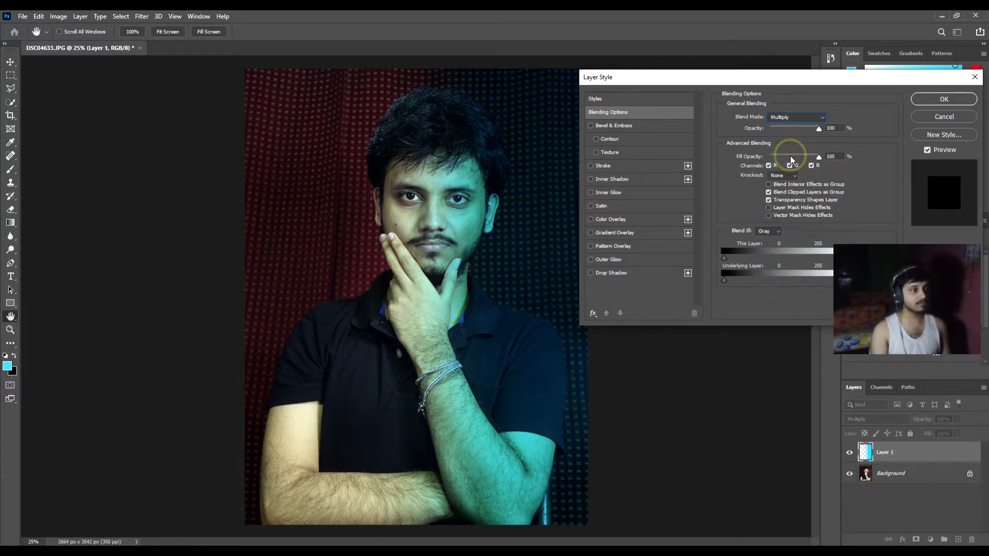
left_click(942, 100)
key("b")
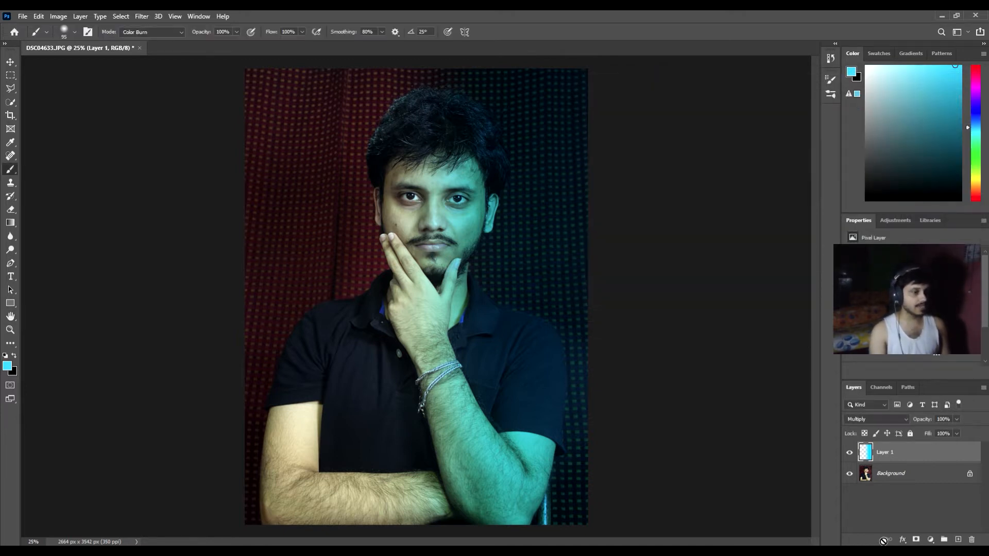
Step: Add another new layer, change the brush colour to orange and paint a vertical stroke along the photo's left side
left_click(914, 519)
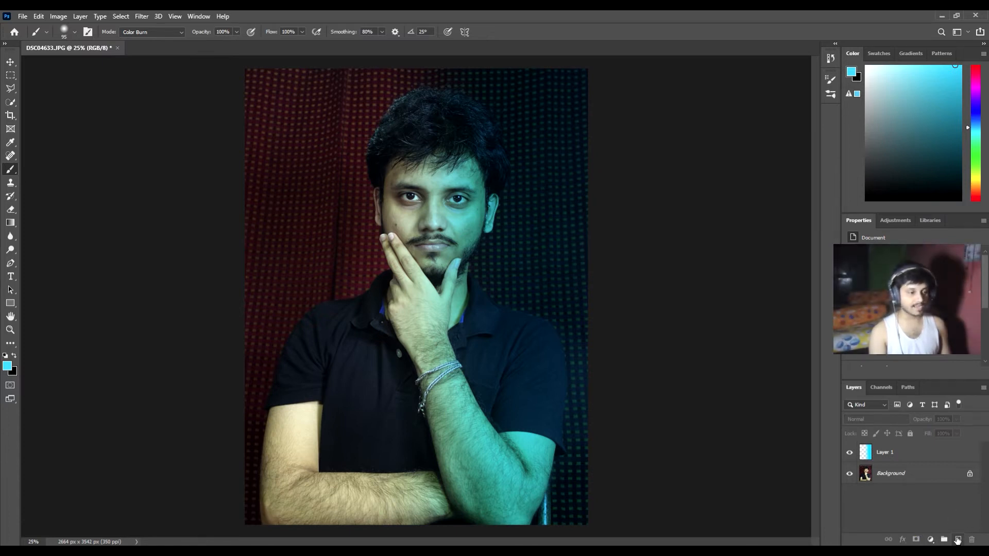
left_click(957, 539)
left_click_drag(975, 185, 975, 185)
left_click_drag(281, 86, 292, 383)
Step: Enlarge the orange stroke with Free Transform so it covers the half of the photo opposite the cyan
key("ctrl+f")
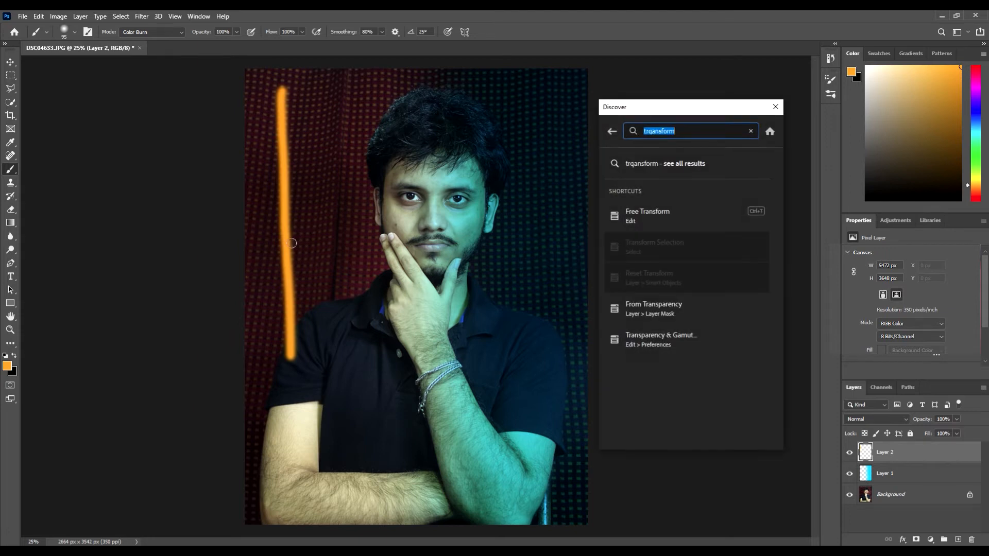
left_click(668, 224)
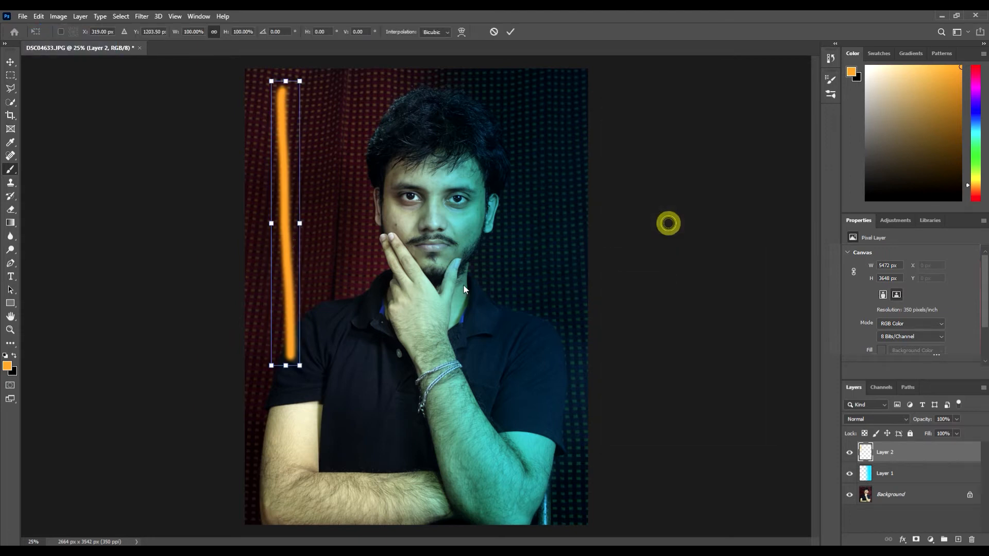
mouse_move(300, 223)
left_mouse_down()
mouse_move(477, 223)
mouse_move(265, 222)
mouse_move(61, 263)
left_mouse_up()
left_click_drag(474, 224, 609, 224)
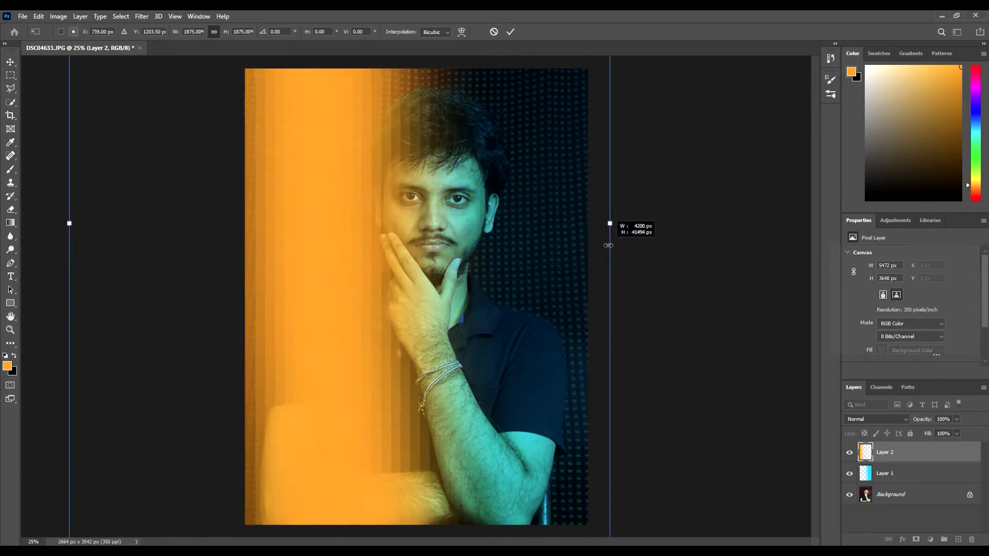
mouse_move(68, 221)
left_mouse_down()
mouse_move(24, 223)
mouse_move(39, 223)
left_mouse_up()
left_click_drag(321, 276, 332, 283)
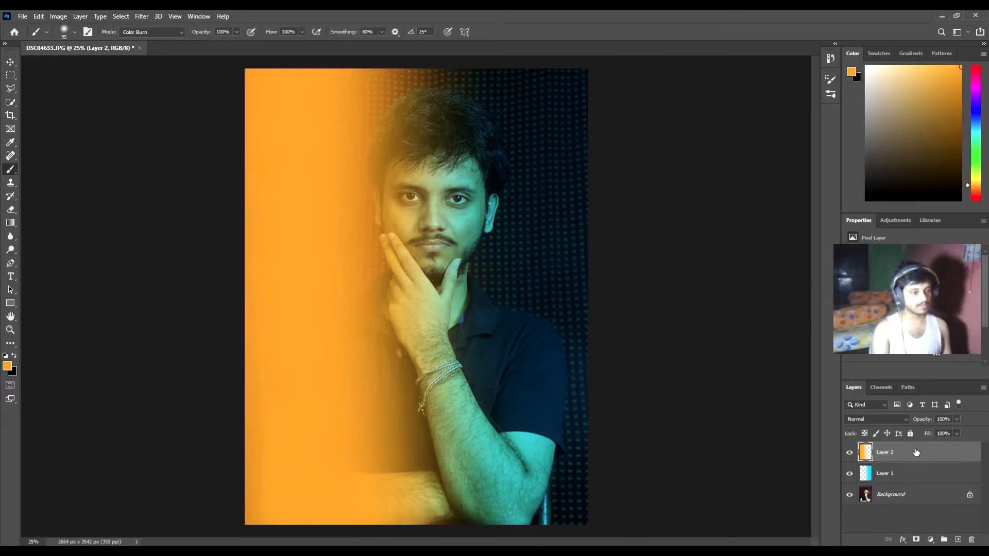
Step: Set the orange layer's blend mode to Multiply in its blending options
right_click(923, 449)
left_click(868, 45)
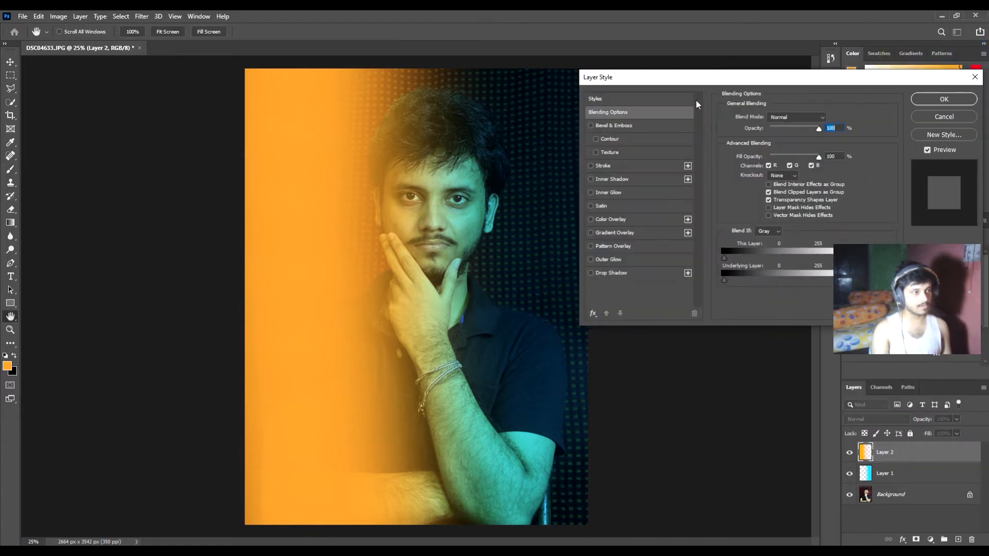
left_click(782, 118)
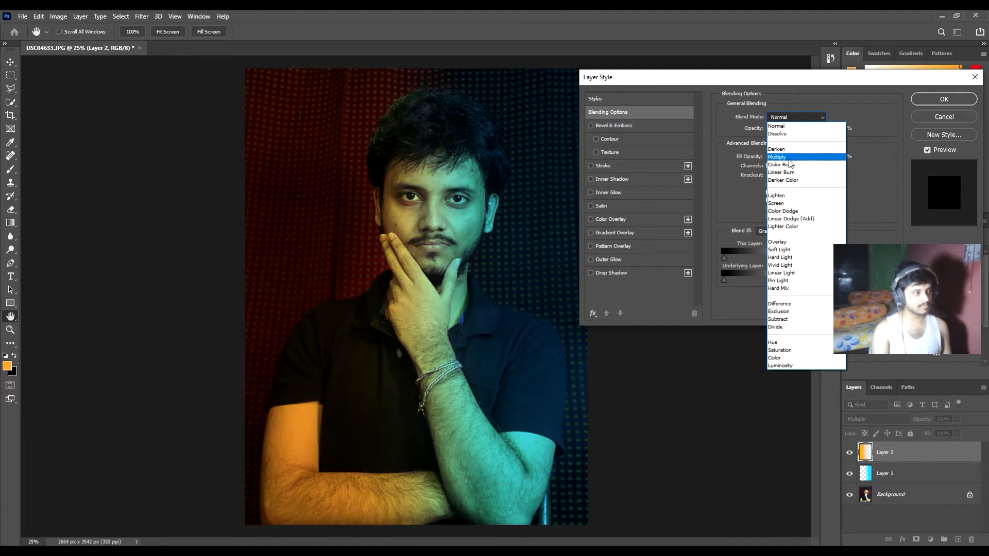
left_click(790, 159)
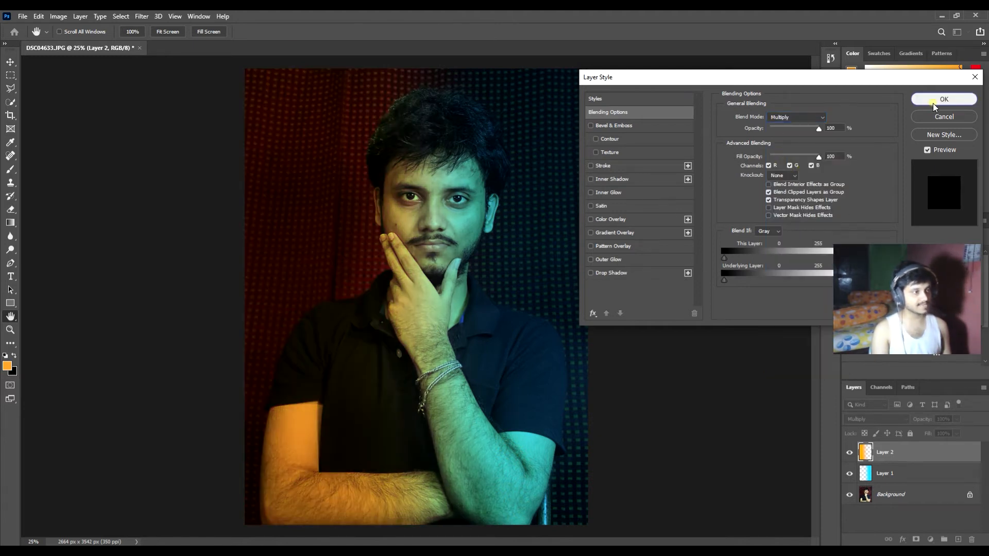
left_click(933, 101)
left_click(82, 384)
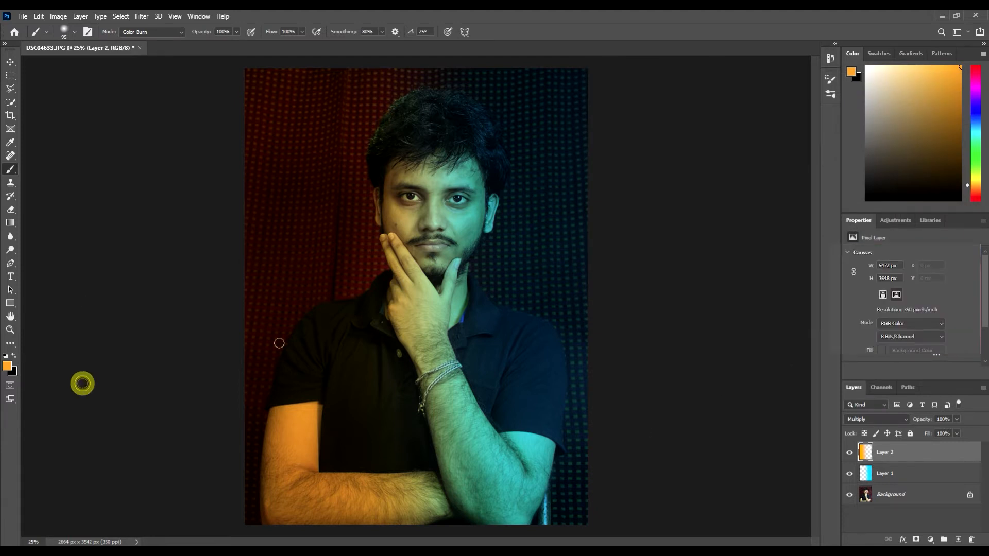
left_click(895, 453)
left_click(935, 462)
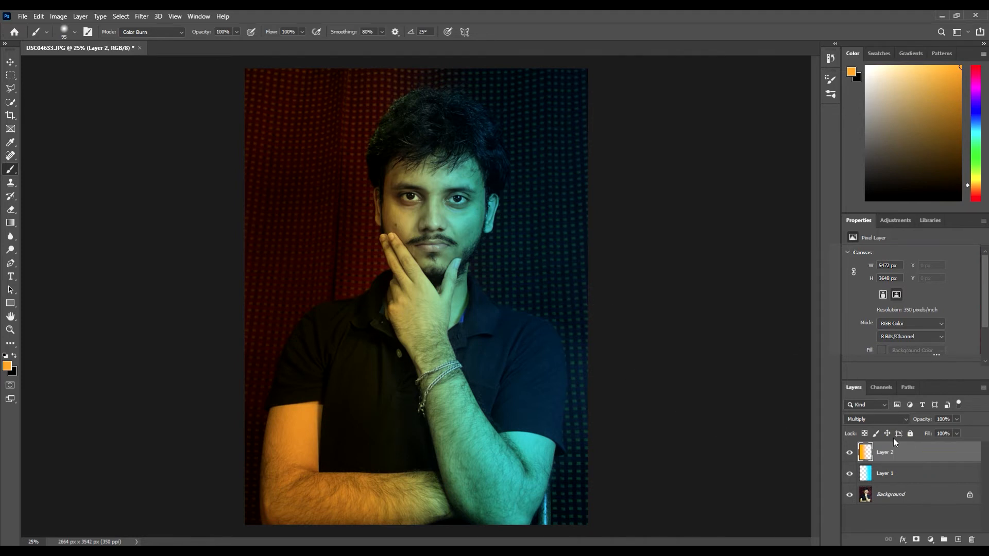
left_click(914, 460)
left_click(904, 451)
left_click(696, 288)
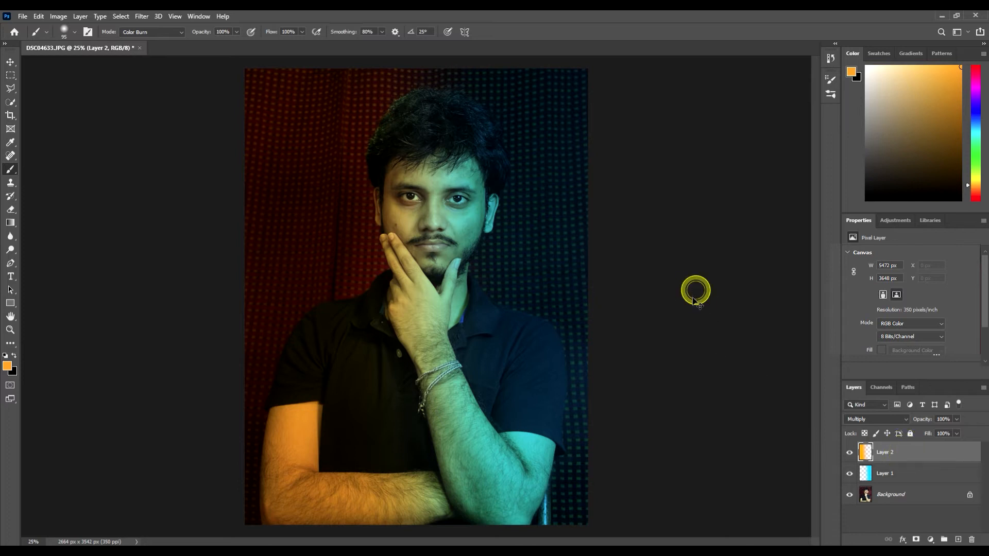
Step: Stretch the orange layer further towards the cyan side with Free Transform
key("ctrl+f")
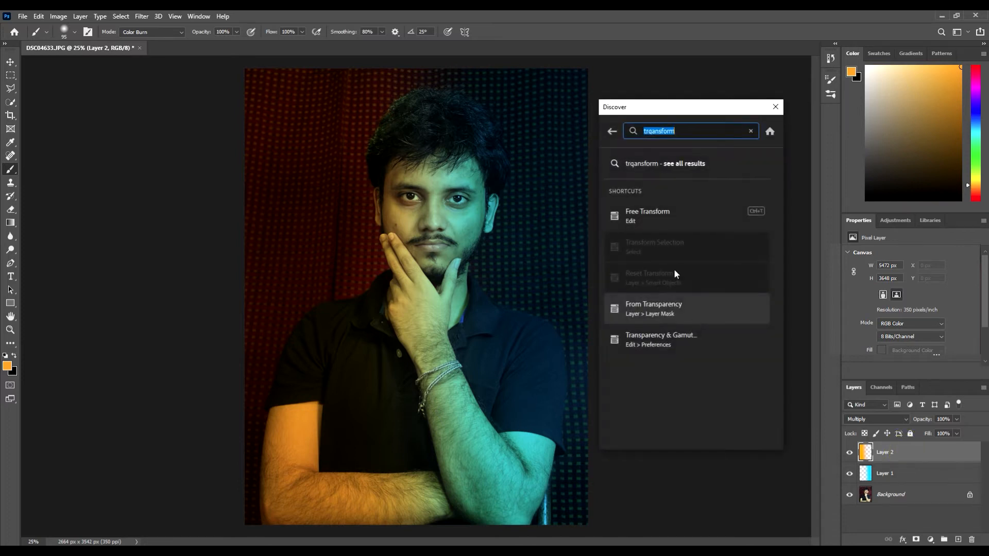
left_click(627, 216)
mouse_move(658, 241)
left_mouse_down()
mouse_move(448, 271)
mouse_move(729, 279)
mouse_move(704, 282)
left_mouse_up()
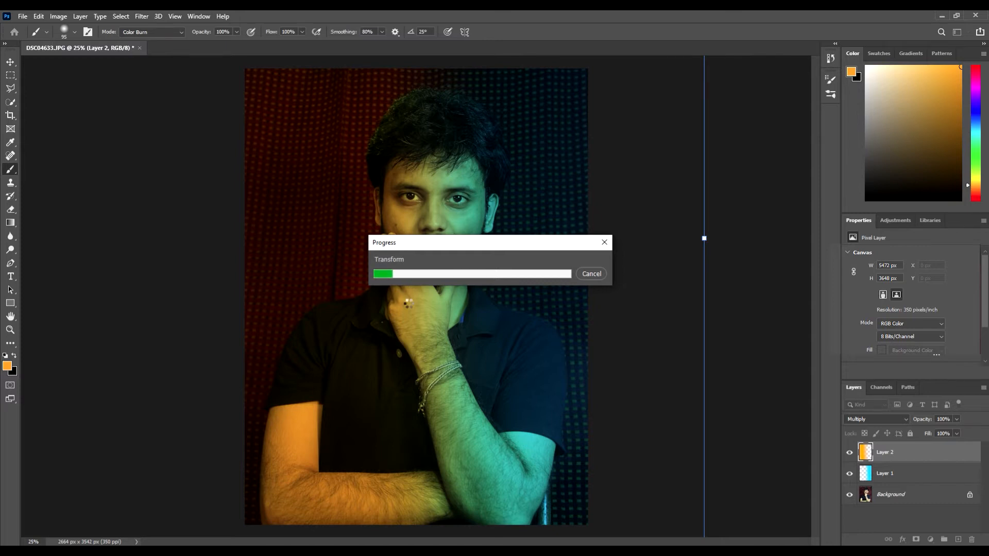
left_click(485, 214)
Step: Scale the cyan layer down to about 95.83% with Free Transform, pulling its inner edge away from the orange half
right_click(904, 471)
left_click(643, 256)
key("ctrl+f")
left_click(664, 215)
left_click_drag(335, 238, 352, 238)
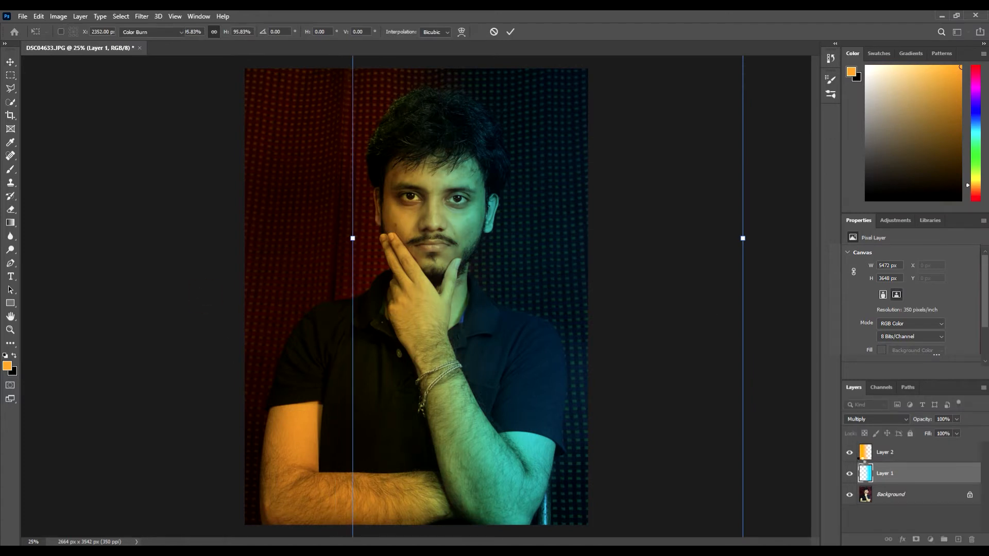
key("Return")
Step: Narrow the orange layer slightly with Free Transform, pulling back its edge on the cyan side
left_click(905, 451)
key("ctrl+t")
left_click_drag(704, 238, 678, 239)
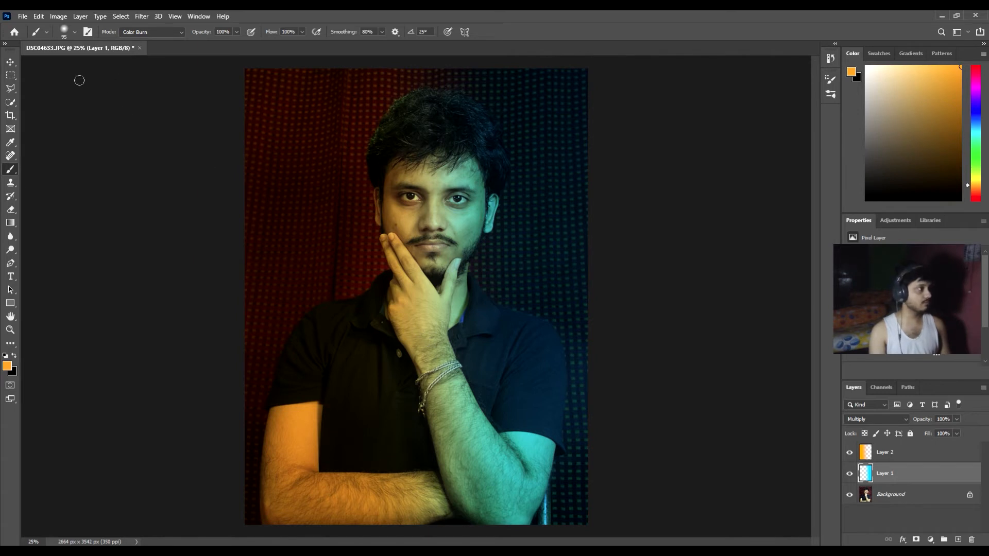
Step: Select the man on the Background layer using the Quick Selection tool's Select Subject command
left_click(902, 494)
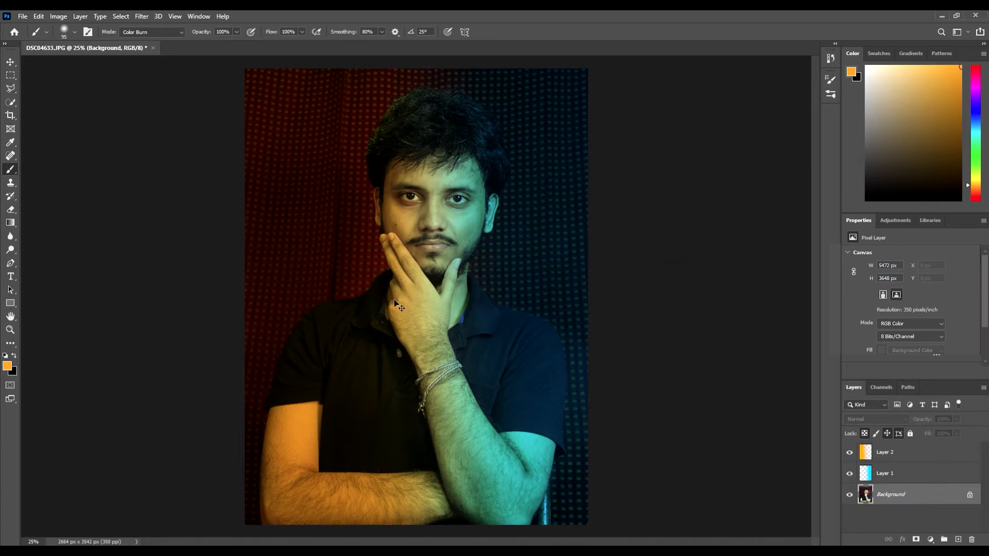
key("ctrl+f")
type("selection")
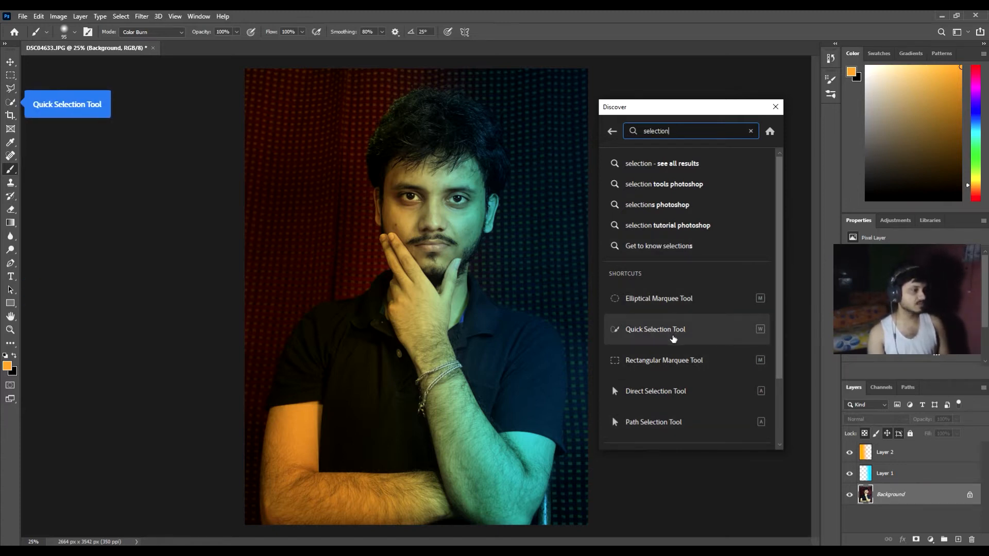
left_click(674, 340)
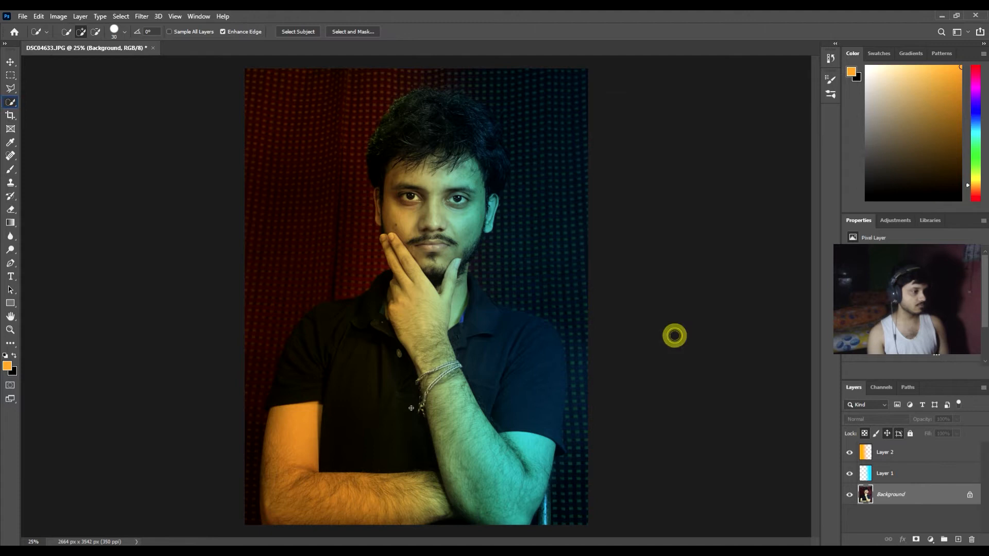
left_click(303, 32)
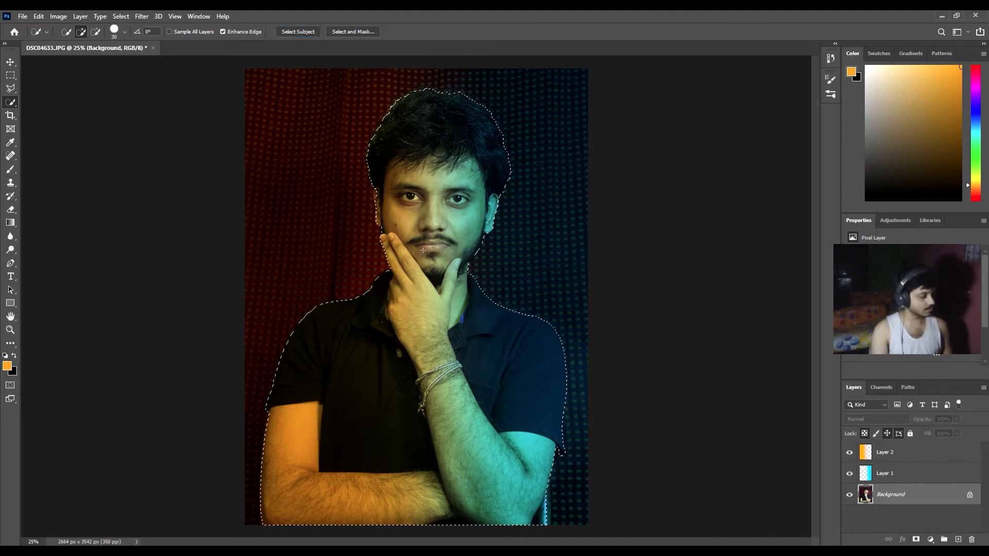
Step: Try to extend the selection over the outer edge of the orange-lit ear with the Quick Selection tool, and undo it
key("z")
left_click(380, 161)
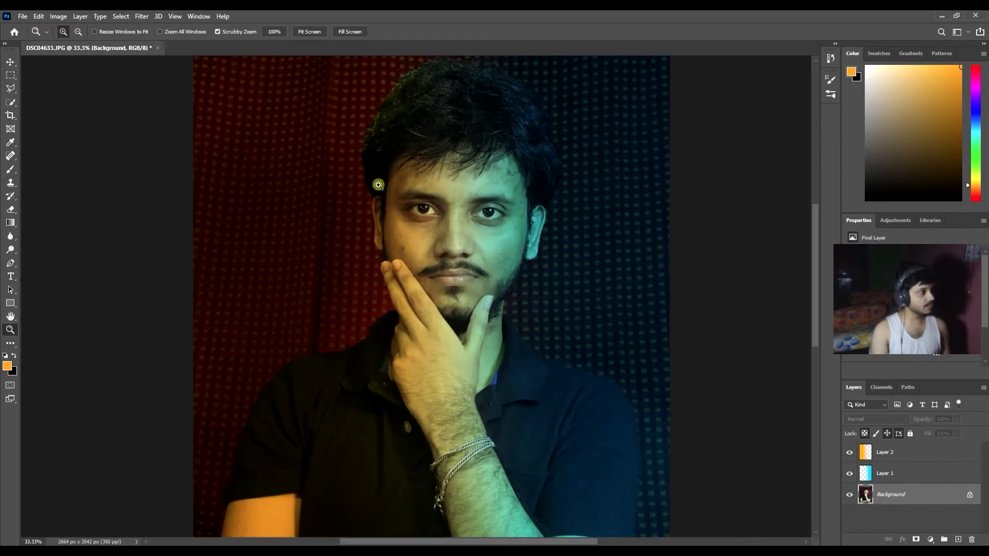
left_click(378, 185)
left_click(379, 183)
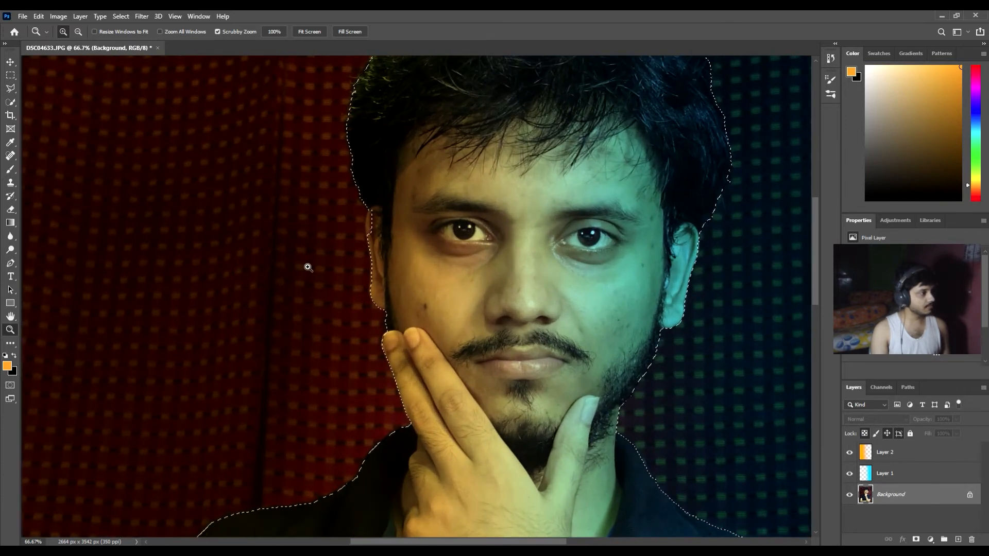
left_click(364, 222)
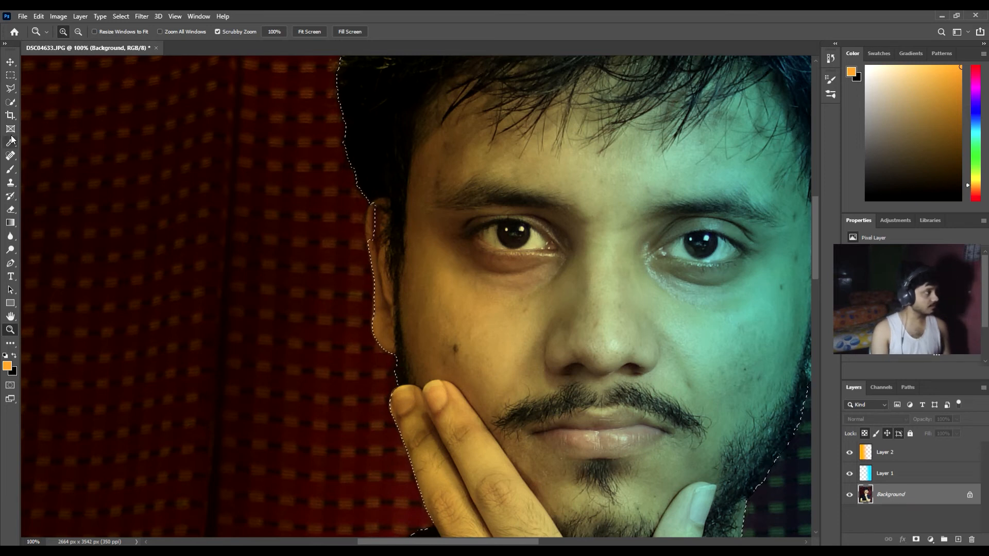
key("ctrl+f")
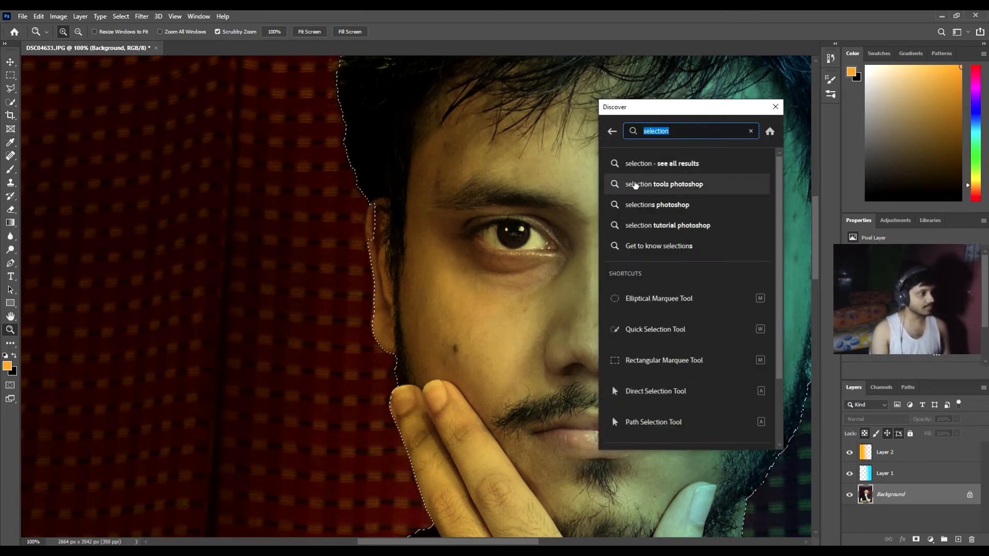
mouse_move(626, 342)
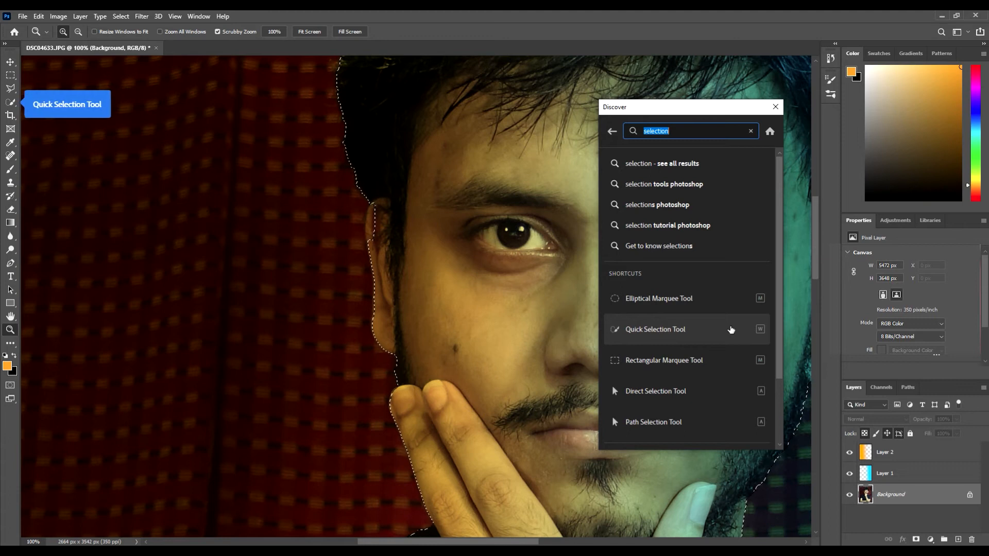
left_click(776, 108)
key("w")
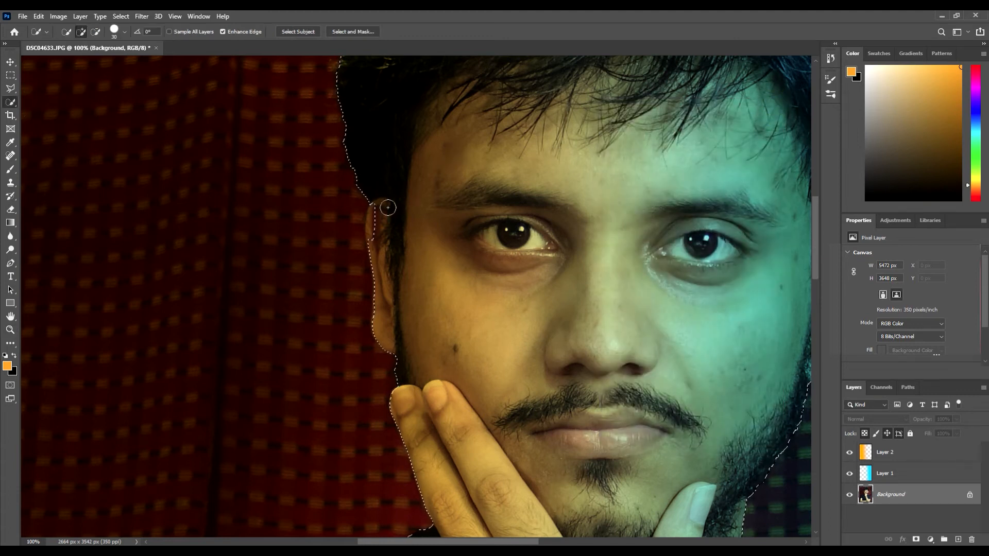
left_click(365, 197)
left_click_drag(366, 197, 373, 304)
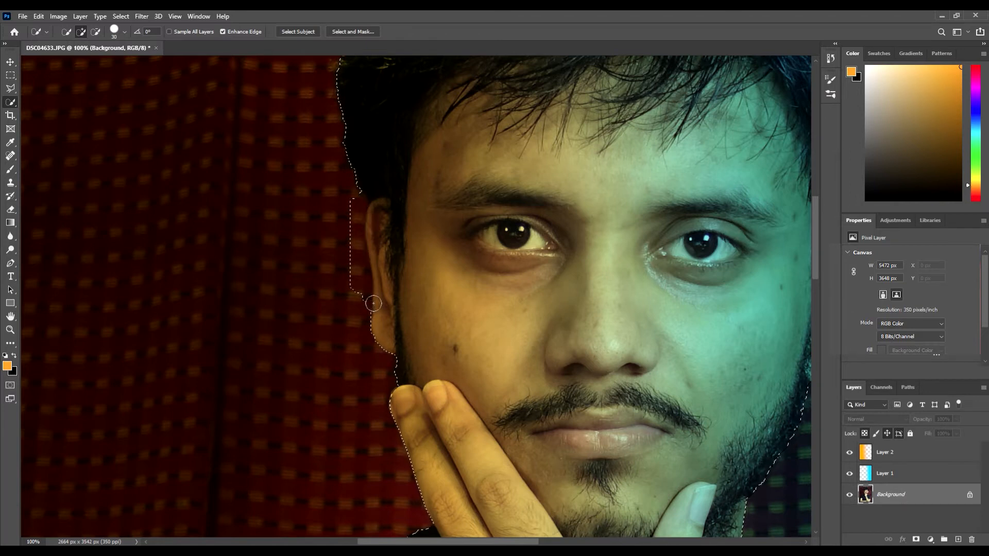
key("ctrl+z")
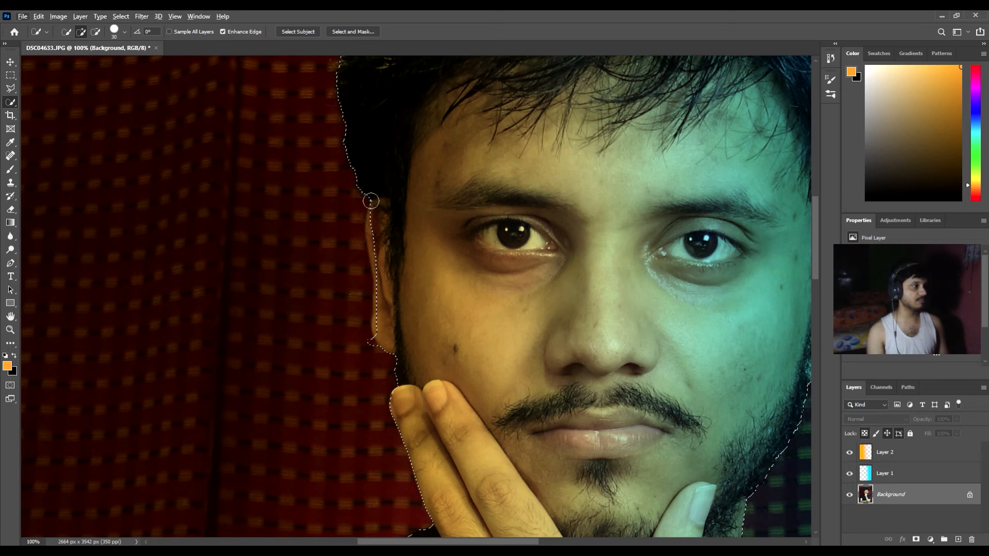
Step: Refine the selection along the outer edge of the orange-lit ear with Quick Selection strokes
left_click(370, 201)
left_click_drag(368, 216, 372, 248)
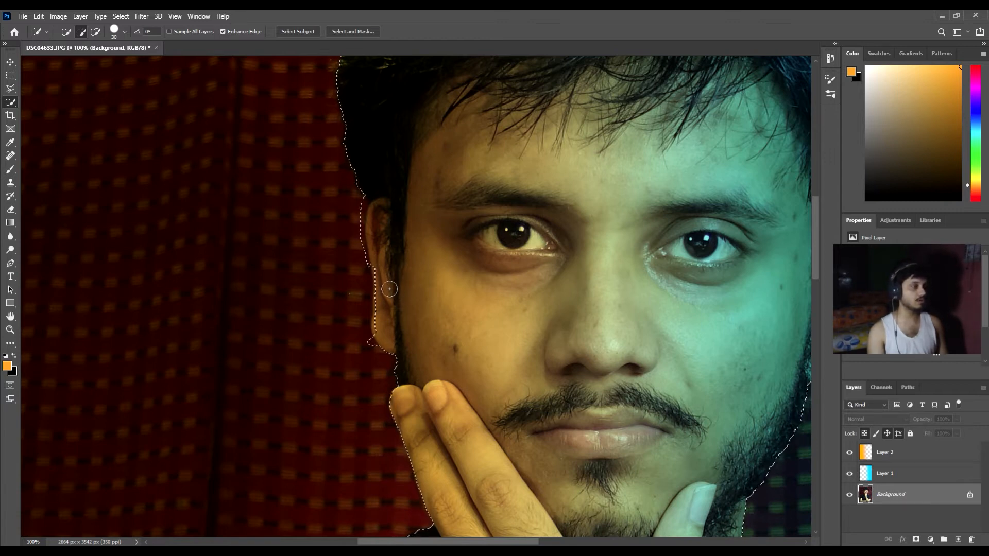
left_click_drag(357, 233, 375, 206)
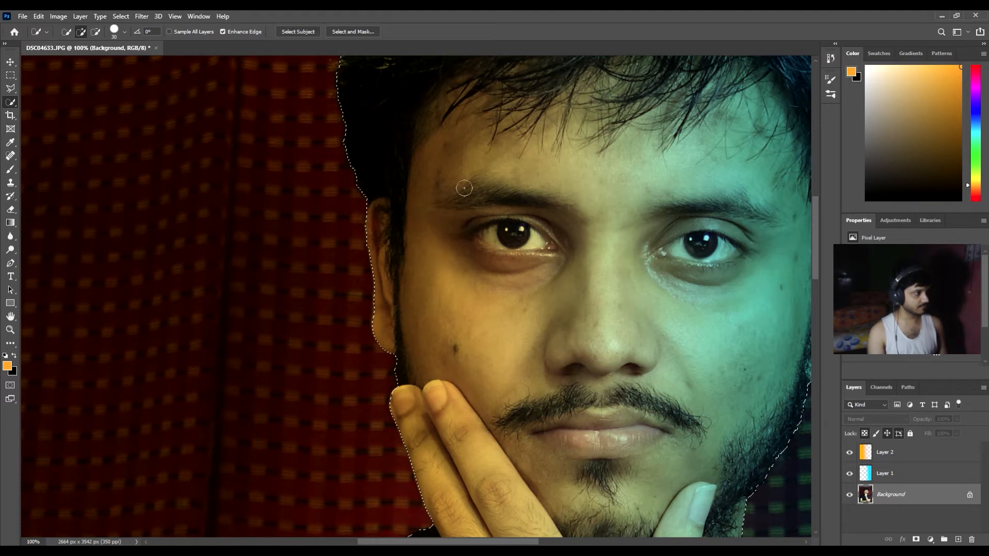
key("ctrl+0")
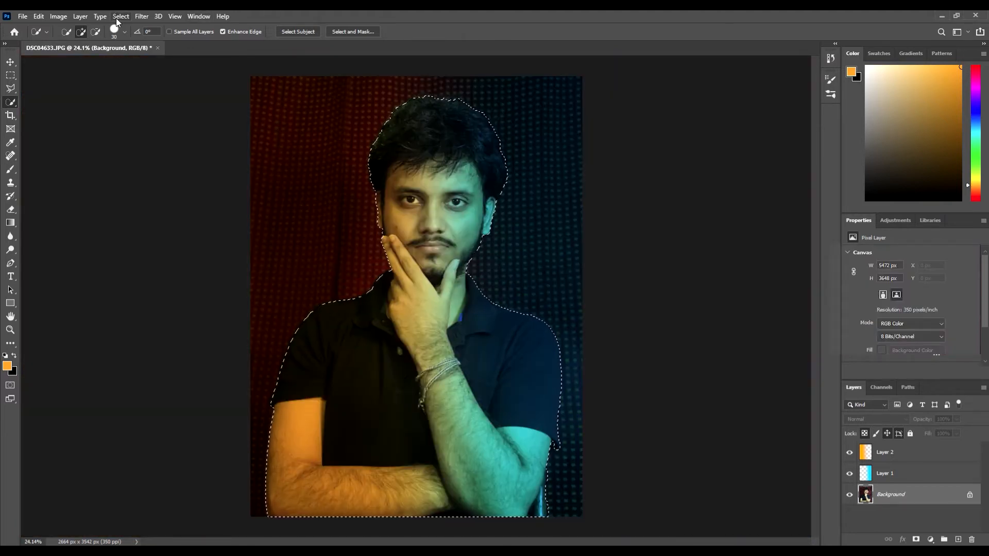
Step: Apply a Brightness/Contrast adjustment to the selected subject with brightness 17 and contrast 4
left_click(65, 17)
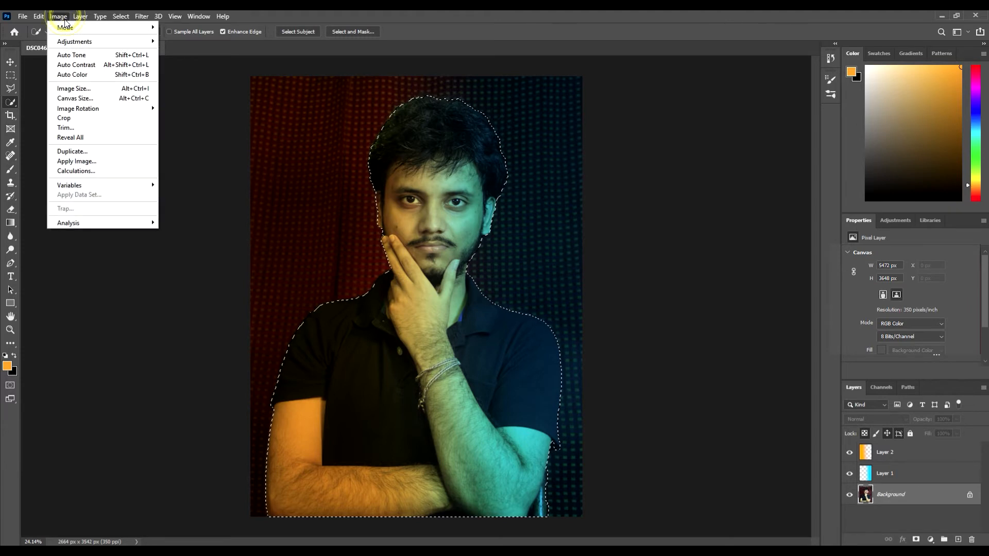
mouse_move(74, 47)
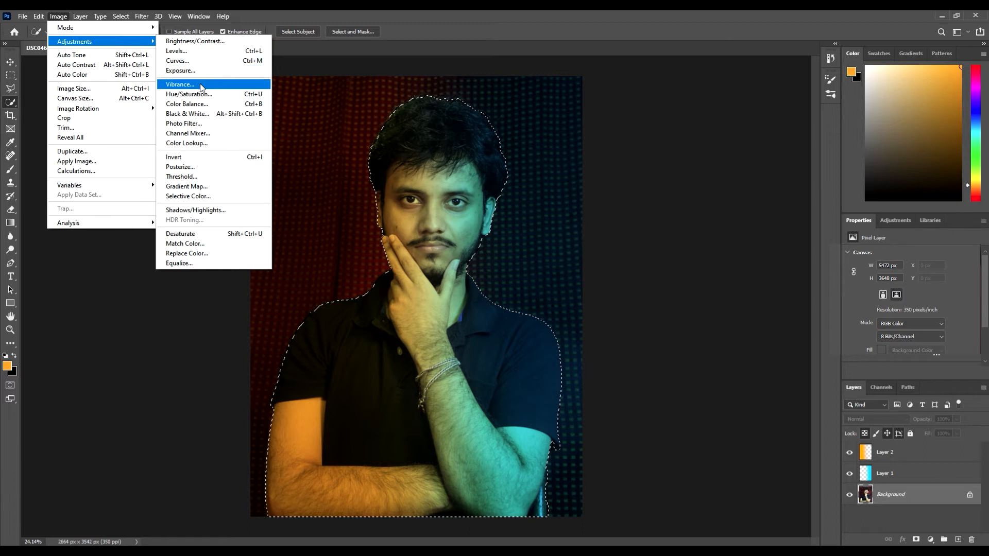
left_click(213, 43)
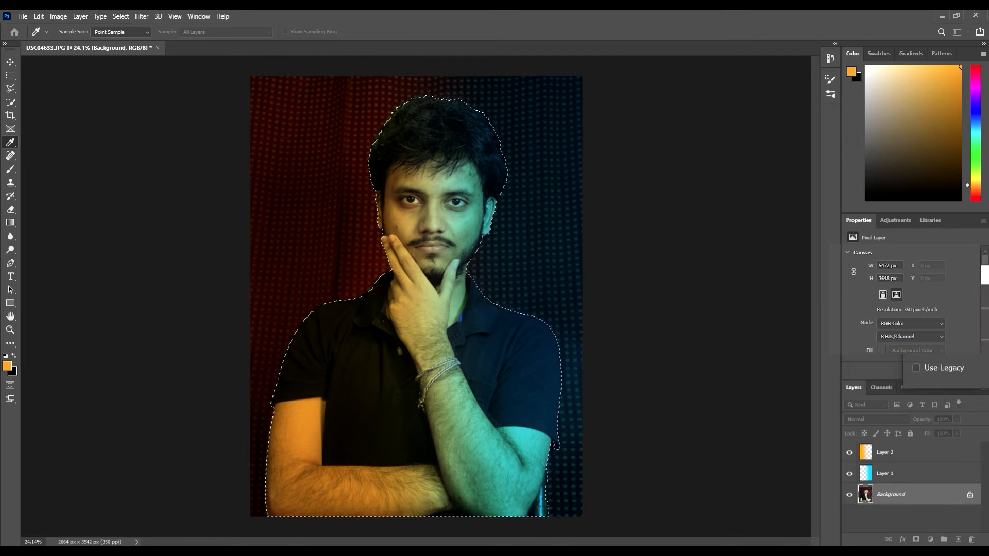
left_click_drag(710, 154, 713, 181)
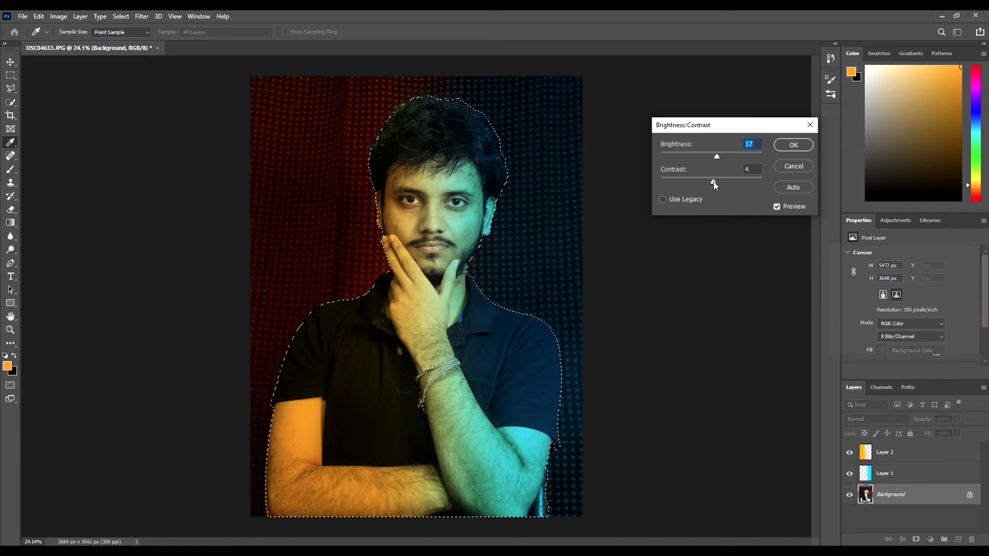
left_click(794, 144)
Step: Apply a Vibrance adjustment to the selected man with vibrance +6
left_click(65, 18)
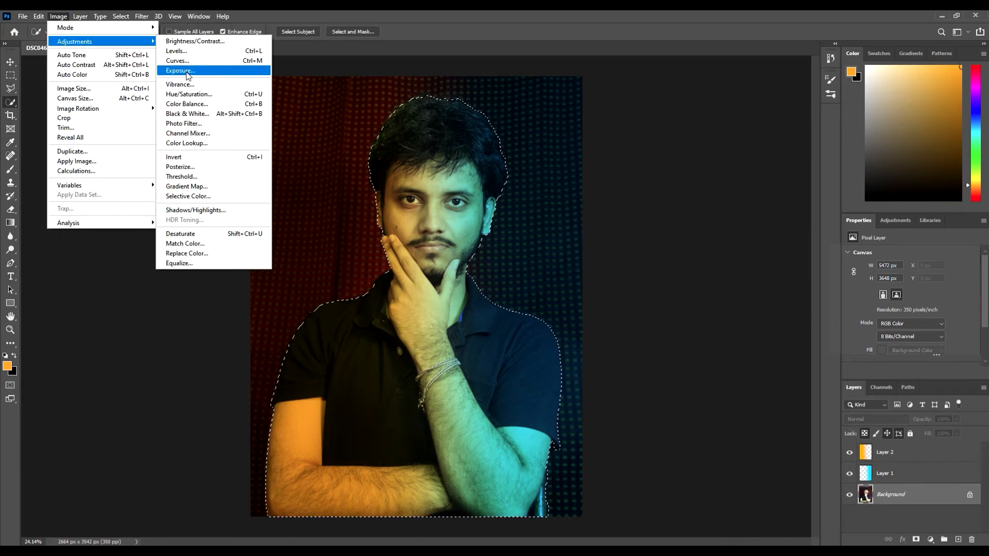
left_click(190, 83)
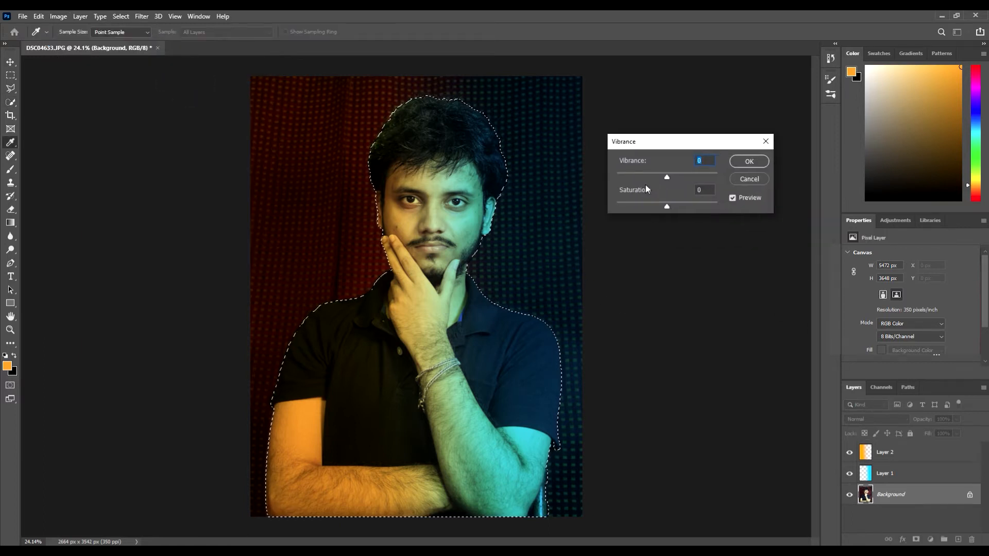
left_click_drag(663, 177, 670, 177)
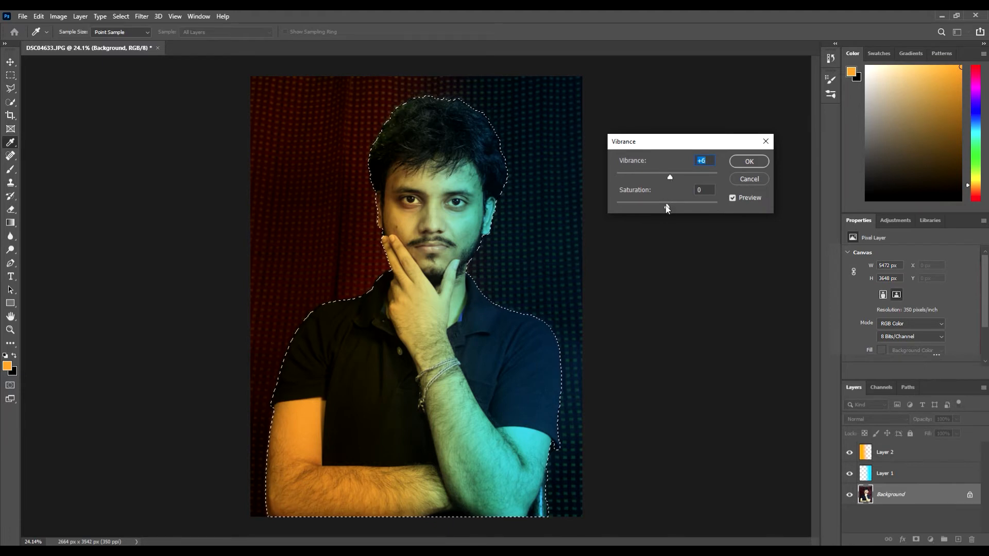
left_click(748, 162)
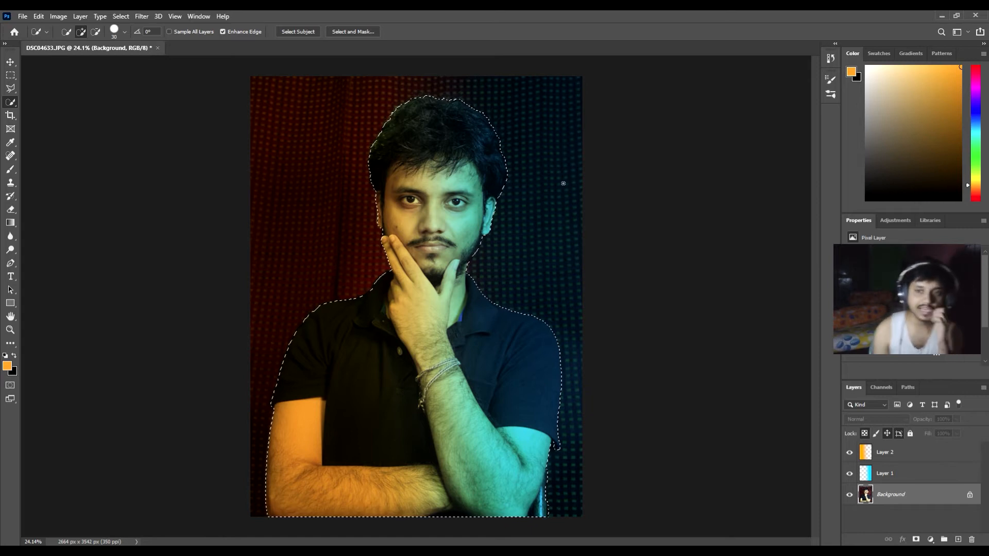
Step: Invert the selection to the backdrop and apply a Brightness/Contrast adjustment with brightness -58 and contrast 10
right_click(455, 195)
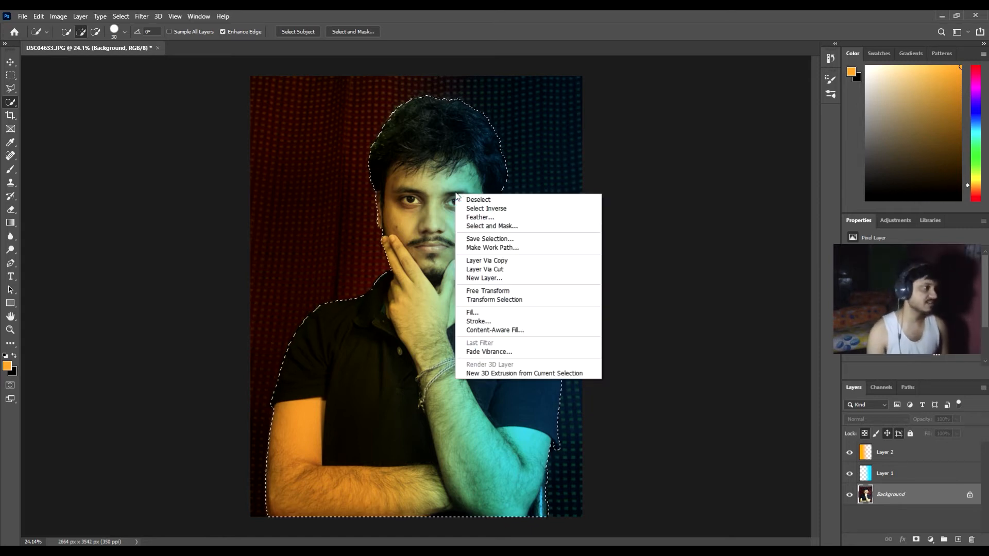
left_click(490, 209)
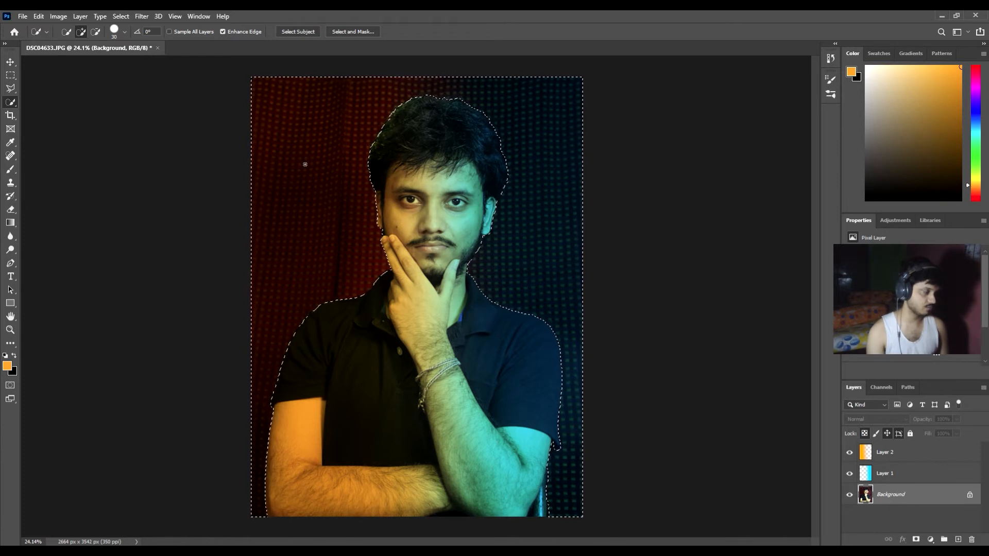
left_click(66, 17)
mouse_move(85, 45)
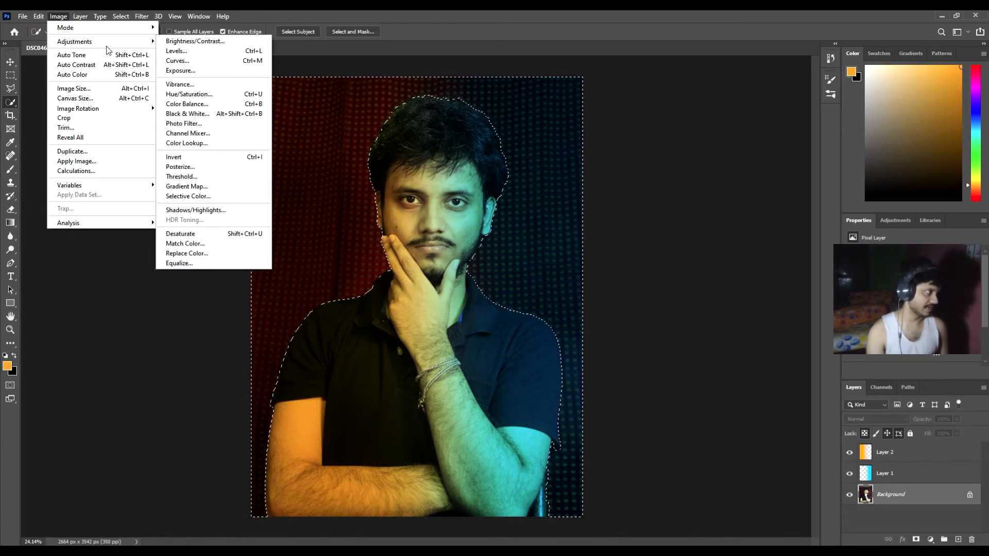
left_click(195, 43)
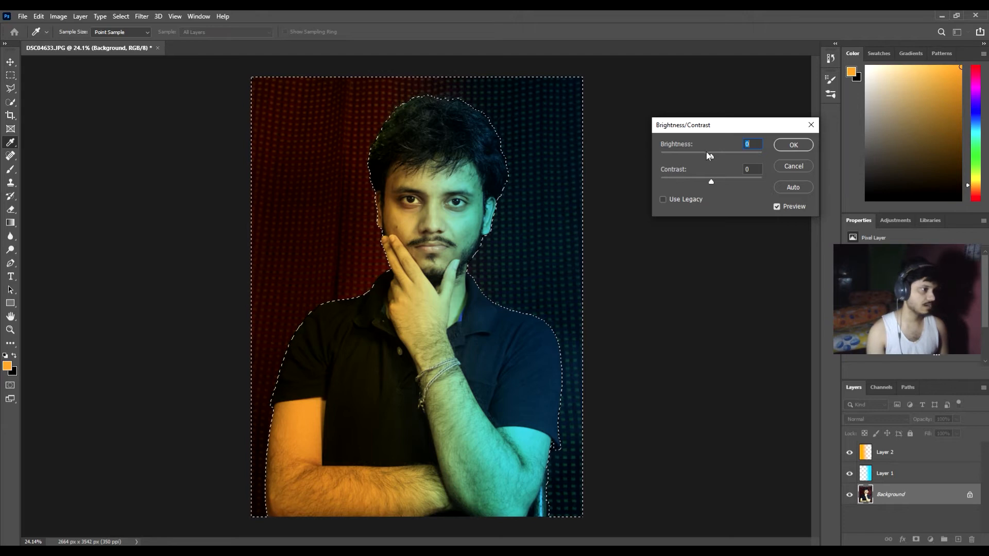
left_click_drag(711, 158, 716, 181)
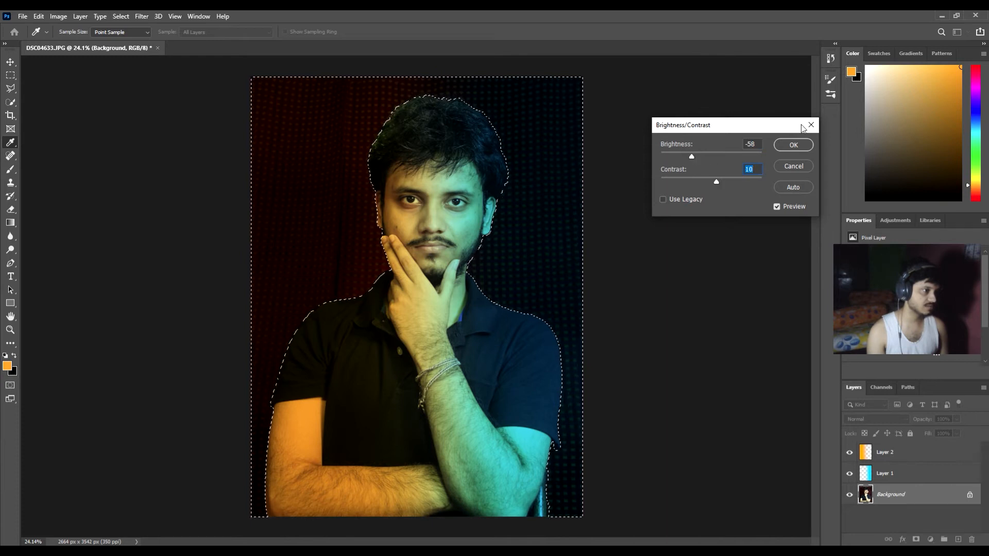
left_click(793, 144)
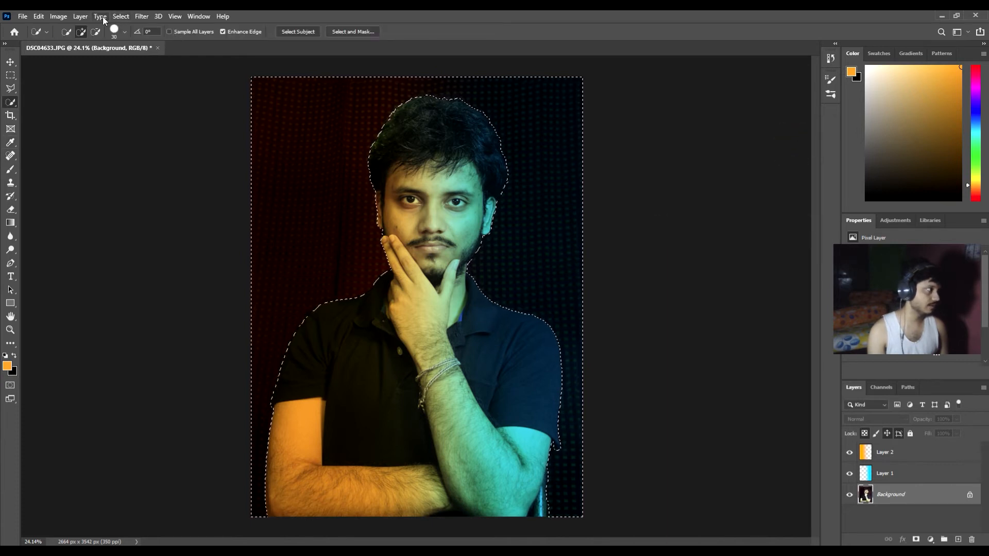
Step: Apply a Vibrance adjustment to the selected backdrop with saturation +30, leaving vibrance at 0
left_click(59, 16)
mouse_move(72, 42)
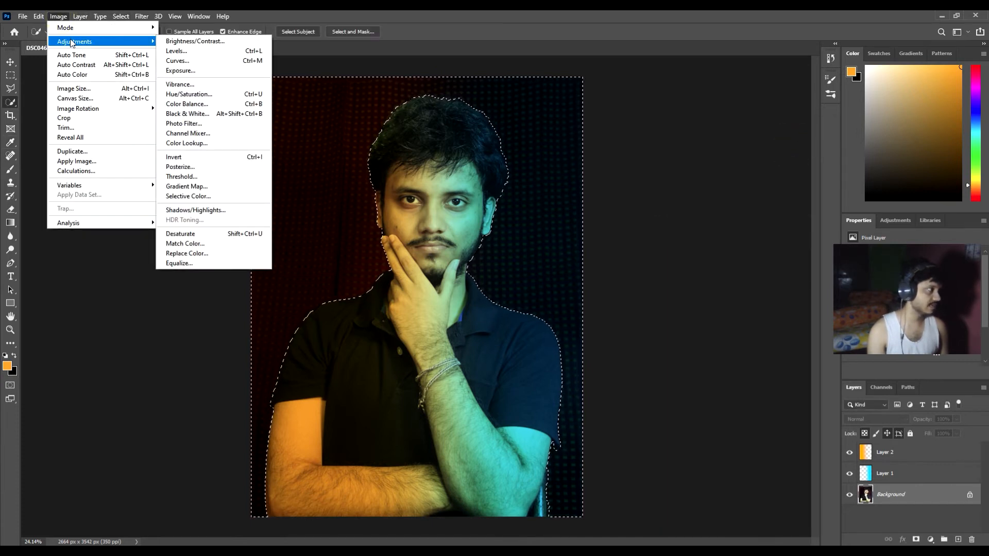
left_click(187, 87)
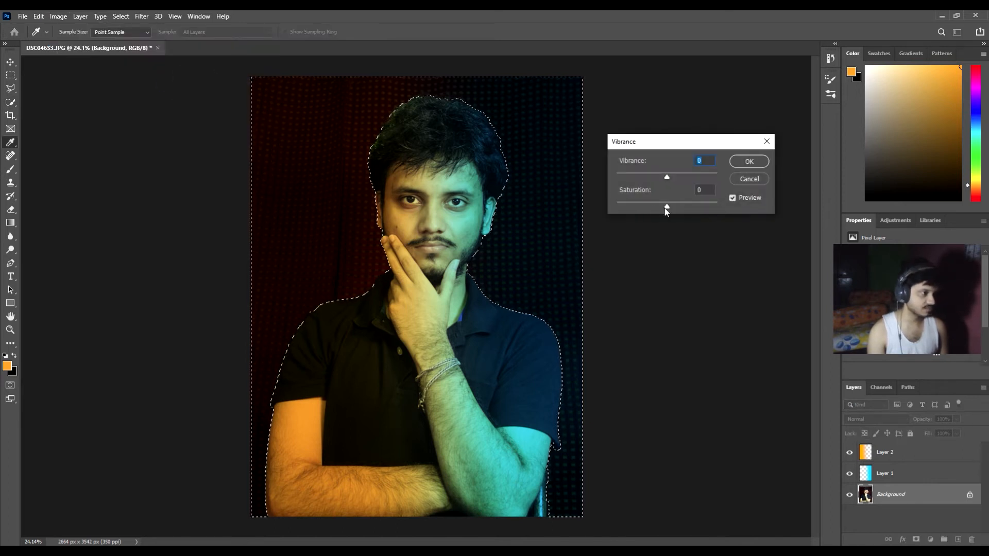
left_click_drag(688, 212, 694, 212)
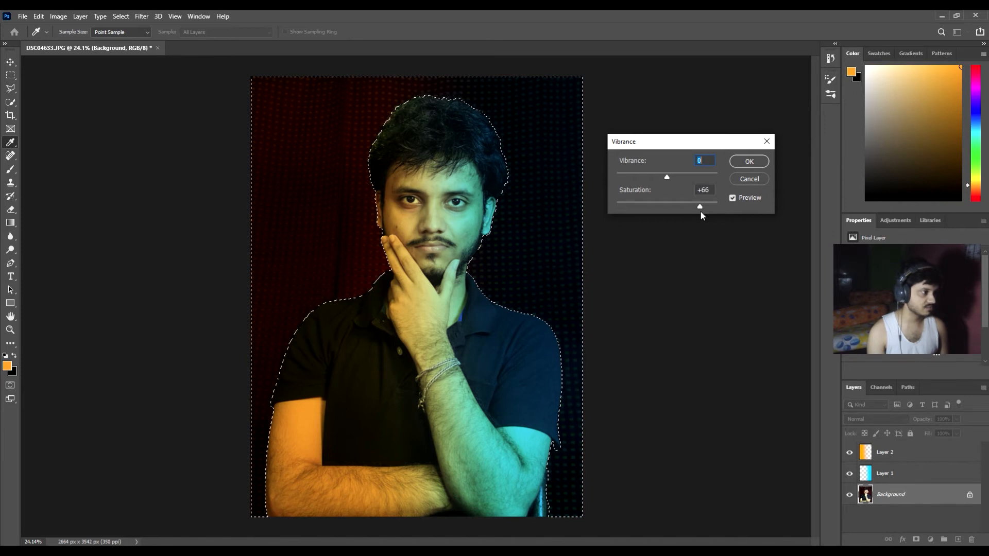
left_click_drag(700, 214, 696, 211)
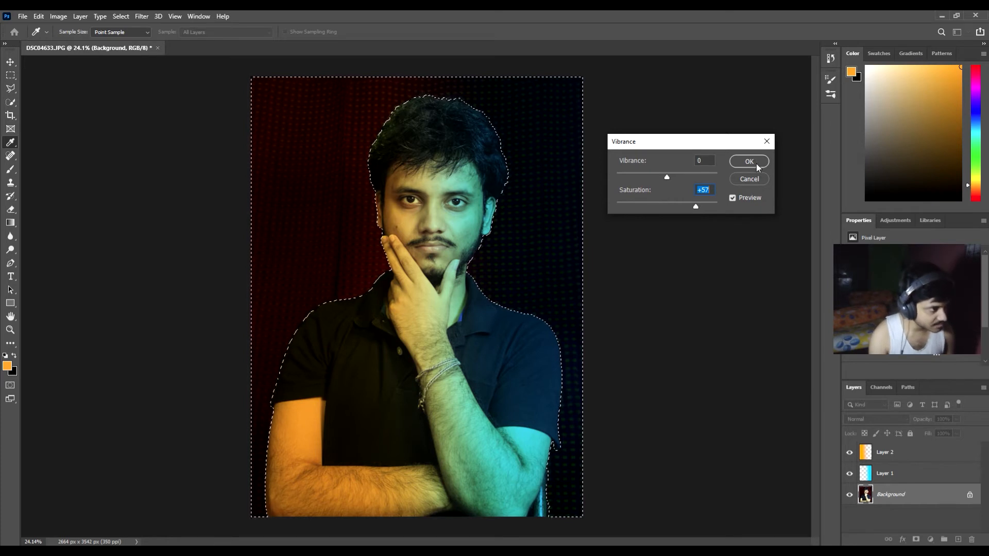
left_click_drag(696, 205, 683, 206)
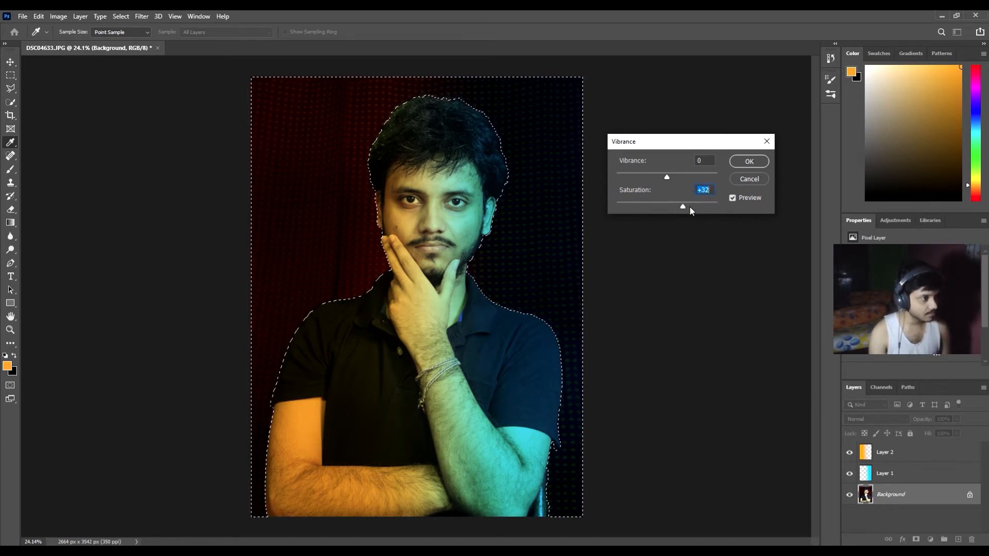
type("30")
key("Return")
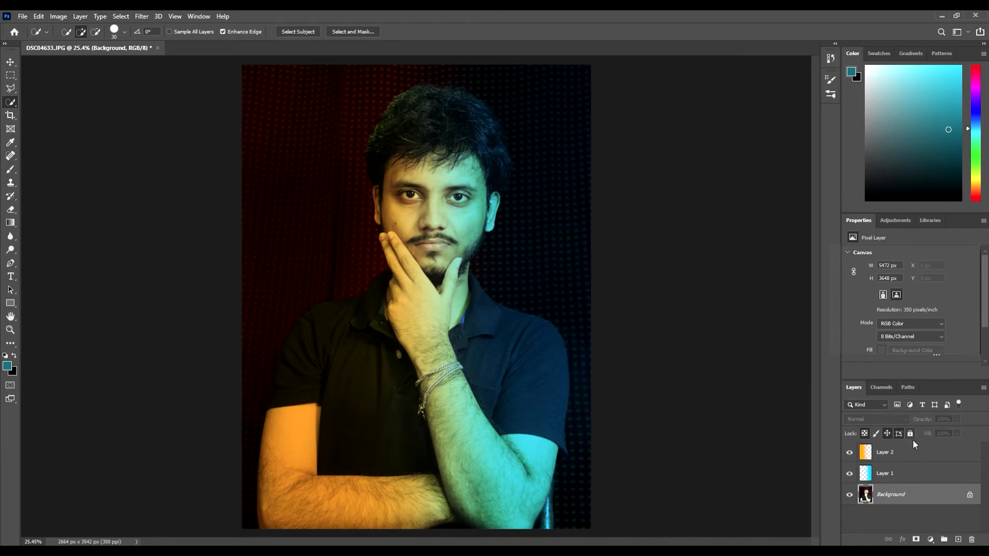
Step: Create a new layer directly above the Background layer and set its blend mode to Multiply
left_click(959, 540)
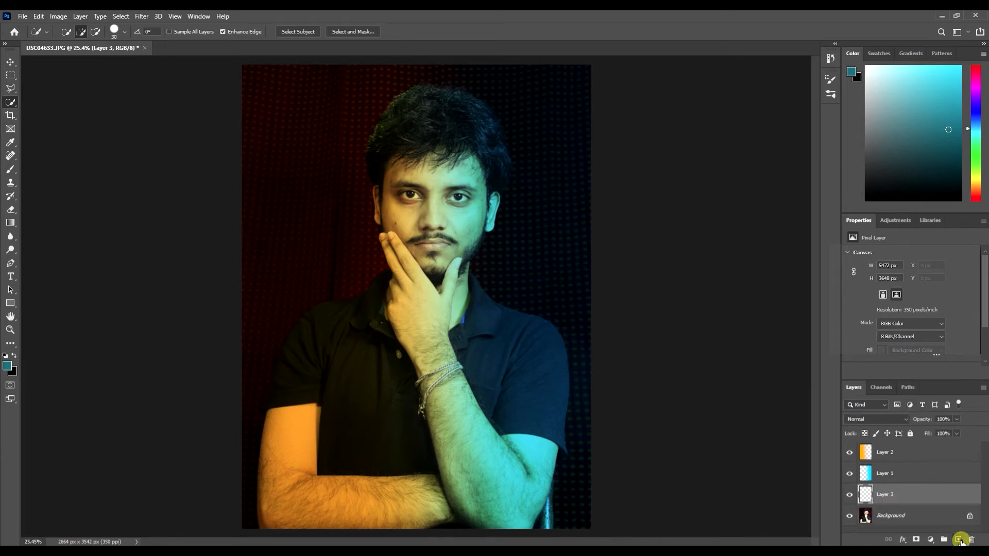
right_click(896, 495)
left_click(901, 91)
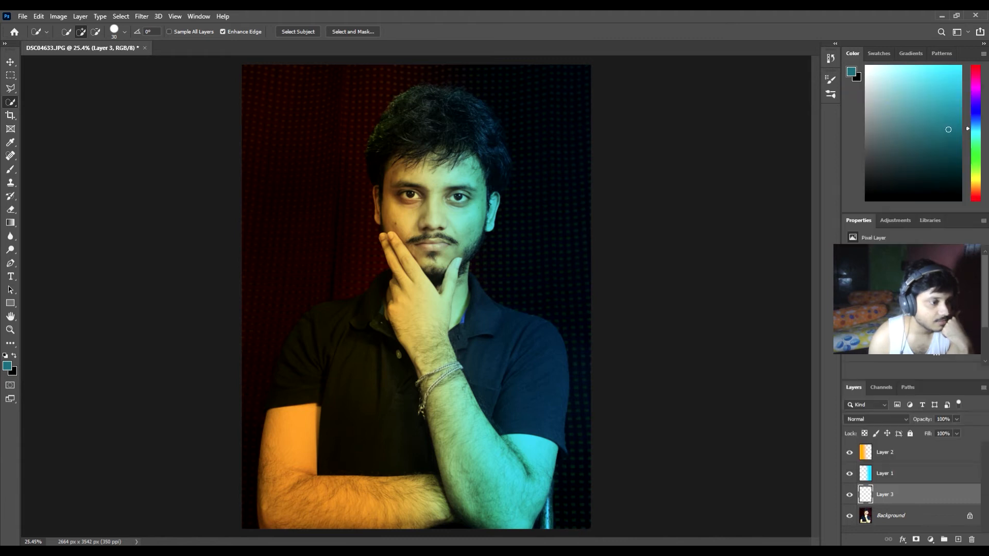
left_click(784, 117)
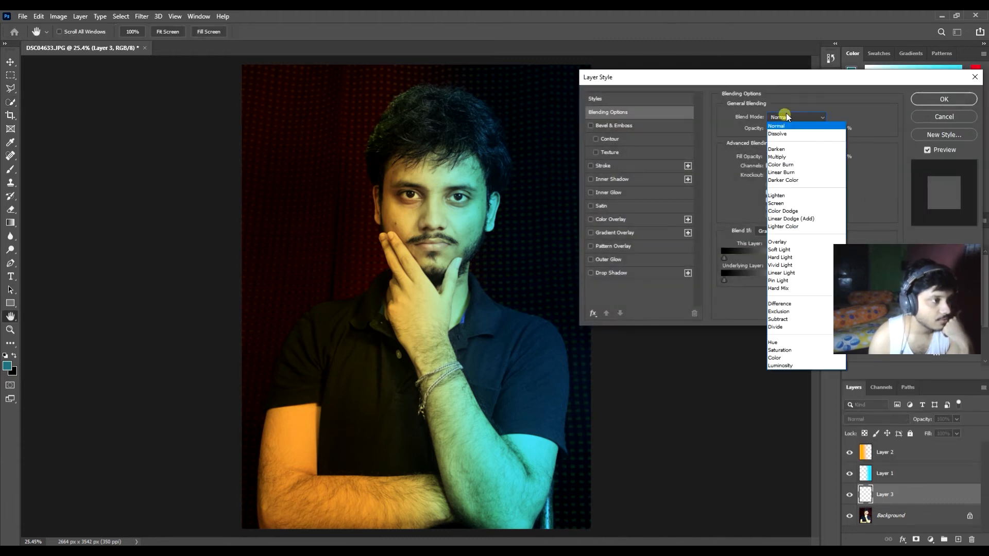
left_click(781, 154)
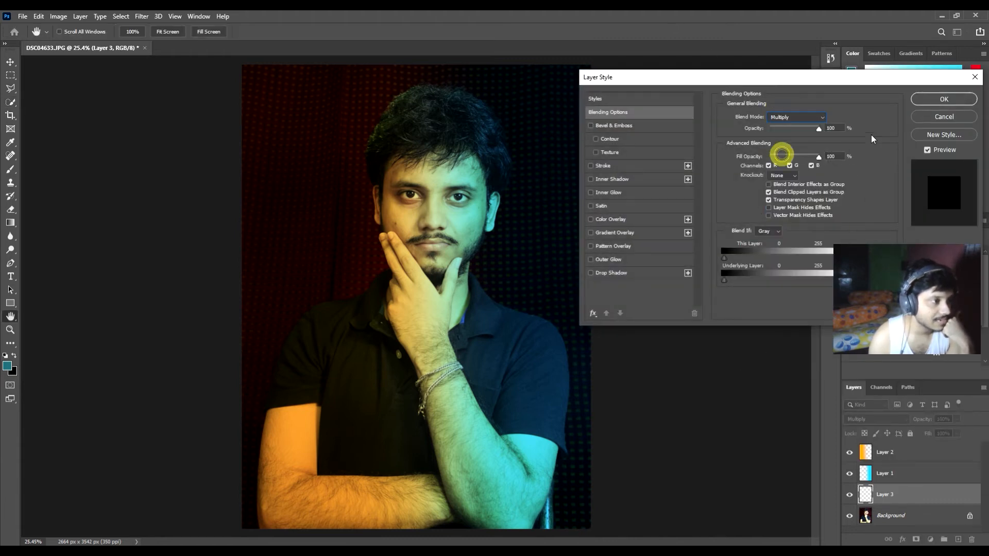
left_click(943, 99)
Step: Search the commands for "brush" and activate the Brush tool for the new Multiply layer
key("w")
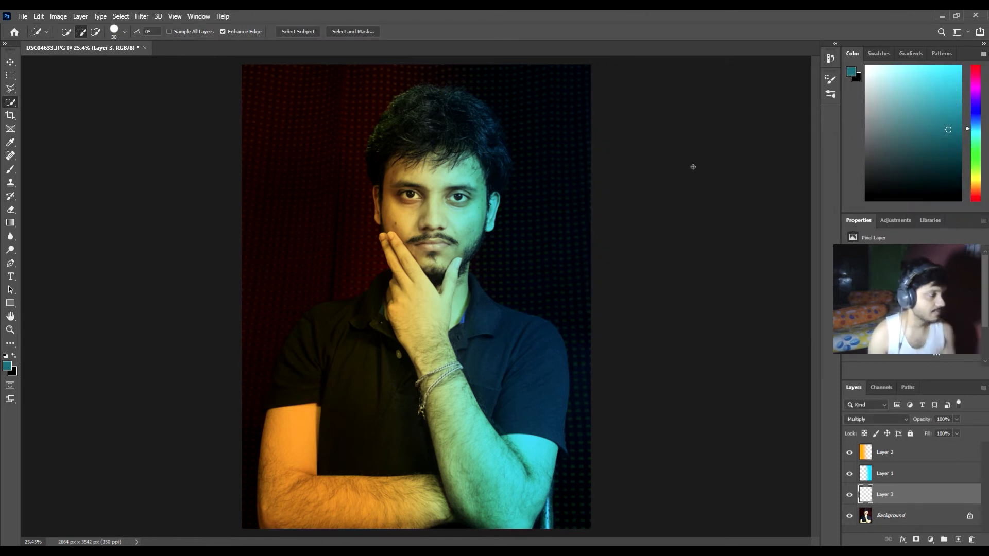
left_click(691, 166)
key("ctrl+f")
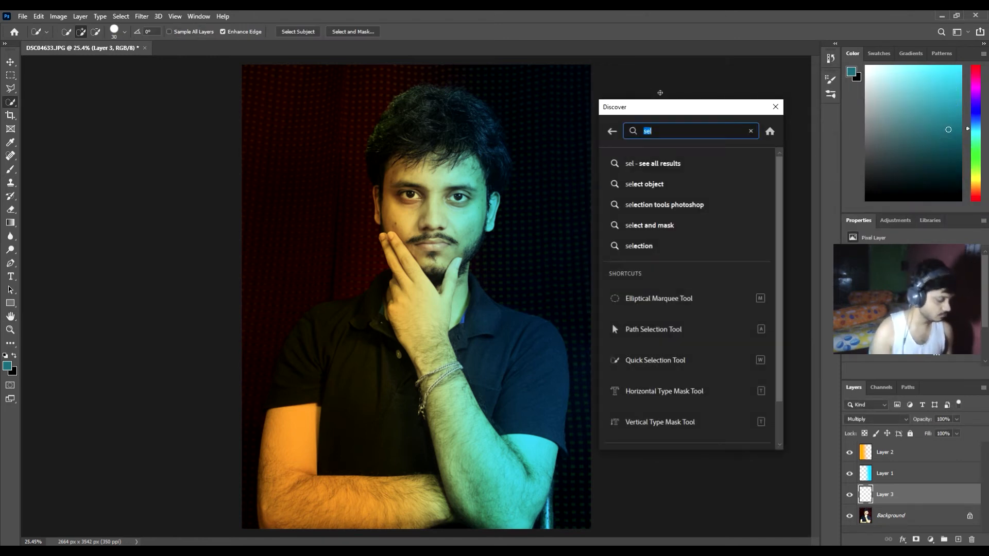
type("brush")
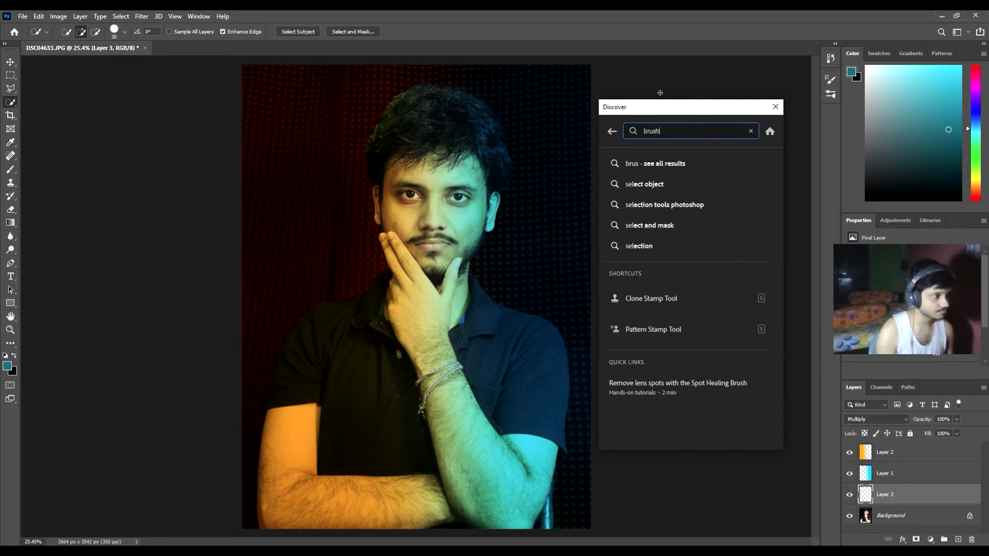
left_click(676, 299)
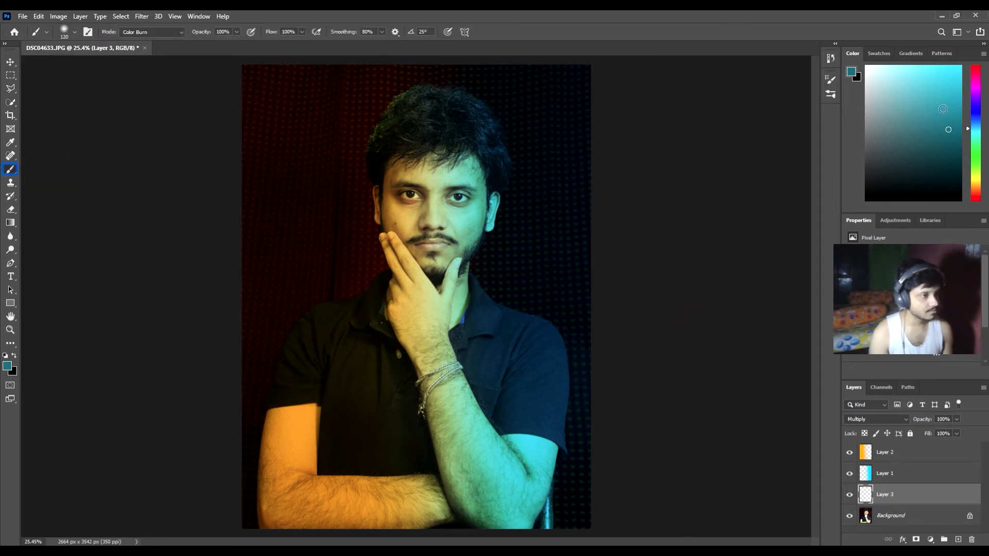
left_click(542, 327)
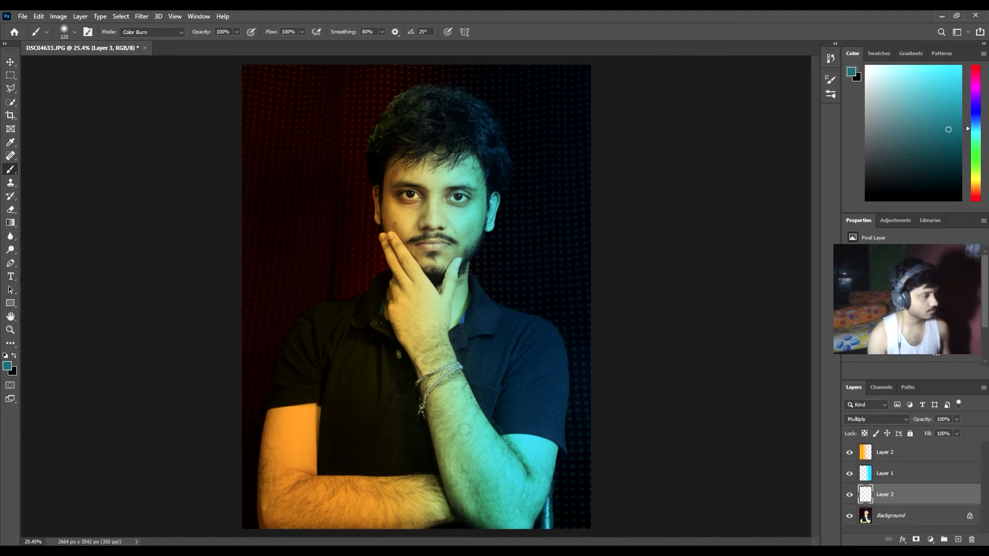
Step: Examine the collar, shoulder and sleeve edges on the cyan-lit side of the portrait up close against the backdrop
scroll(521, 383, "up", 6)
scroll(379, 134, "up", 1)
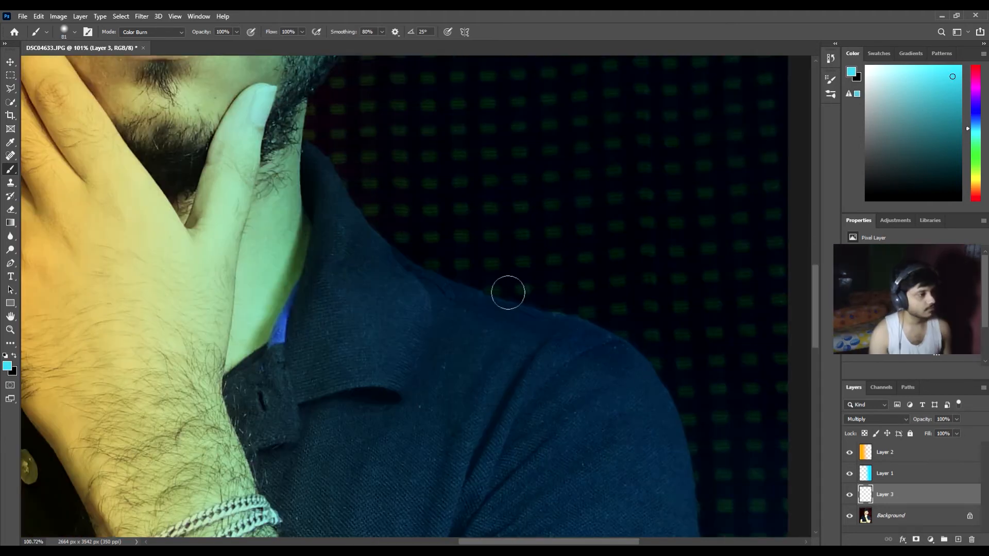
scroll(335, 255, "up", 7)
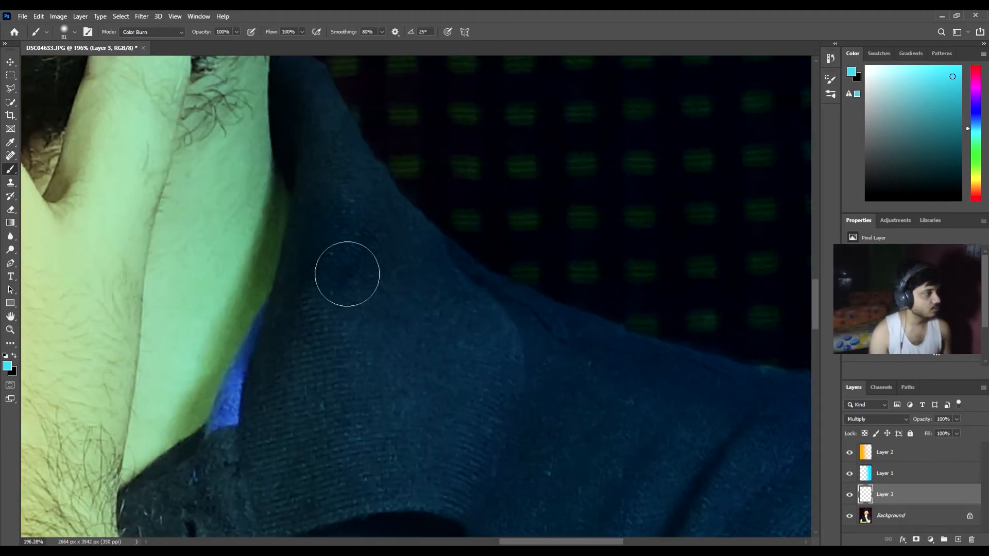
scroll(352, 281, "down", 5)
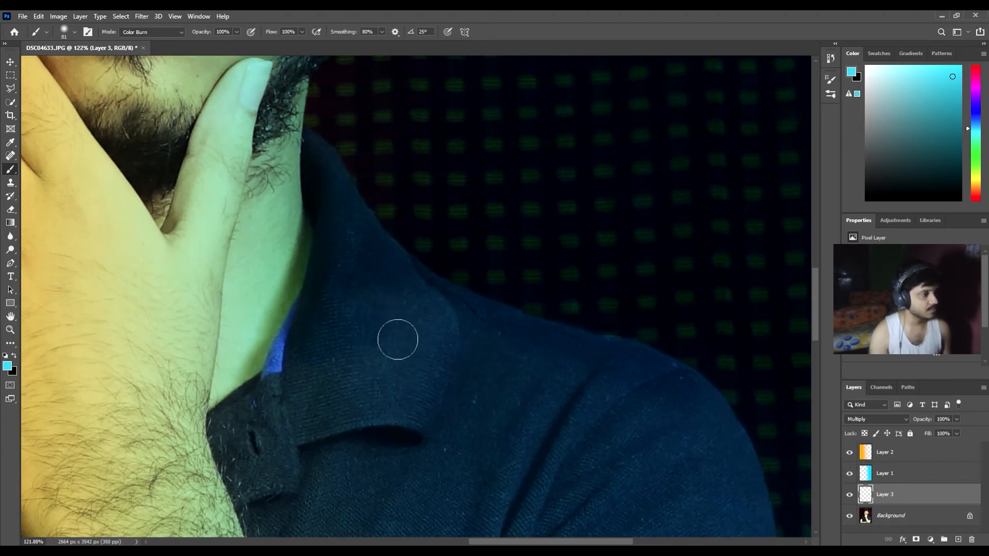
scroll(434, 311, "down", 6)
scroll(485, 524, "up", 3)
scroll(515, 479, "up", 5)
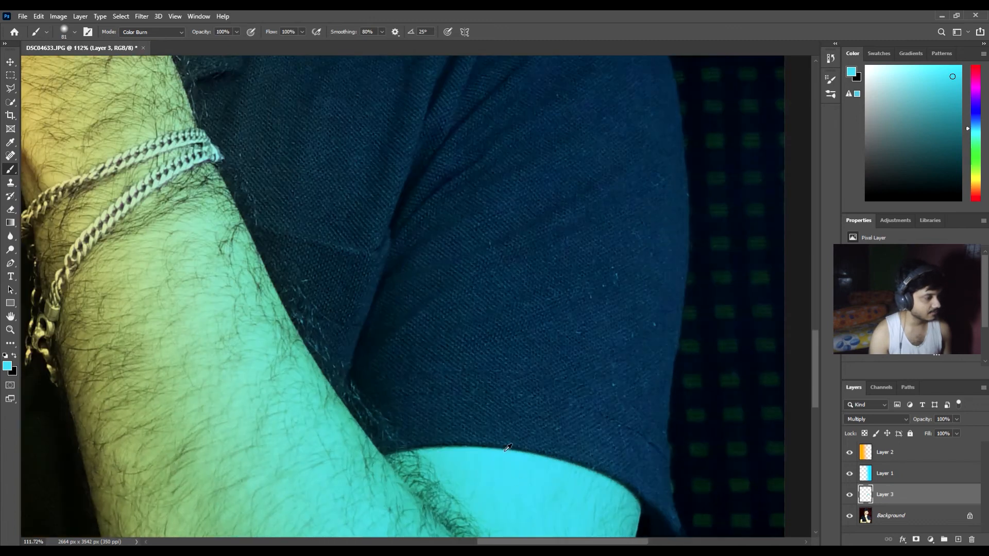
scroll(518, 432, "down", 6)
scroll(507, 313, "up", 5)
scroll(507, 313, "up", 2)
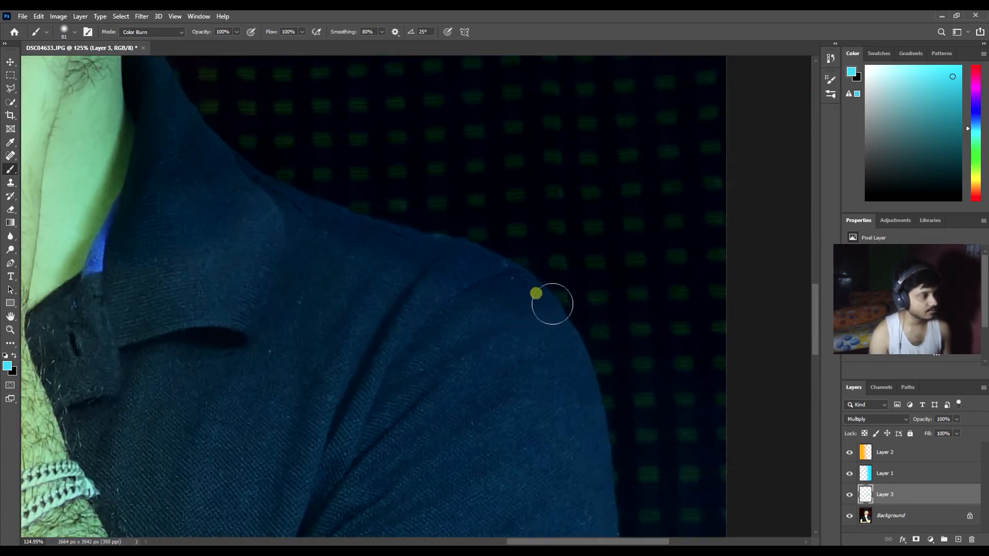
scroll(579, 358, "down", 5)
scroll(567, 400, "up", 4)
scroll(566, 400, "up", 2)
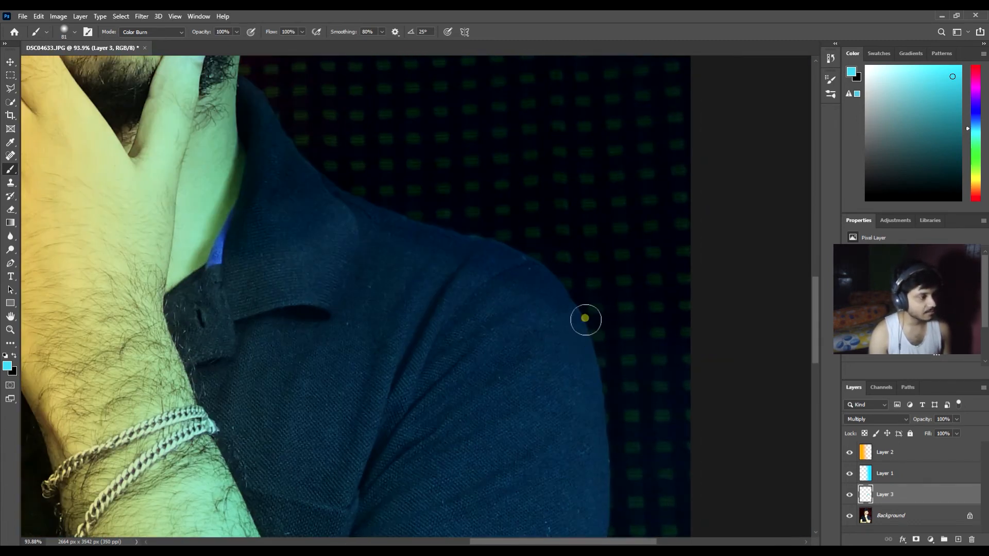
scroll(602, 429, "down", 5)
scroll(519, 468, "up", 5)
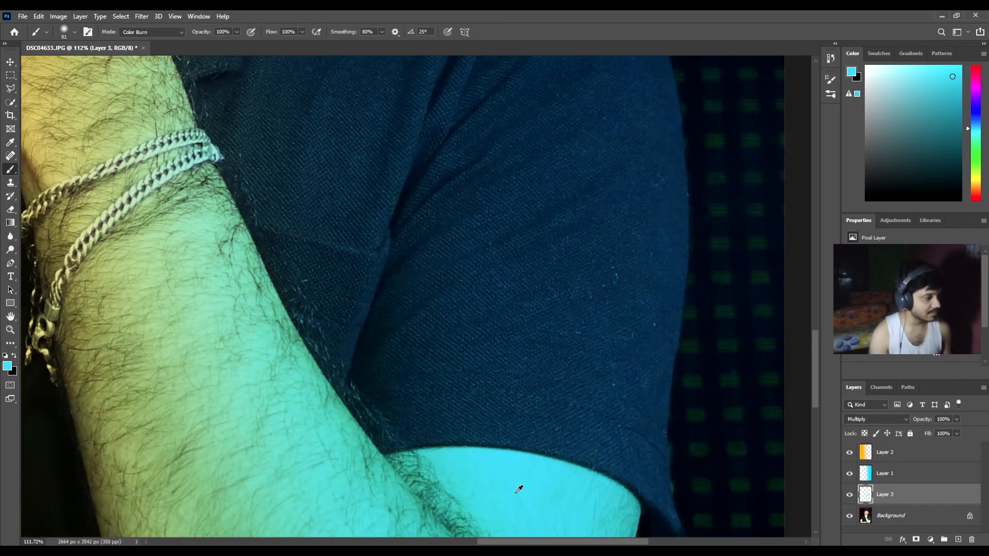
scroll(489, 490, "down", 1)
scroll(481, 482, "down", 3)
scroll(593, 399, "up", 5)
scroll(595, 432, "down", 5)
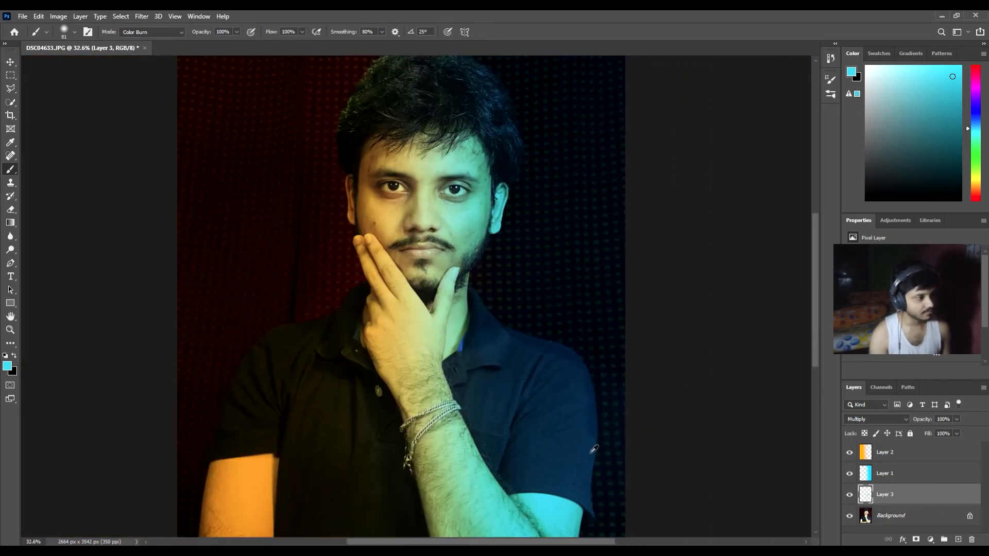
scroll(587, 412, "up", 1)
scroll(585, 394, "down", 2)
scroll(587, 336, "up", 3)
scroll(590, 332, "up", 6)
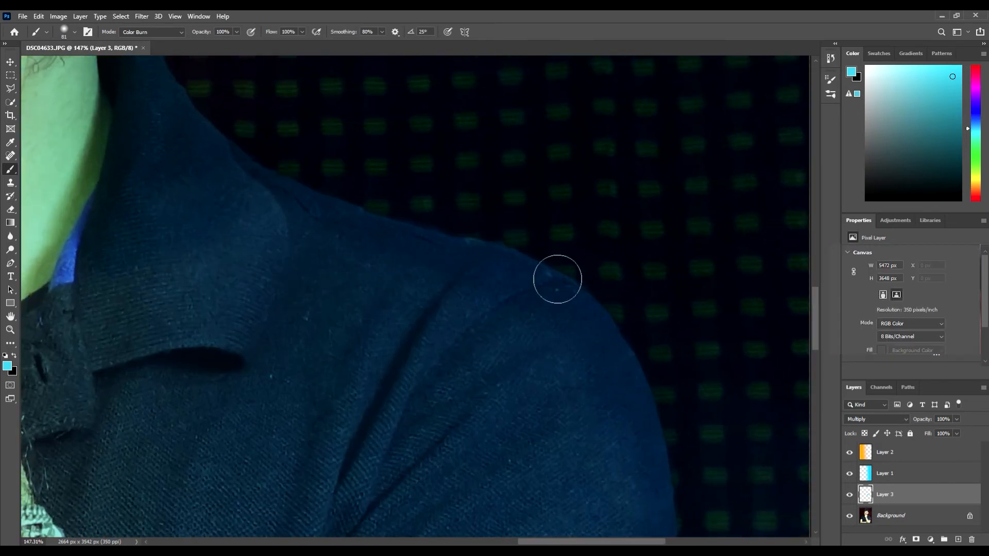
scroll(517, 266, "down", 8)
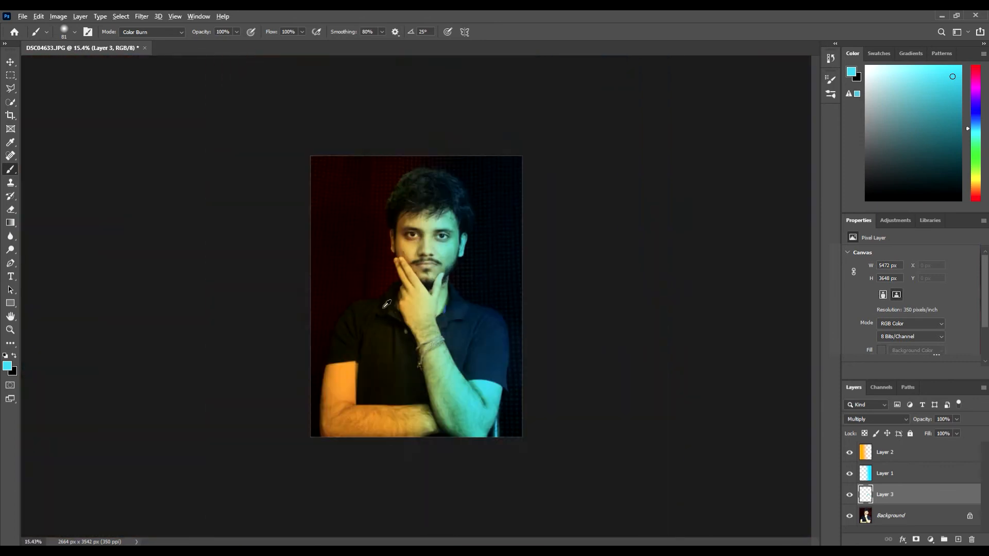
Step: Examine the sleeve and shoulder outline on the cyan-lit side up close and compare it with the whole portrait
scroll(377, 325, "up", 8)
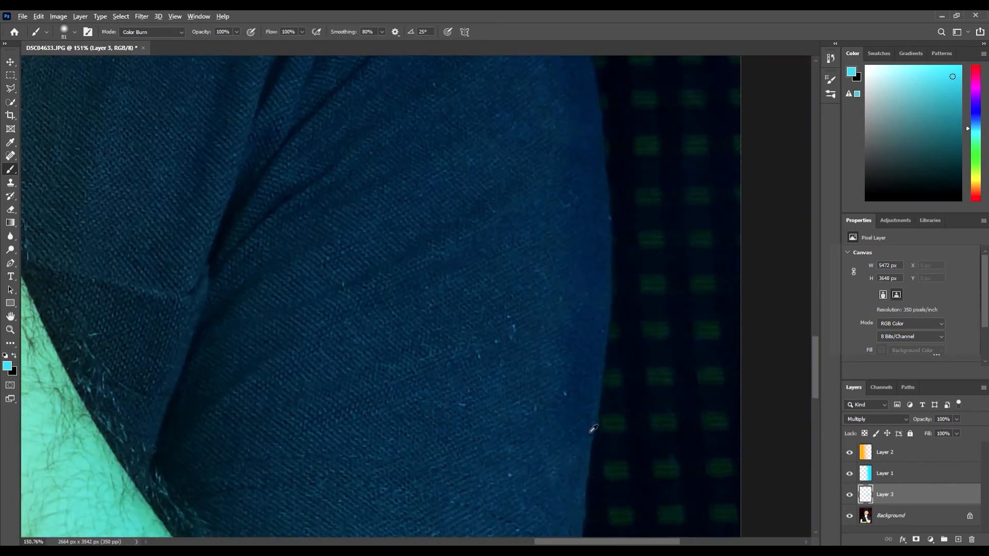
scroll(574, 460, "down", 4)
scroll(574, 460, "up", 4)
scroll(580, 423, "down", 4)
scroll(579, 521, "up", 4)
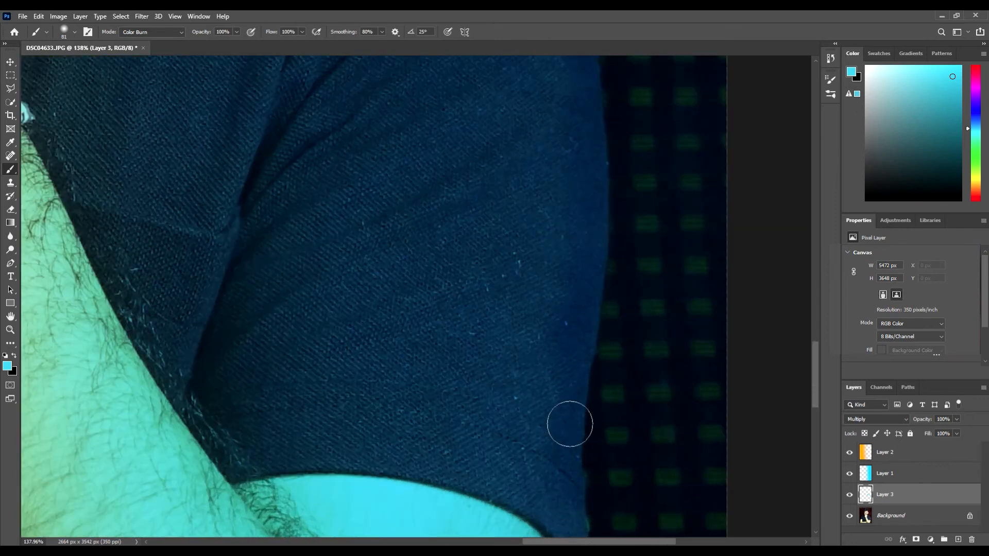
scroll(598, 205, "down", 4)
scroll(537, 152, "up", 3)
scroll(536, 152, "up", 3)
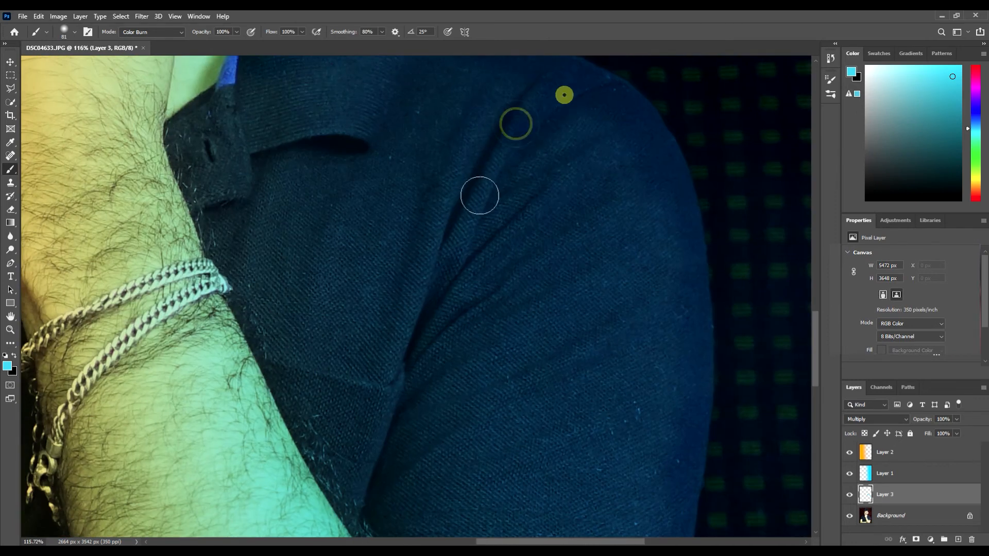
scroll(623, 311, "down", 4)
scroll(546, 350, "up", 4)
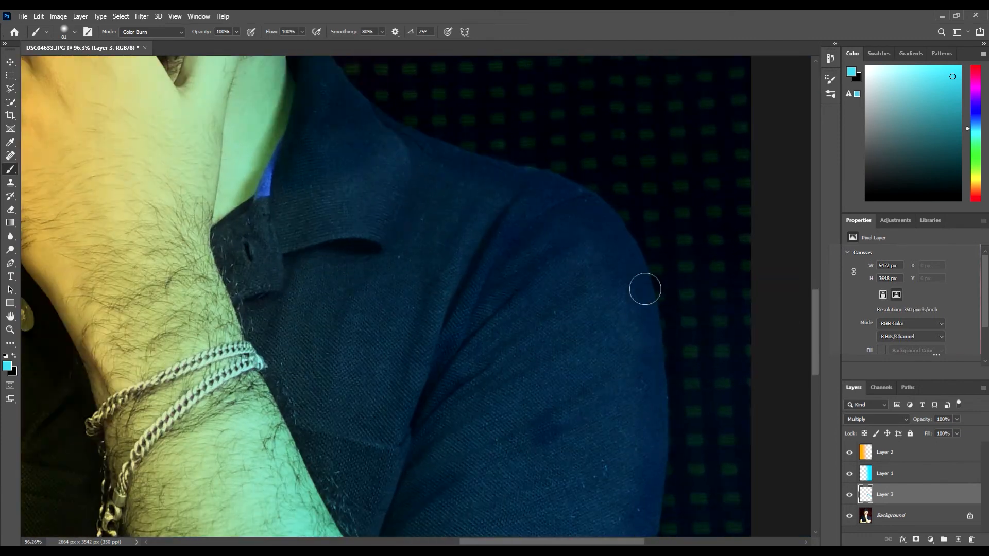
scroll(577, 465, "down", 5)
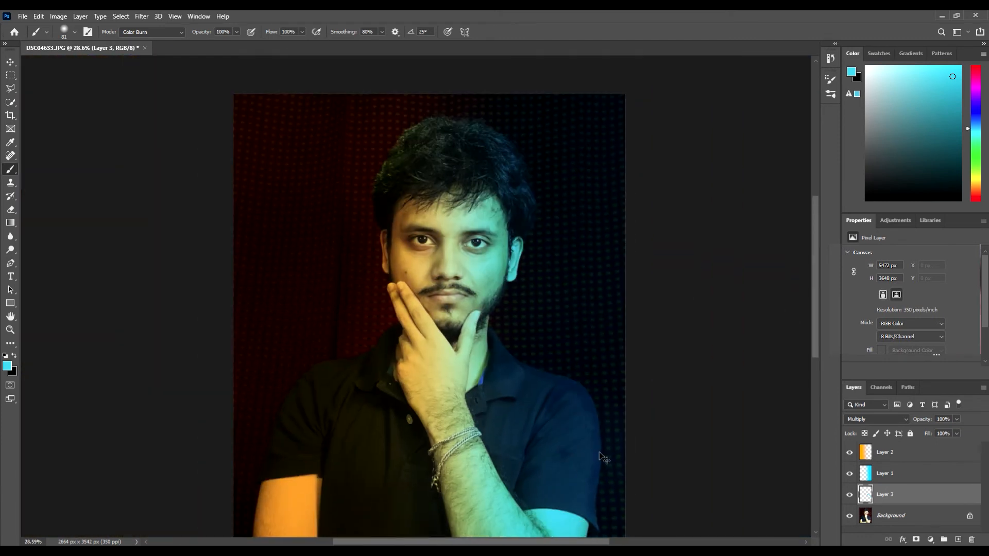
scroll(605, 470, "up", 4)
scroll(585, 411, "down", 5)
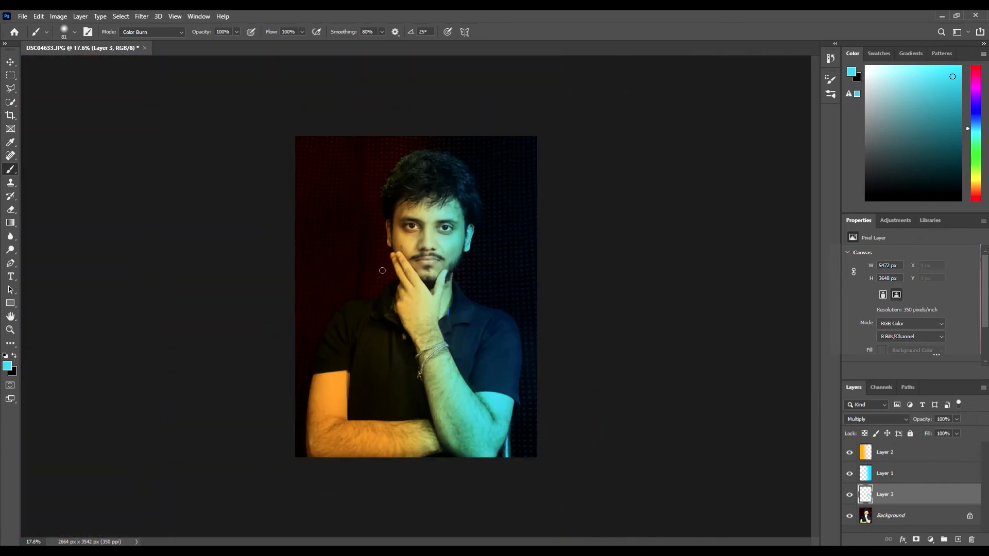
Step: Set the foreground colour to an orange sampled from the orange-lit side of the portrait
scroll(377, 268, "up", 2)
left_click(850, 71)
left_click(288, 463)
left_click(817, 61)
Step: Examine the dark shirt's shoulder and sleeve edges on the orange-lit side, both up close and within the whole portrait
scroll(257, 388, "up", 5)
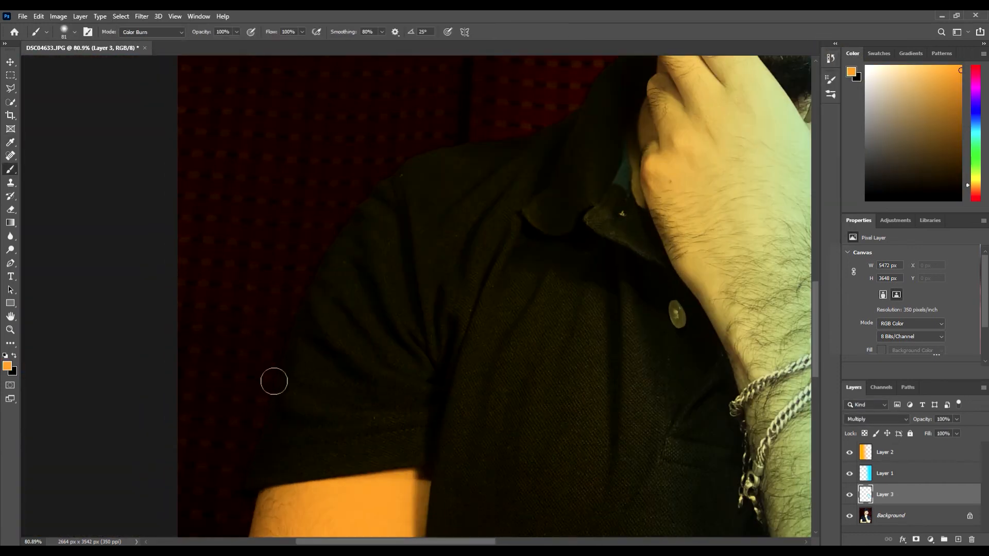
scroll(298, 303, "up", 3)
scroll(382, 212, "down", 2)
scroll(433, 159, "up", 4)
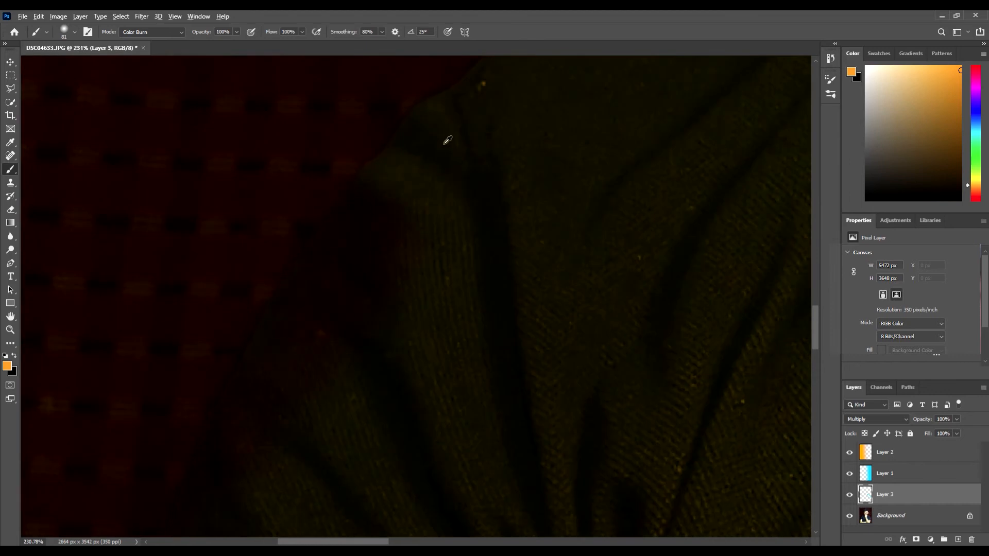
scroll(447, 133, "down", 4)
scroll(512, 84, "down", 2)
scroll(463, 119, "down", 1)
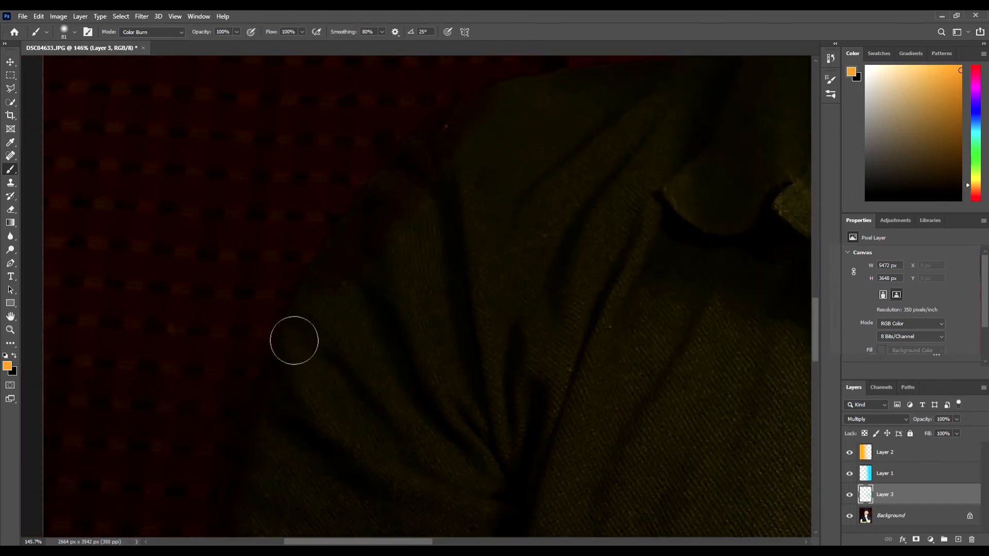
scroll(571, 89, "down", 3)
scroll(576, 85, "up", 3)
scroll(739, 72, "down", 6)
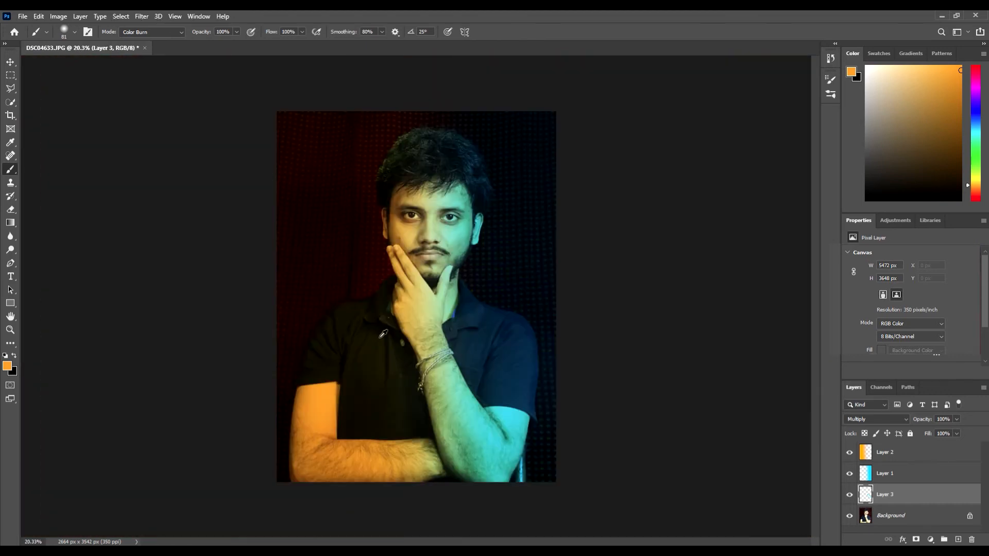
scroll(324, 307, "up", 4)
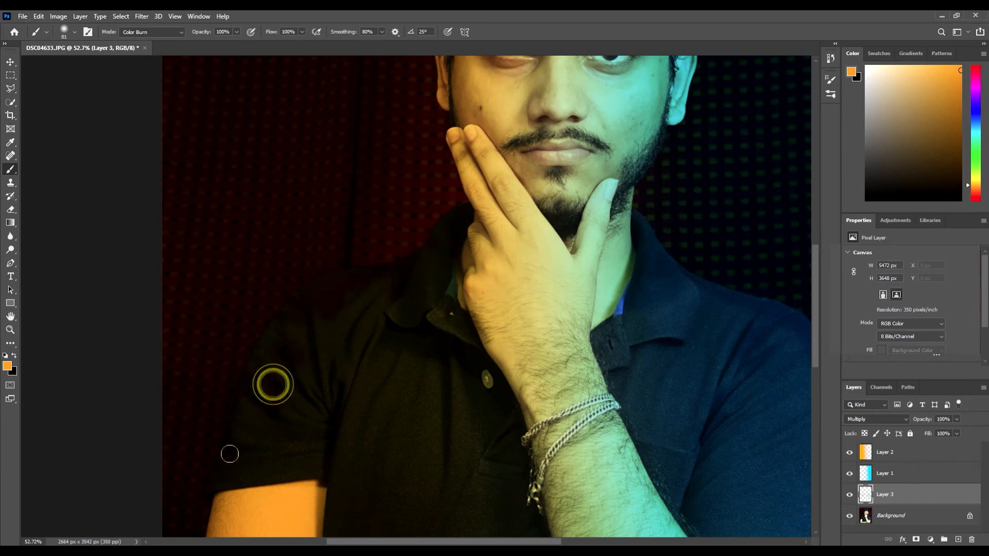
scroll(273, 381, "down", 3)
scroll(263, 293, "up", 3)
scroll(234, 412, "down", 4)
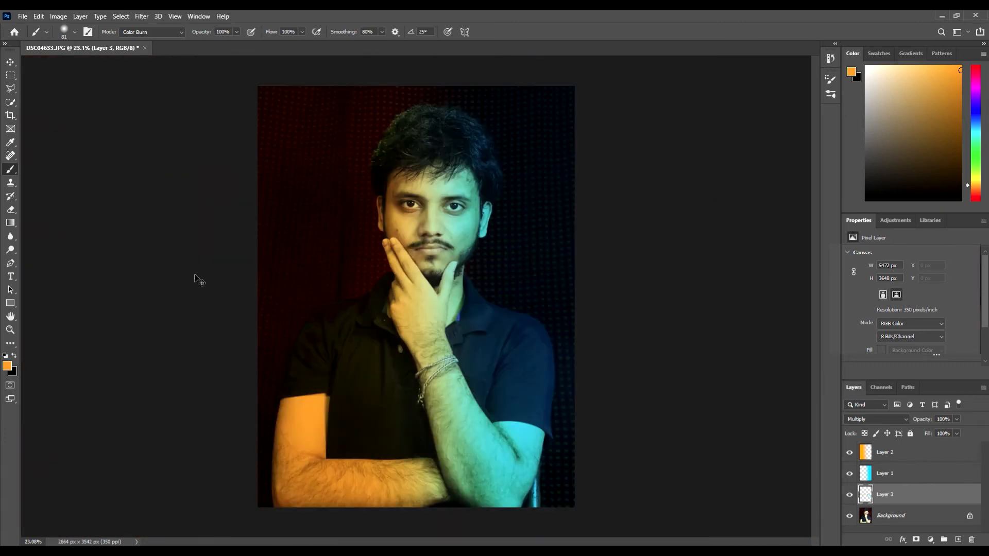
Step: Search the commands for "eraser", activate the Eraser tool and touch up the Multiply layer around the portrait
key("ctrl+f")
type("eraser")
left_click(641, 296)
scroll(366, 343, "up", 4)
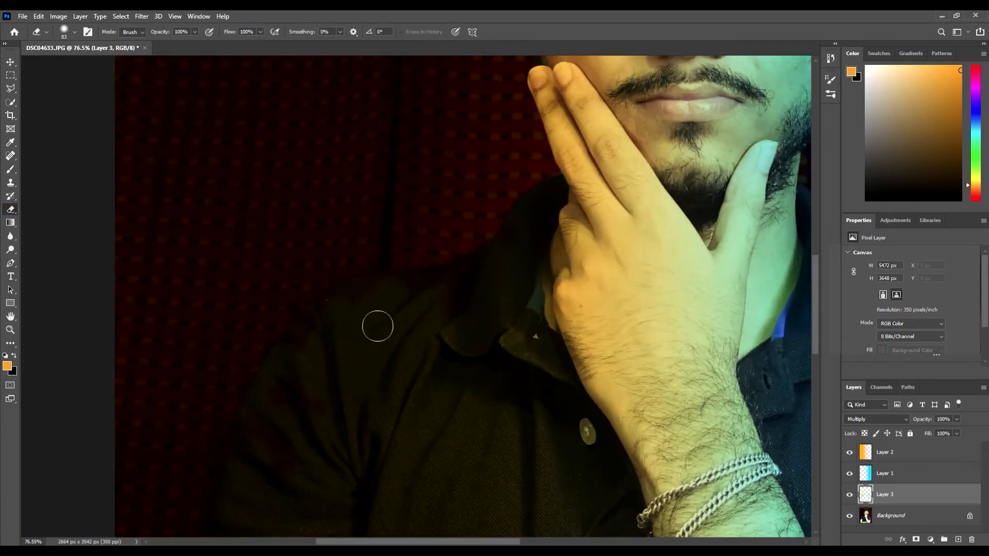
scroll(380, 453, "down", 4)
left_click(589, 433, "alt")
left_click(471, 221)
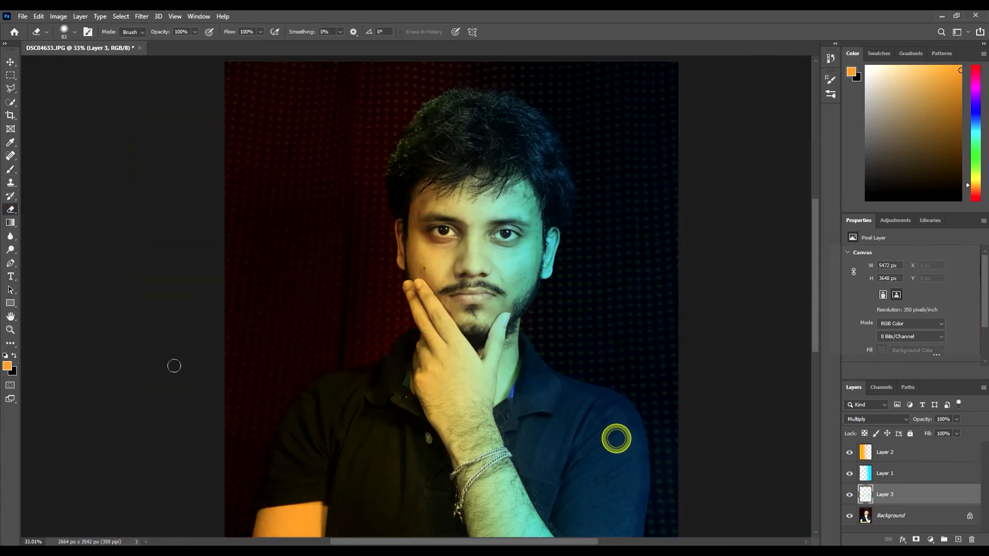
scroll(473, 412, "up", 2)
scroll(329, 372, "down", 2)
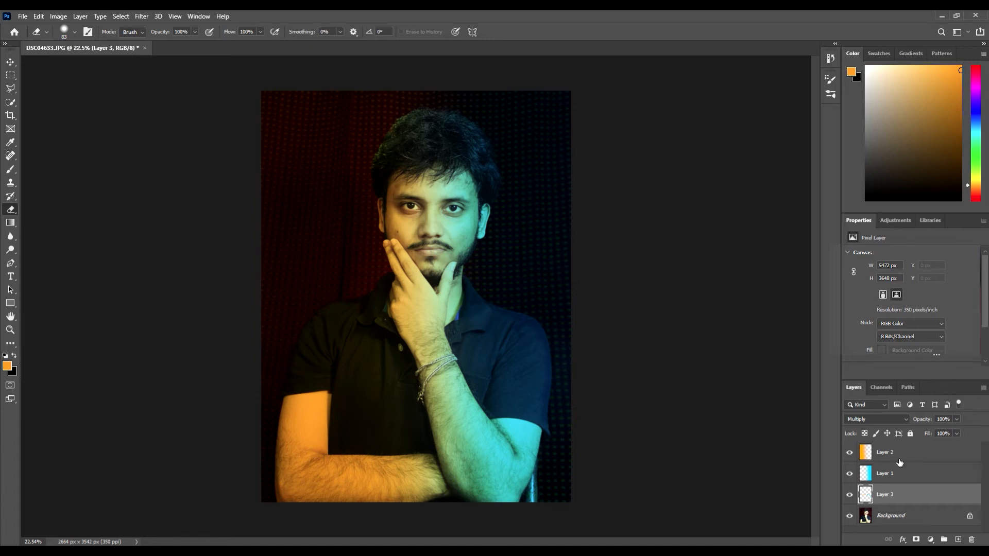
Step: Open the Lens Correction filter on the Background layer and show its custom correction settings
left_click(902, 518)
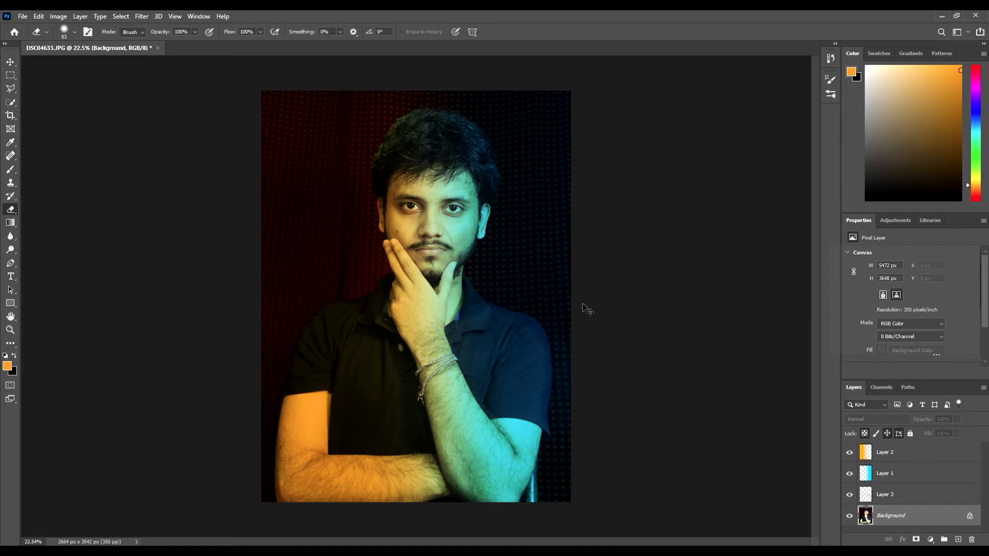
key("ctrl+f")
left_click(679, 135)
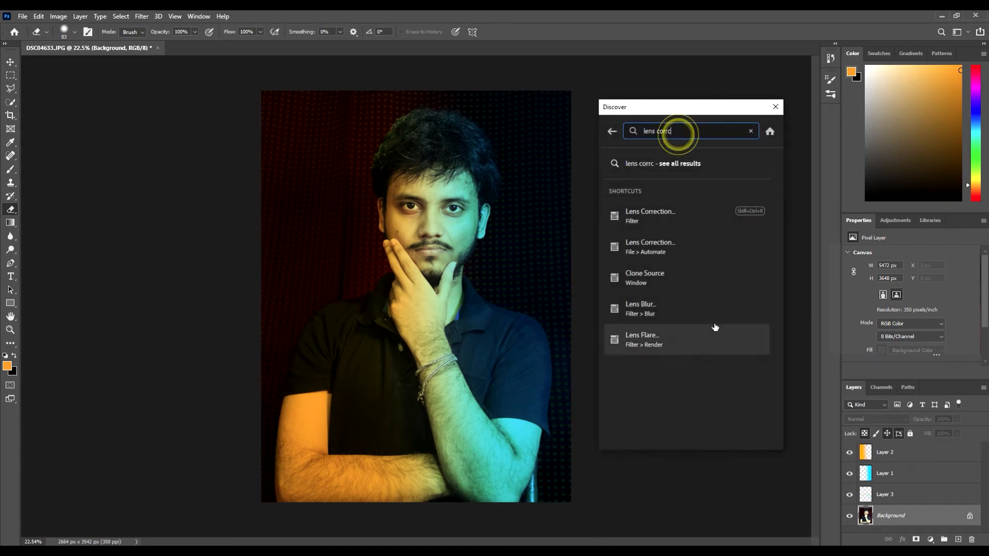
left_click(695, 219)
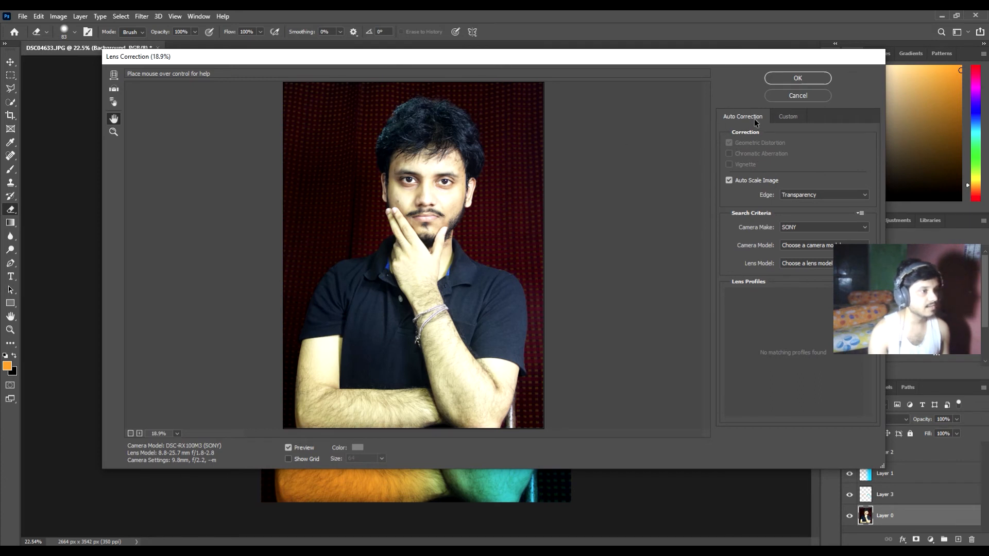
left_click(794, 119)
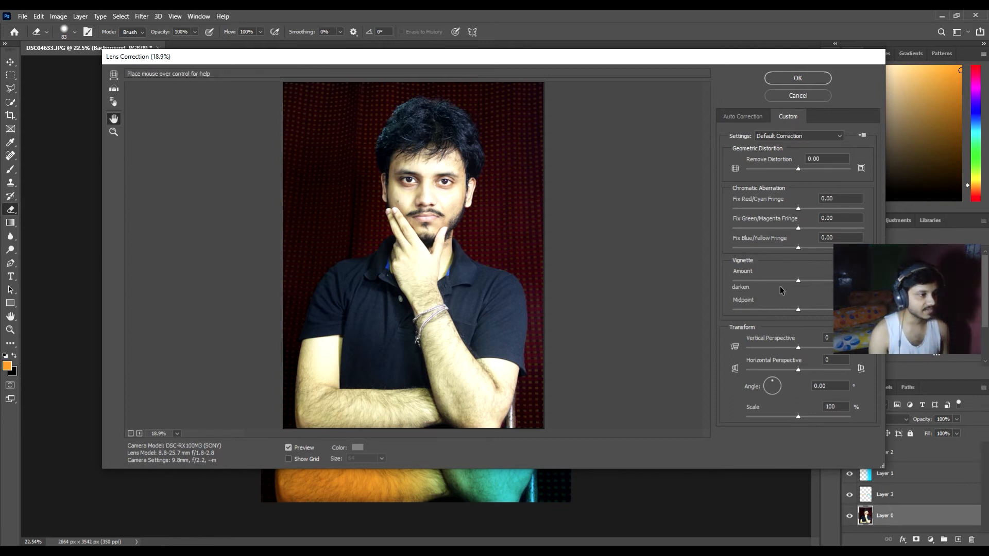
Step: Add a darkening vignette around the photo's edges, lower its midpoint slightly and apply the lens correction
left_click_drag(797, 281, 761, 282)
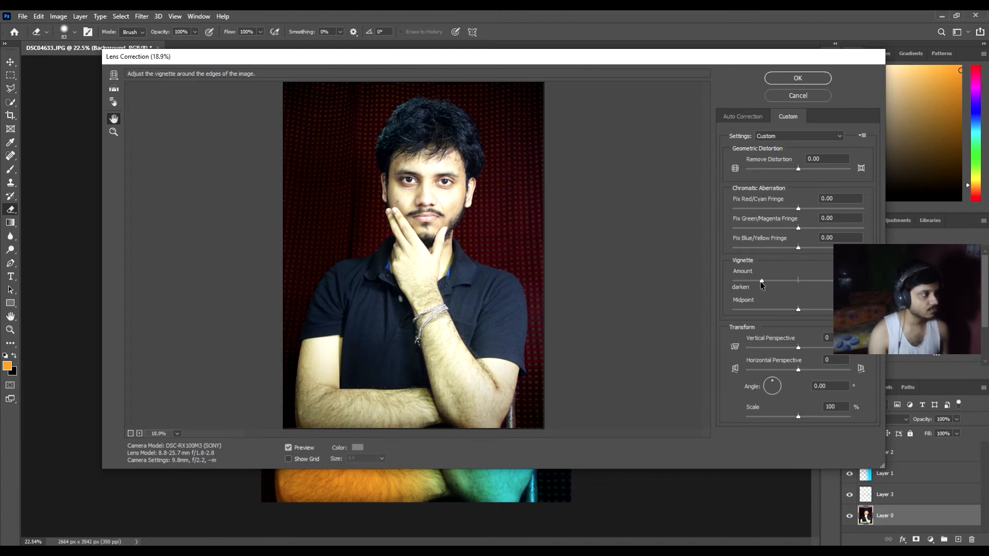
left_click(819, 282)
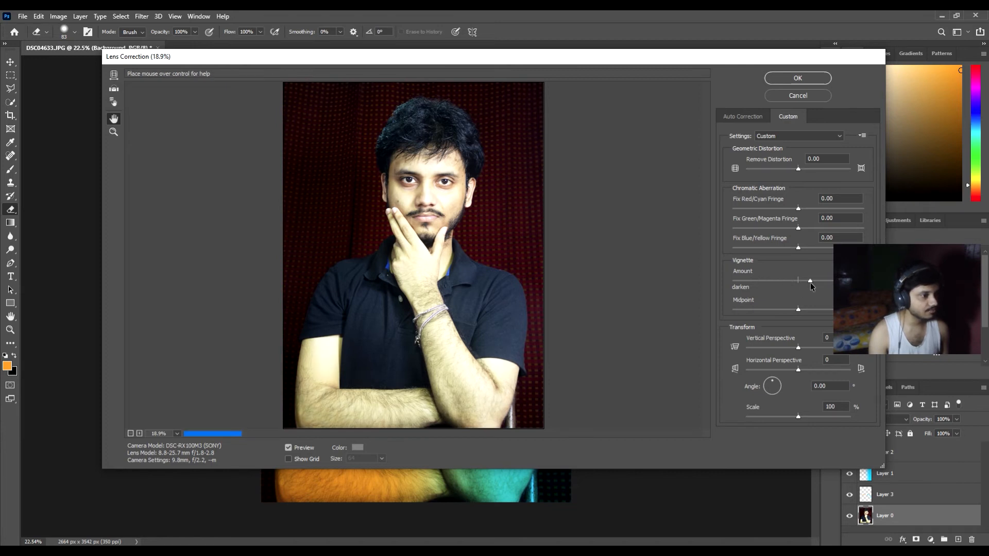
left_click_drag(820, 282, 752, 282)
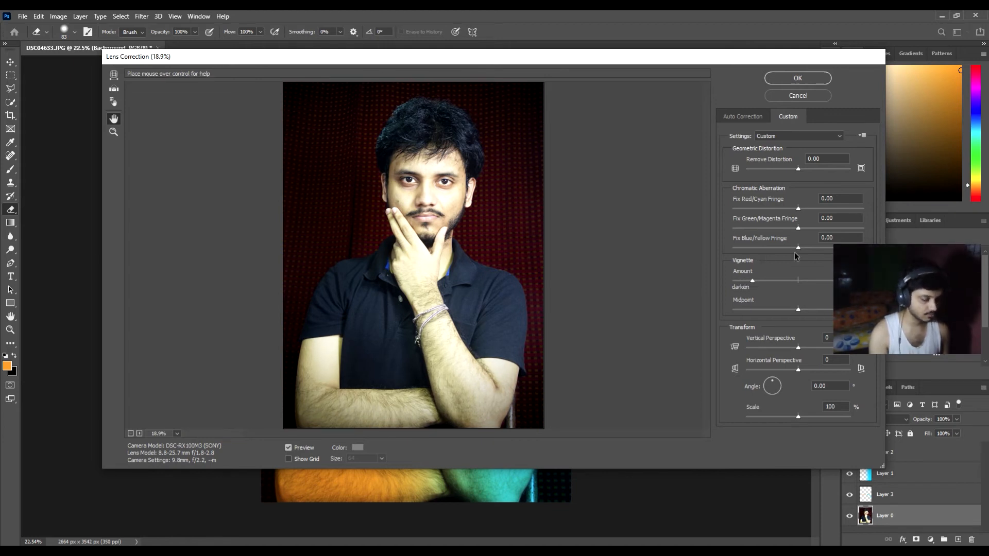
left_click(797, 311)
left_click_drag(796, 310, 793, 310)
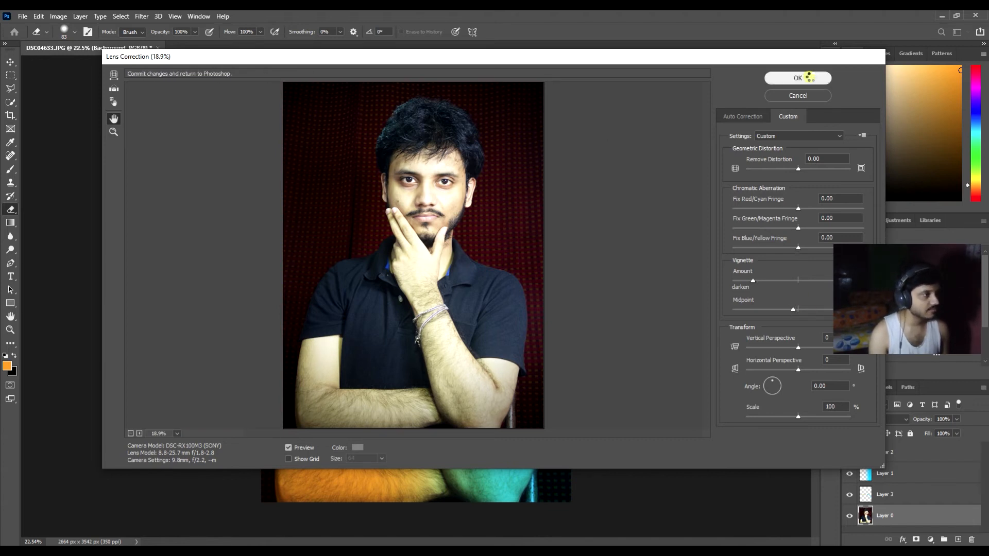
left_click(798, 78)
left_click(143, 371)
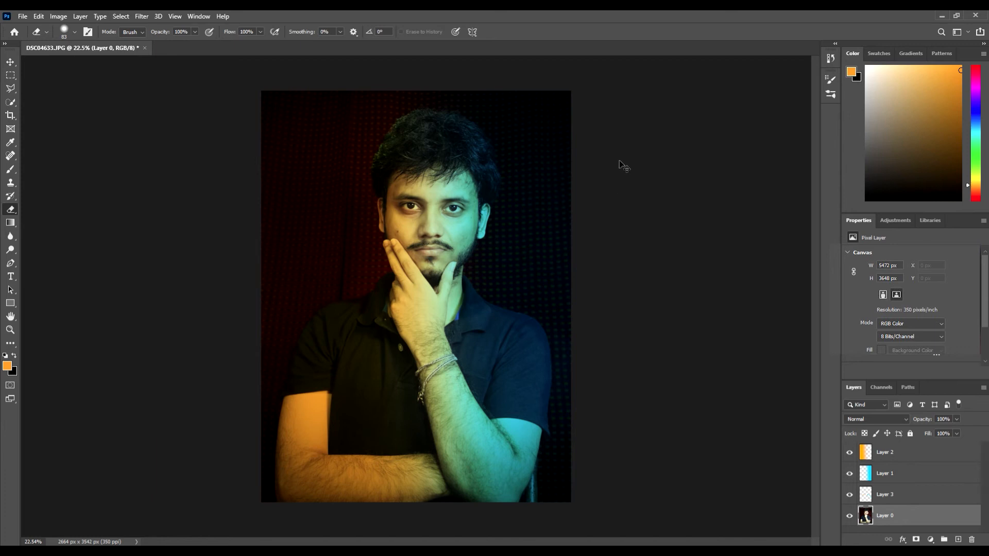
Step: Activate the Quick Selection tool by searching for "select" and select the man with Select Subject
key("ctrl+f")
left_click(692, 131)
key("BackSpace")
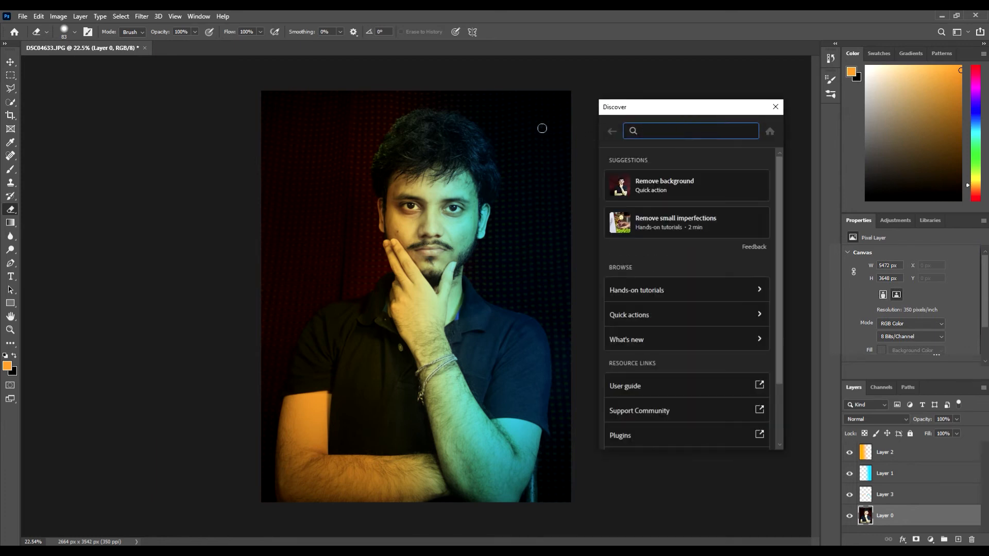
type("select")
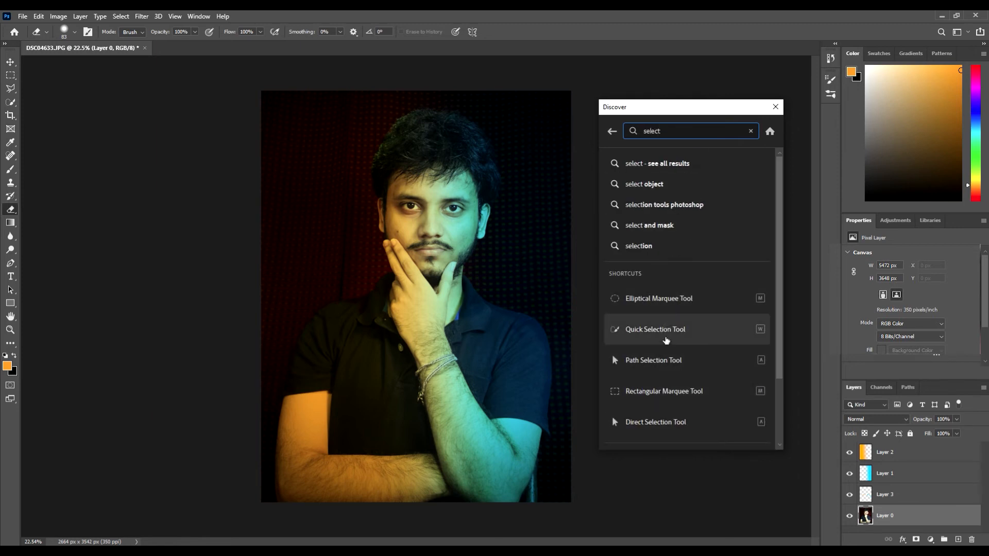
left_click(666, 342)
left_click(301, 33)
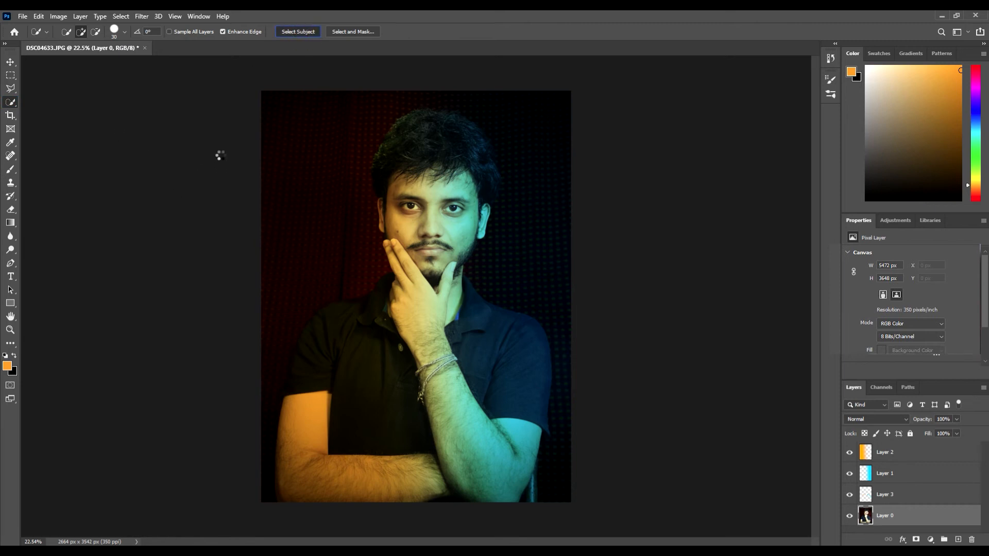
Step: Apply a Brightness/Contrast adjustment to the selected subject with brightness 10
left_click(59, 16)
mouse_move(77, 41)
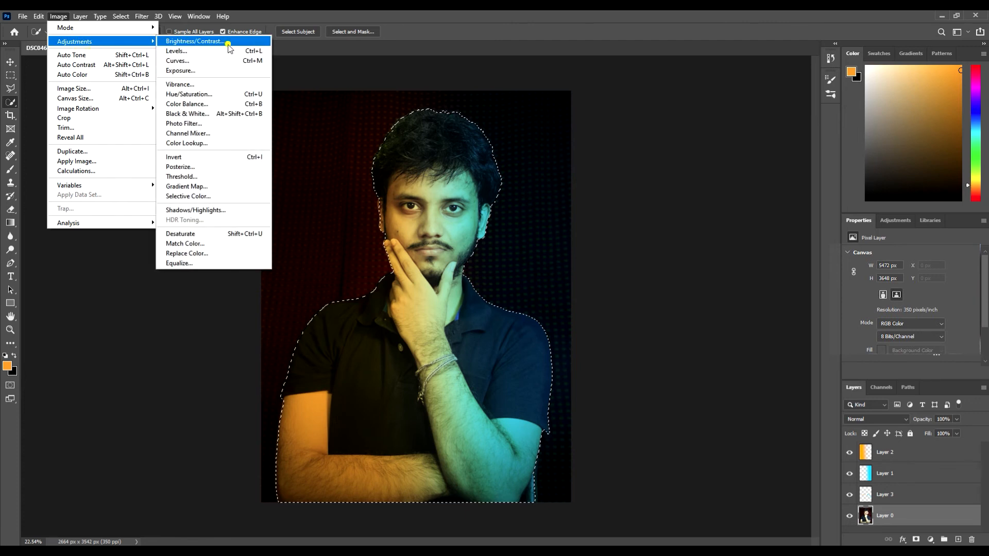
left_click(227, 43)
left_click_drag(711, 156, 719, 158)
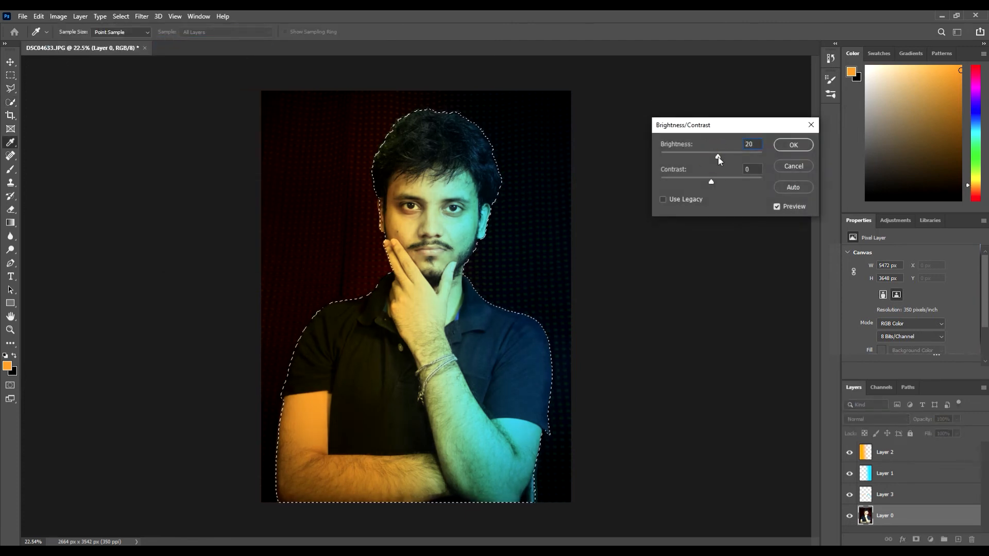
left_click_drag(718, 157, 716, 159)
type("10")
key("Return")
key("w")
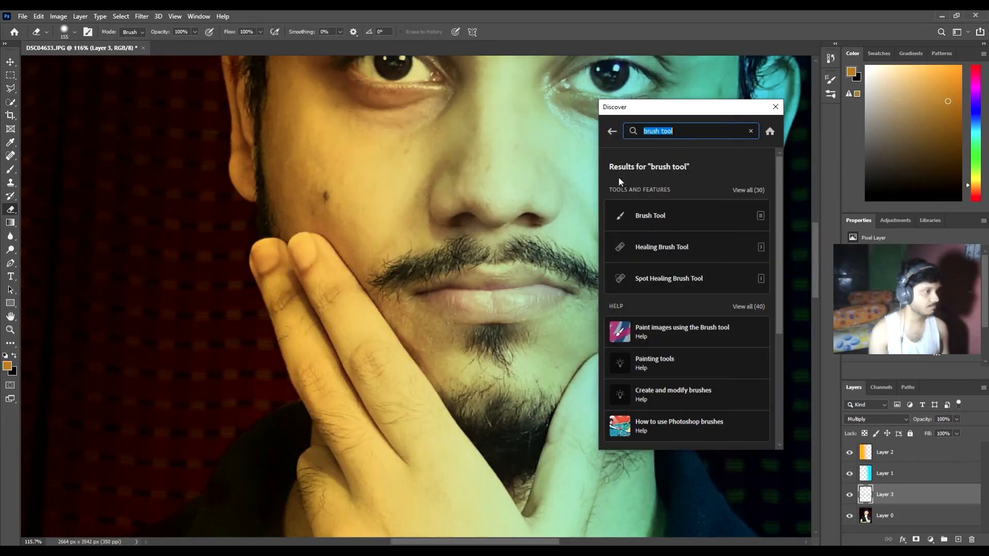
Step: Search the commands for "heal", activate the Spot Healing Brush and make the photo layer, Layer 0, active
left_click(775, 106)
key("ctrl+f")
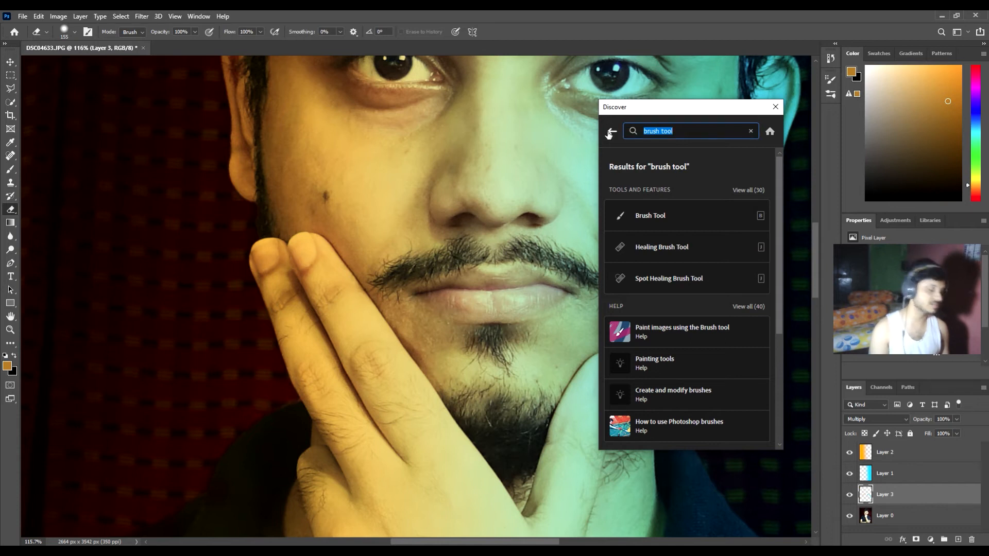
type("heal")
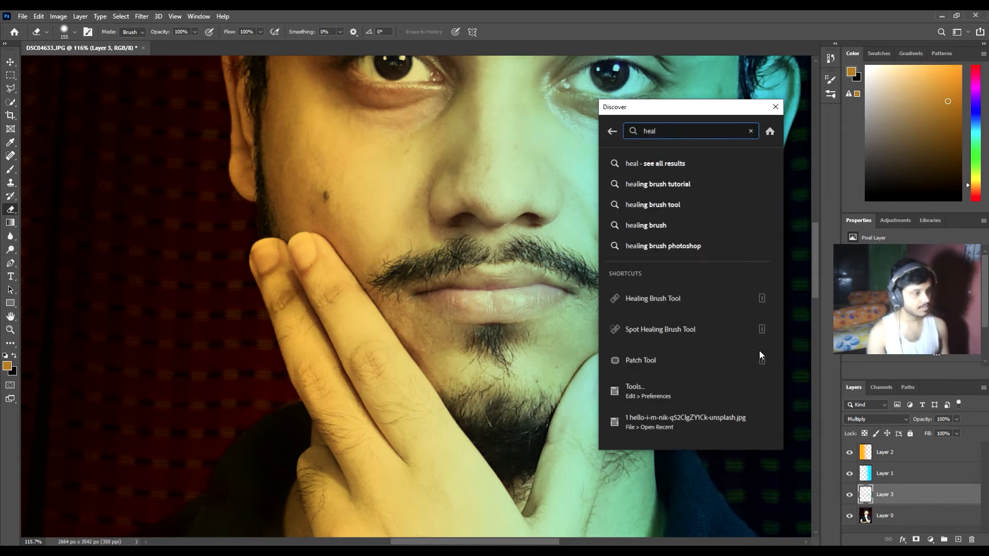
left_click(671, 334)
left_click(883, 513)
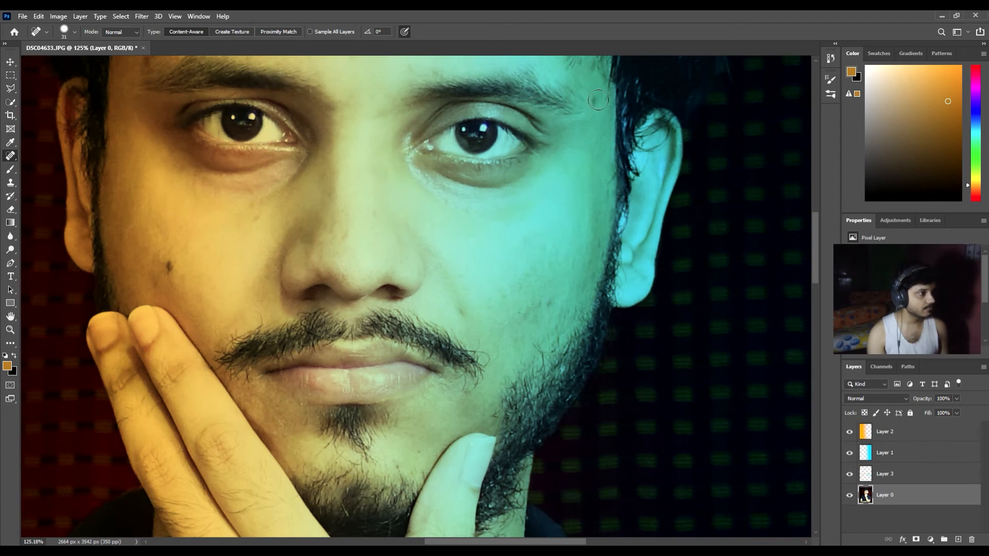
Step: Remove blemishes from the nose and the cyan-lit cheek with the Spot Healing Brush
mouse_move(511, 293)
left_mouse_down()
mouse_move(521, 324)
mouse_move(509, 262)
left_mouse_up()
left_click_drag(349, 272, 376, 287)
left_click_drag(401, 224, 403, 238)
left_click(465, 314)
left_click(539, 279)
left_click_drag(570, 283, 573, 254)
left_click(594, 257)
left_click(535, 290)
left_click(505, 300)
Step: Heal further small spots and skin marks across the face with short Spot Healing Brush strokes
scroll(374, 121, "down", 8)
scroll(374, 121, "up", 15)
left_click(441, 73)
scroll(476, 442, "down", 4)
scroll(475, 505, "up", 3)
left_click(508, 462)
left_click(536, 508)
left_click(512, 418)
left_click_drag(540, 446, 555, 428)
left_click_drag(682, 403, 707, 386)
left_click_drag(466, 386, 472, 353)
scroll(551, 416, "down", 8)
scroll(639, 478, "up", 7)
left_click(499, 253)
left_click(490, 293)
left_click(490, 241)
left_click(479, 276)
left_click(516, 201)
Step: Clean up the remaining skin marks on the cyan-lit side of the forehead with the Spot Healing Brush
scroll(519, 180, "down", 9)
scroll(460, 142, "up", 14)
left_click(689, 426)
left_click(616, 358)
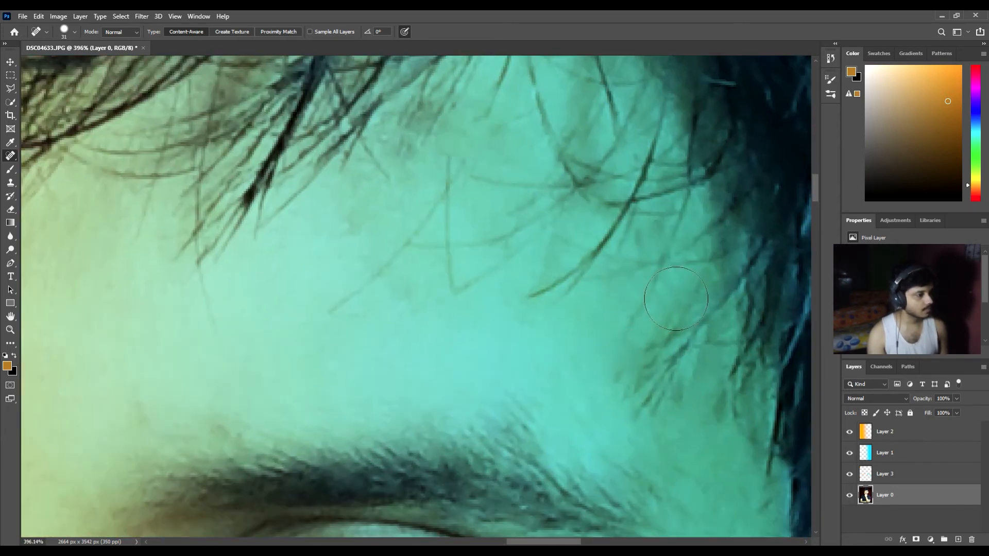
scroll(647, 327, "down", 8)
scroll(552, 361, "up", 6)
left_click(551, 338)
scroll(551, 430, "down", 10)
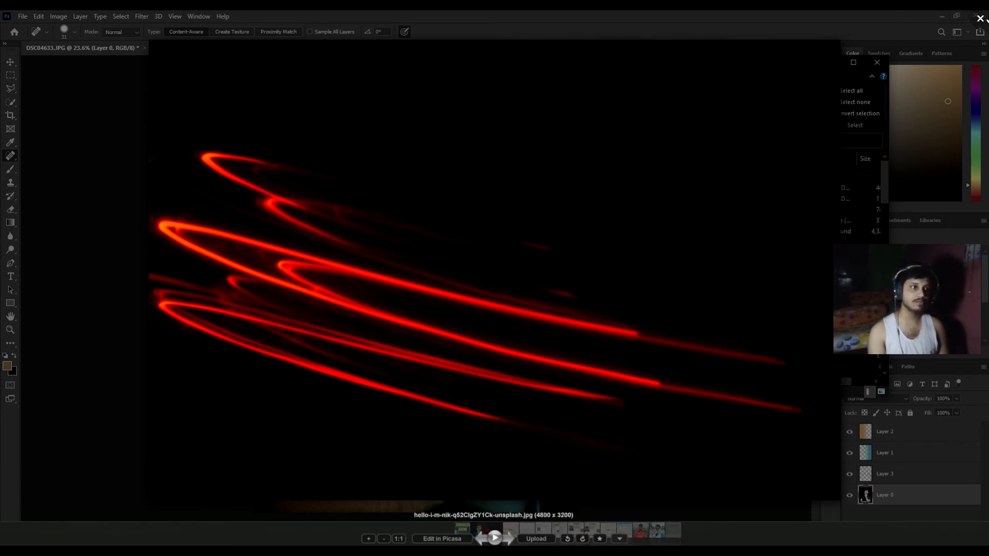
Step: Close the image preview and place hello-i-m-nik-q52ClgZY1Ck-unsplash.jpg from the Downloads folder into the portrait document
left_click(980, 18)
left_click_drag(732, 72, 259, 105)
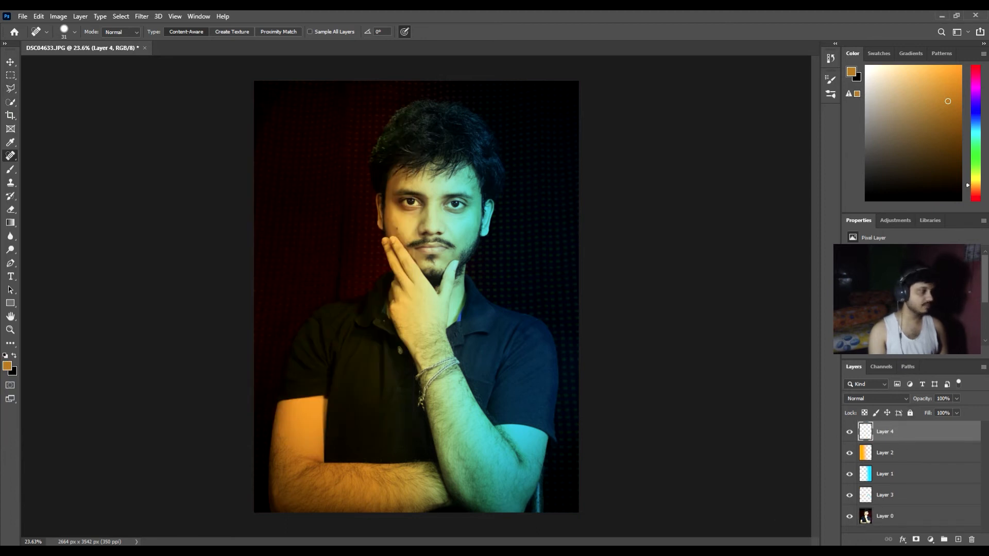
left_click(37, 510)
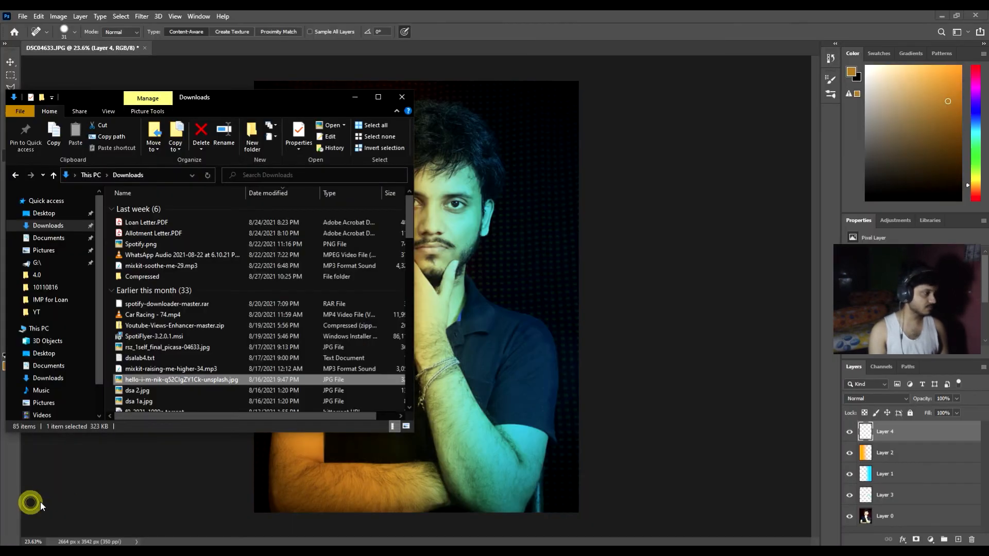
left_click_drag(154, 379, 427, 340)
left_click_drag(475, 360, 477, 360)
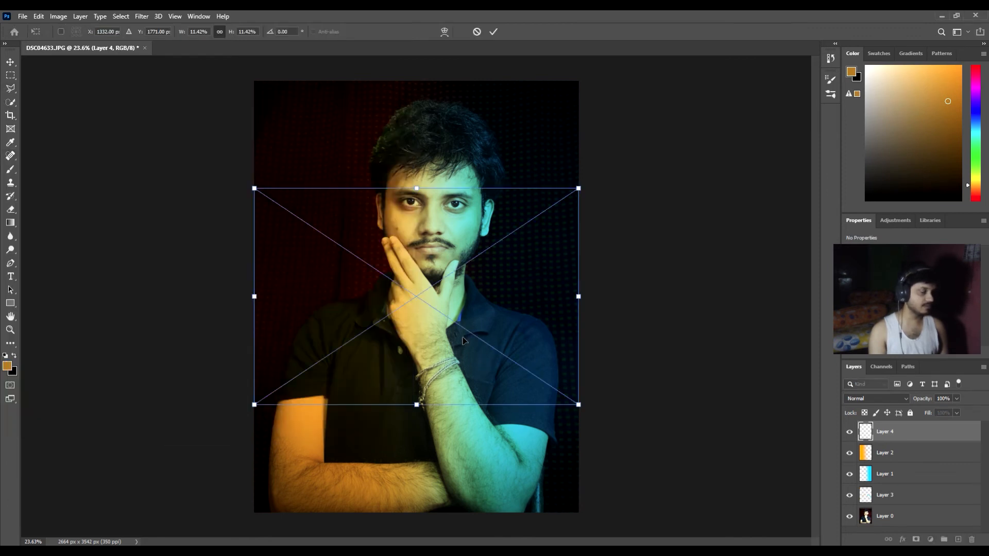
Step: Scale the placed light-trail image to about 18%, rotate it about -32° and position its streaks across the portrait's lower part
left_click_drag(290, 332, 281, 408)
left_click_drag(570, 265, 719, 165)
left_click_drag(335, 364, 311, 445)
left_click_drag(703, 406, 675, 270)
left_click_drag(552, 374, 547, 324)
left_click_drag(737, 362, 791, 364)
left_click_drag(431, 307, 413, 315)
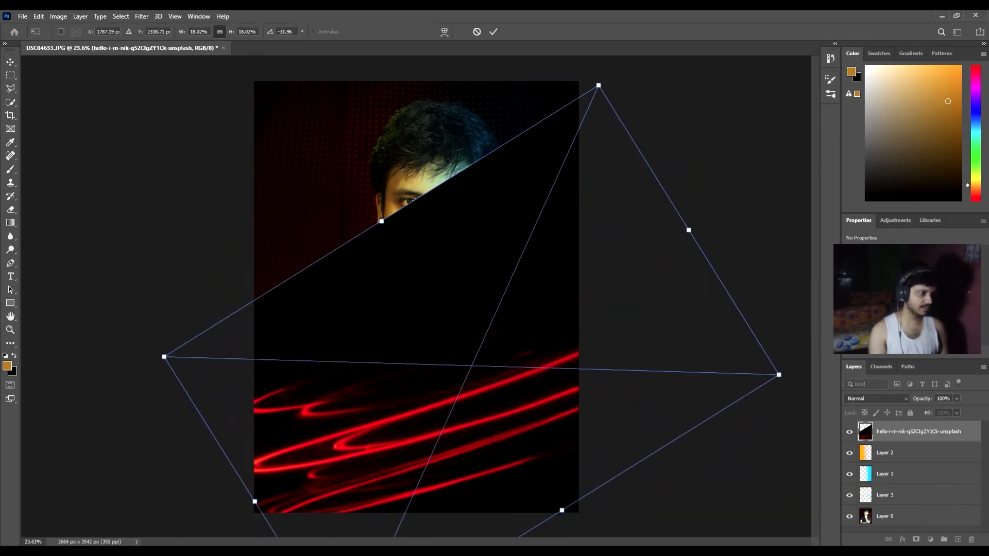
key("Return")
Step: Set the light-trail layer's blend mode to Lighten in its Blending Options
right_click(897, 427)
left_click(788, 123)
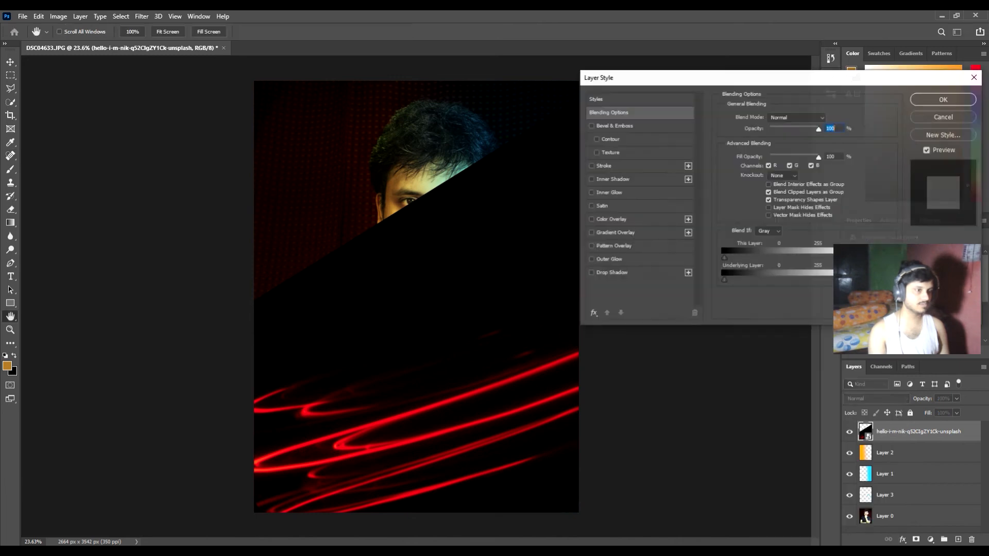
left_click(799, 121)
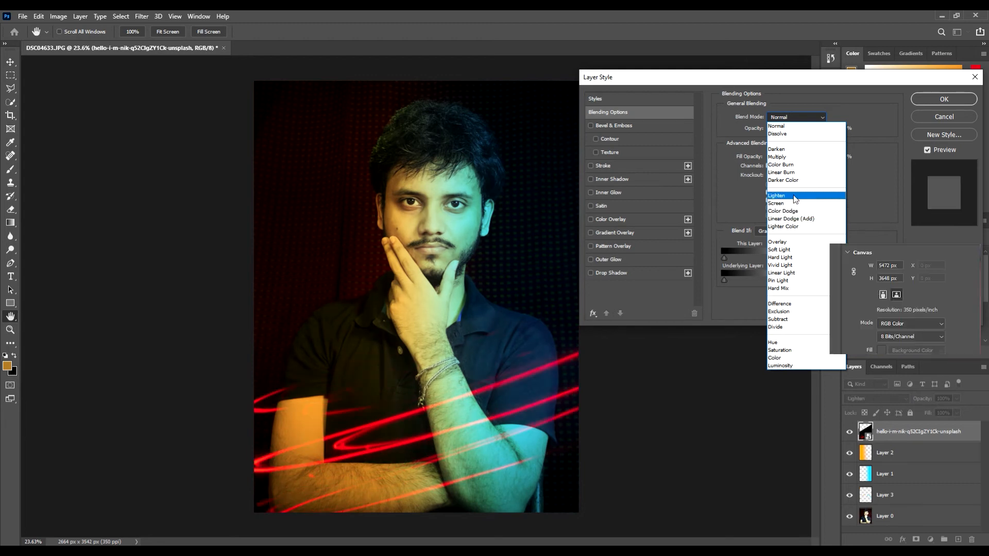
left_click(795, 196)
left_click(945, 98)
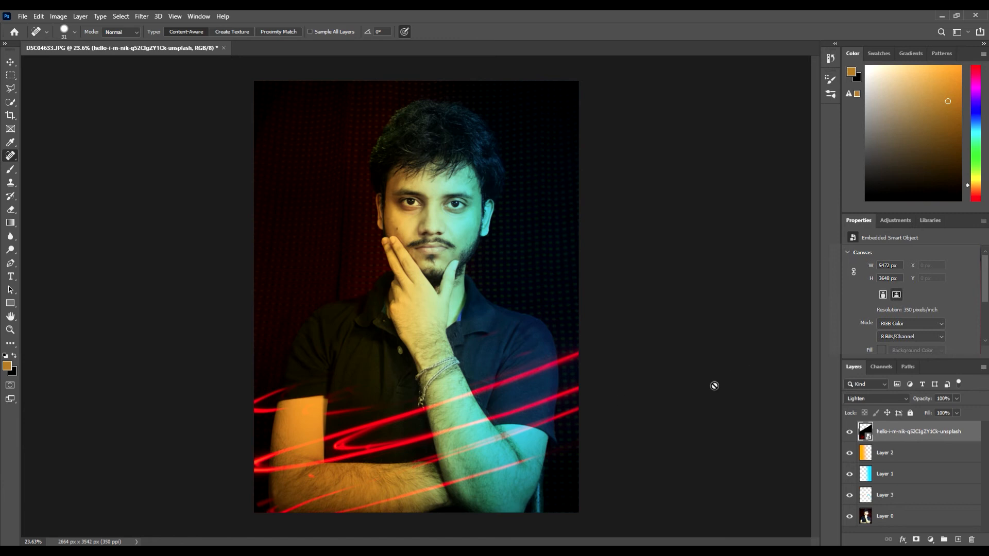
Step: Search the commands for "trans", start Free Transform, shrink the light-trail layer to about 16.85% and shift it over the arms
key("ctrl+f")
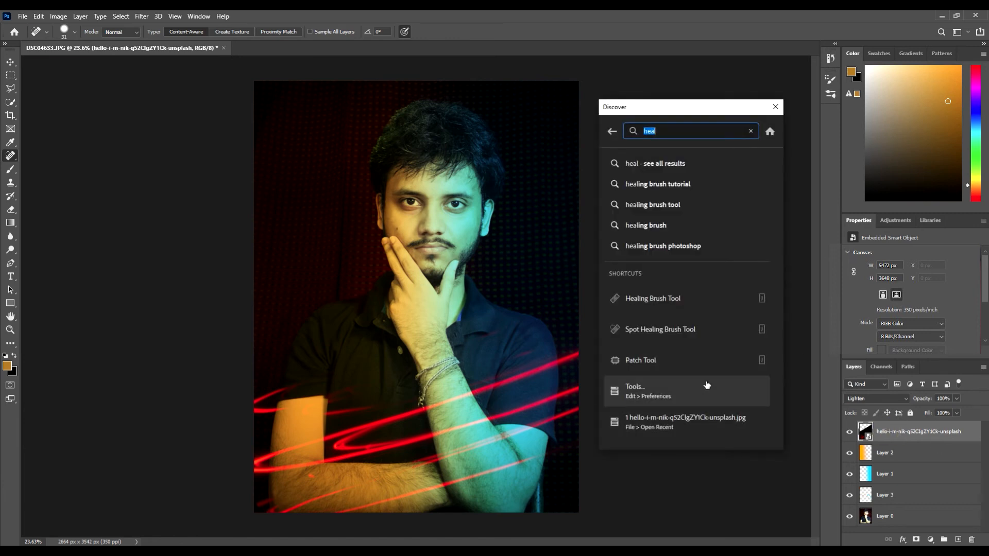
type("trans")
left_click(669, 332)
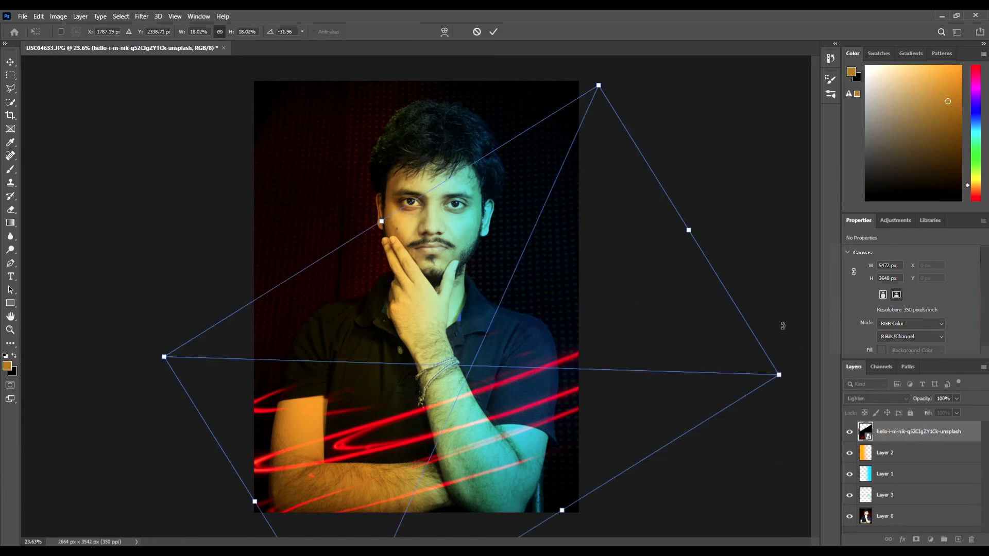
left_click_drag(689, 233, 474, 424)
left_click_drag(593, 270, 613, 258)
left_click_drag(354, 248, 387, 276)
left_click_drag(600, 286, 672, 255)
left_click_drag(594, 313, 544, 300)
left_click_drag(620, 231, 643, 223)
left_click_drag(532, 303, 527, 305)
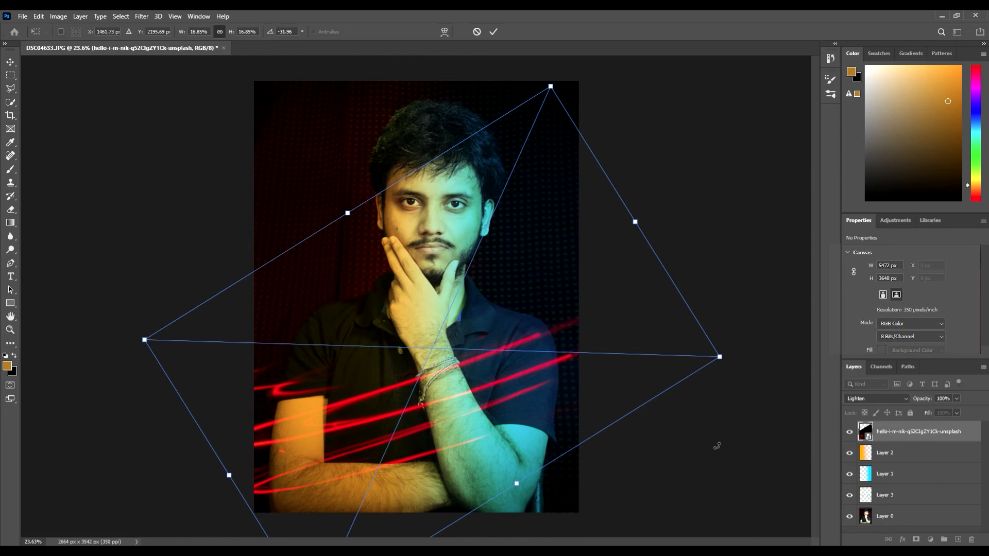
key("Return")
Step: Erase the upper long red streak crossing the shirt and wrist on the light-trail layer with the Eraser
key("e")
key("ctrl+minus")
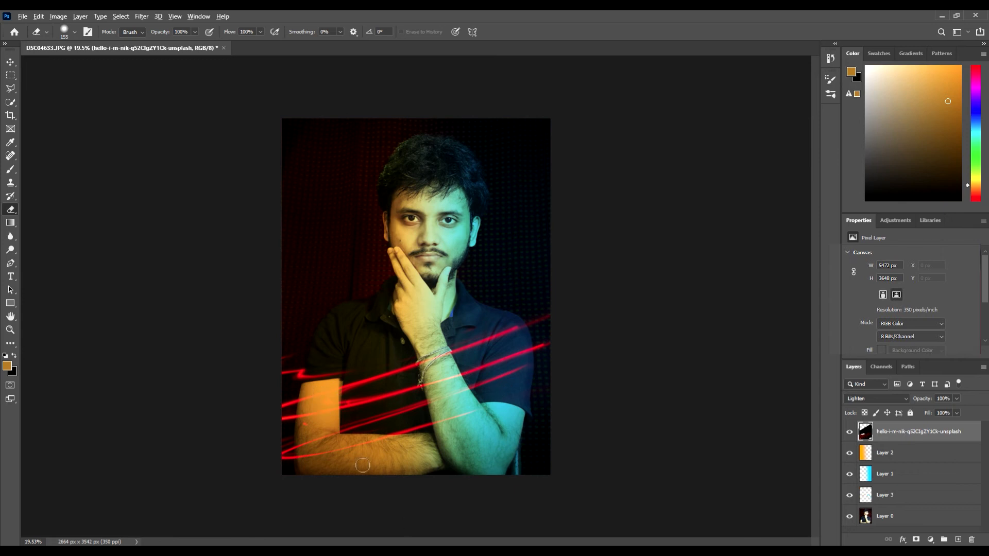
key("ctrl+plus")
scroll(289, 489, "up", 5)
mouse_move(255, 497)
left_mouse_down()
mouse_move(342, 457)
mouse_move(487, 416)
left_mouse_up()
mouse_move(548, 415)
left_mouse_down()
mouse_move(583, 384)
mouse_move(572, 387)
mouse_move(688, 344)
left_mouse_up()
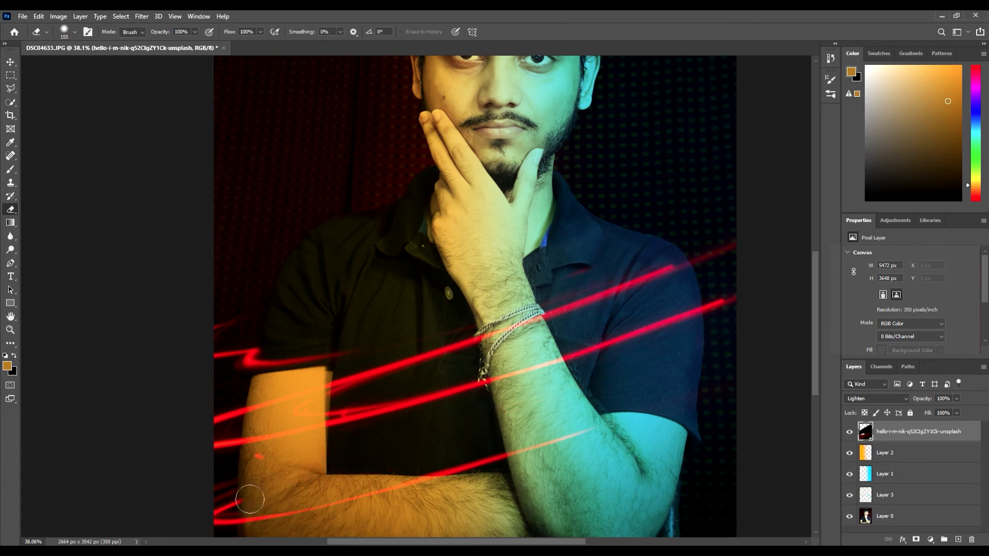
mouse_move(255, 408)
left_mouse_down()
mouse_move(419, 368)
mouse_move(670, 272)
left_mouse_up()
scroll(283, 486, "down", 9)
scroll(494, 331, "up", 3)
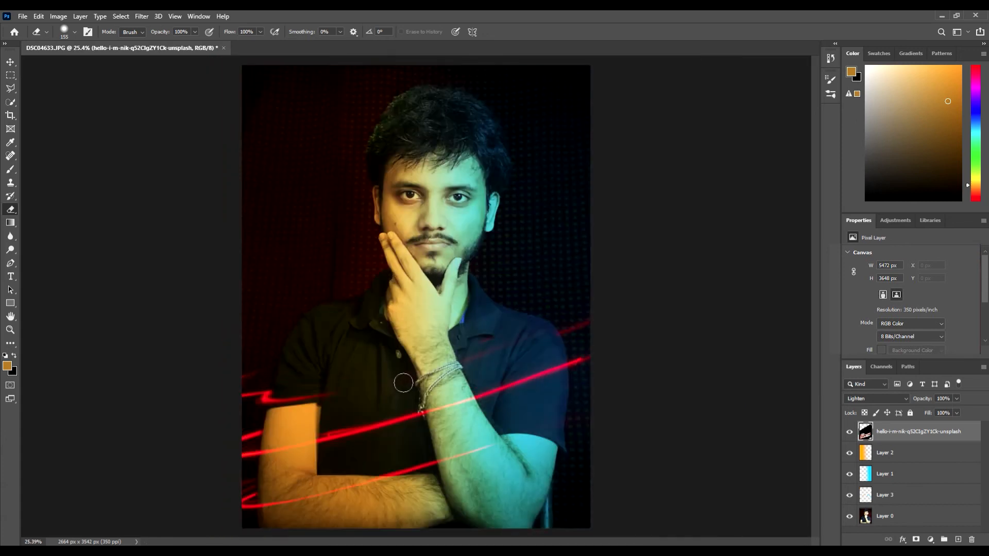
Step: Search the commands for "tra" and transform the light-trail layer, widening the streaks slightly and moving them lower on the portrait
scroll(493, 331, "down", 3)
key("ctrl+f")
type("tra")
left_click(665, 337)
left_click_drag(621, 334, 680, 334)
left_click_drag(357, 391, 370, 398)
key("Return")
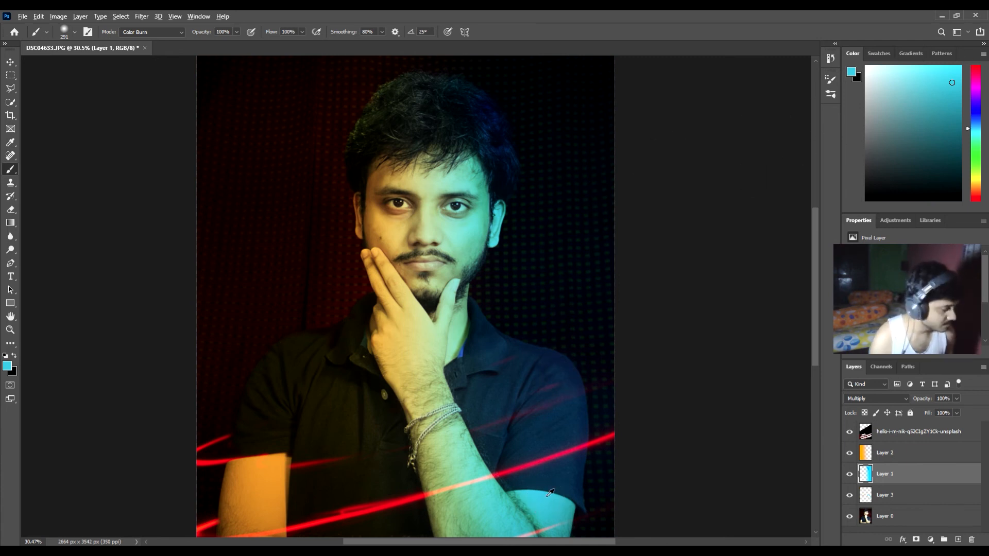
scroll(550, 492, "up", 5)
scroll(532, 489, "down", 6)
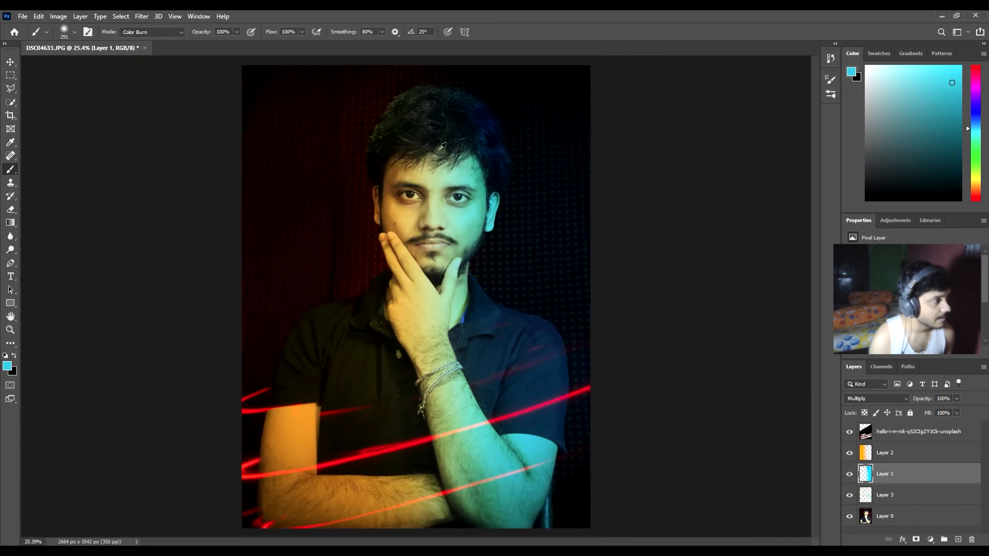
scroll(485, 112, "up", 2)
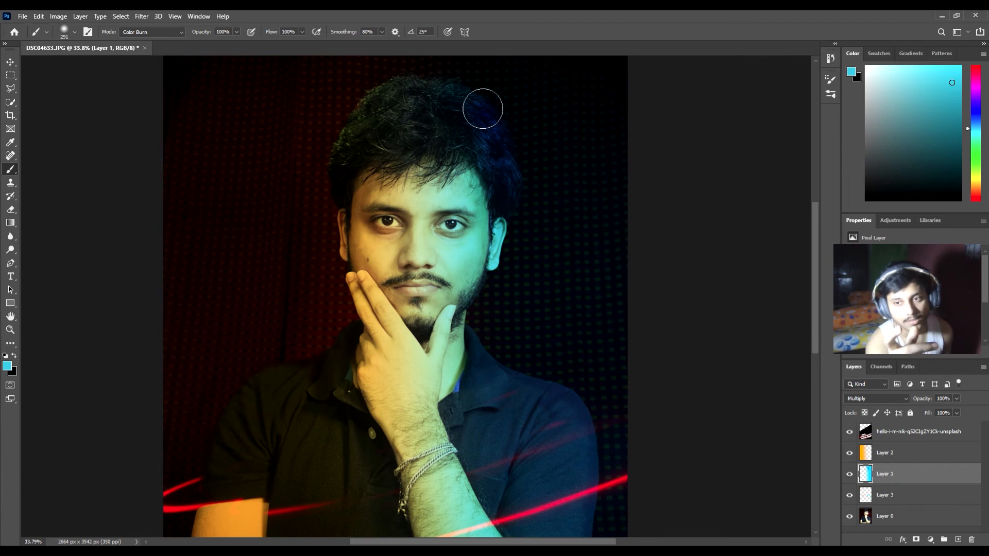
scroll(494, 107, "up", 1)
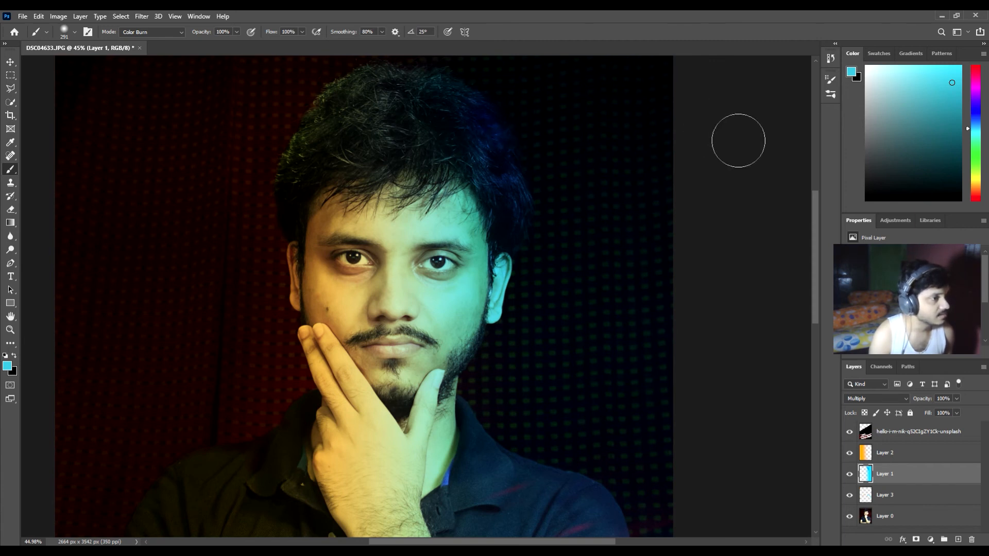
scroll(392, 231, "down", 3)
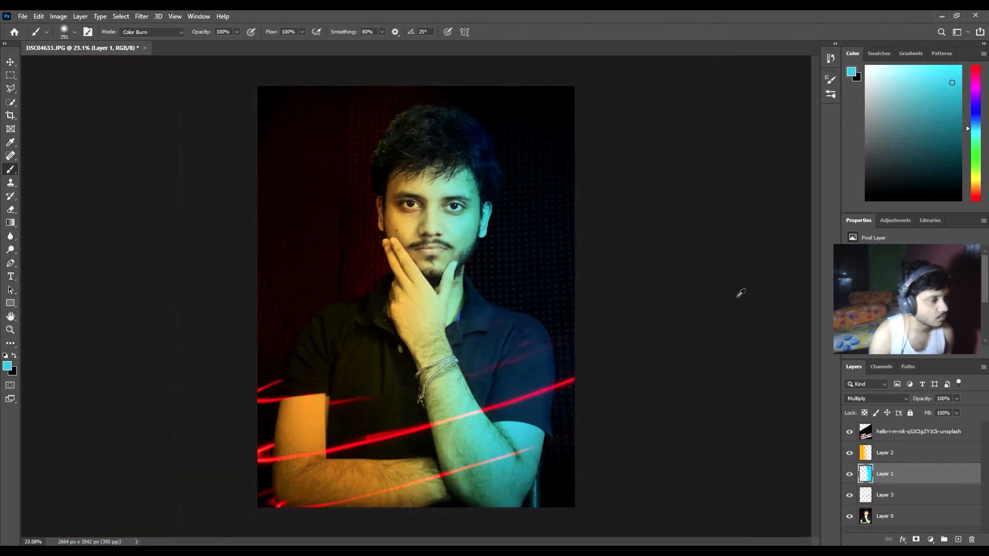
left_click(850, 71)
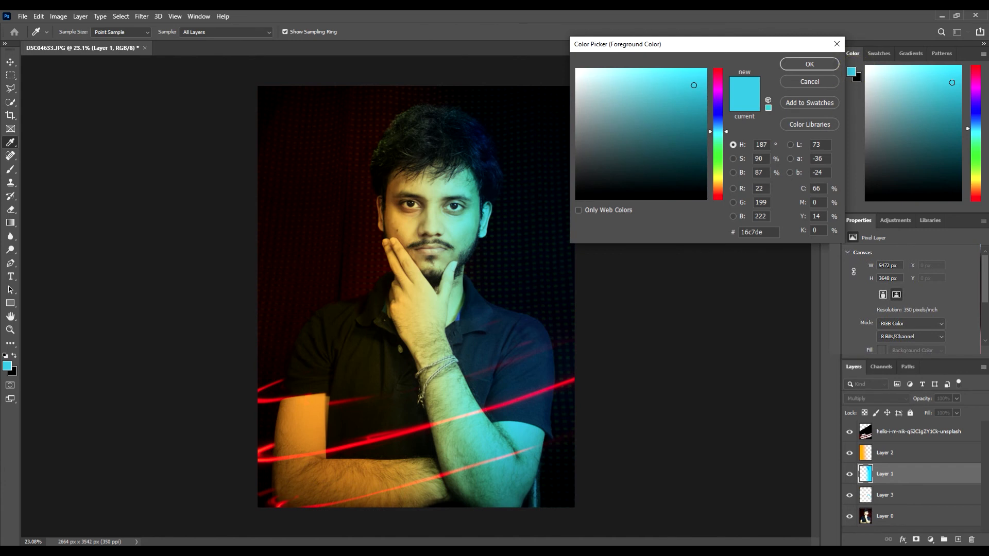
left_click(836, 44)
Step: Make Layer 2 active and sample the orange eaa000 from the orange-lit upper arm as the Brush tool's foreground colour
left_click(917, 453)
double_click(917, 454)
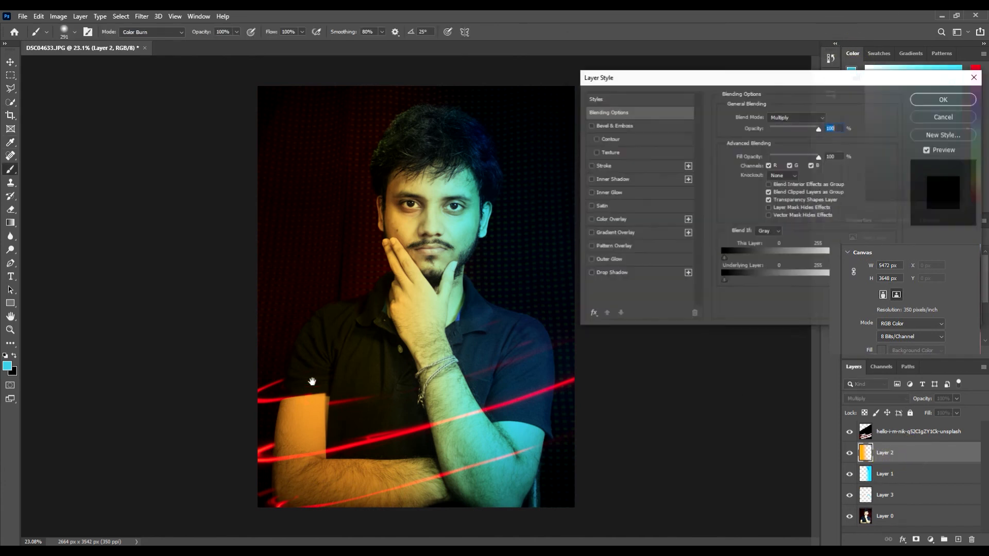
key("Return")
key("b")
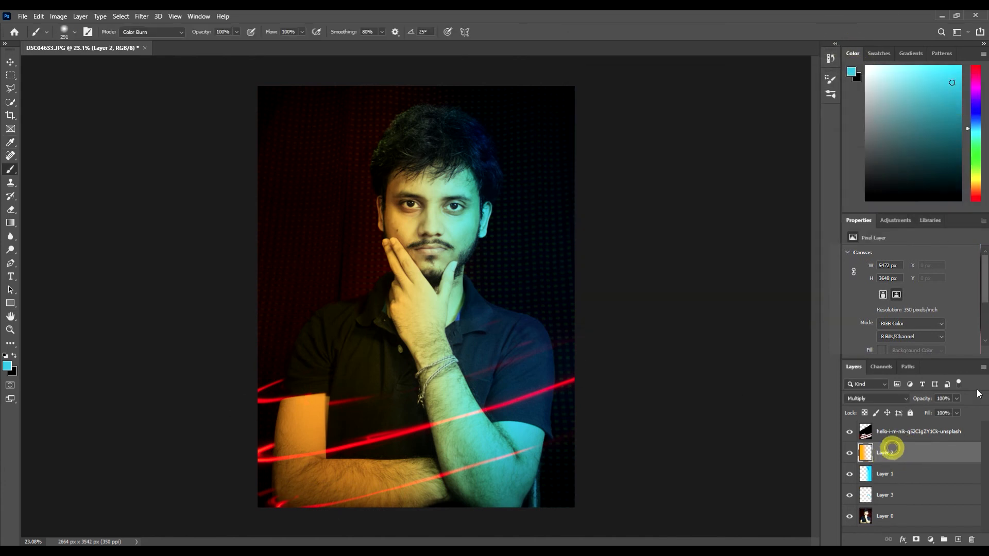
left_click(850, 73)
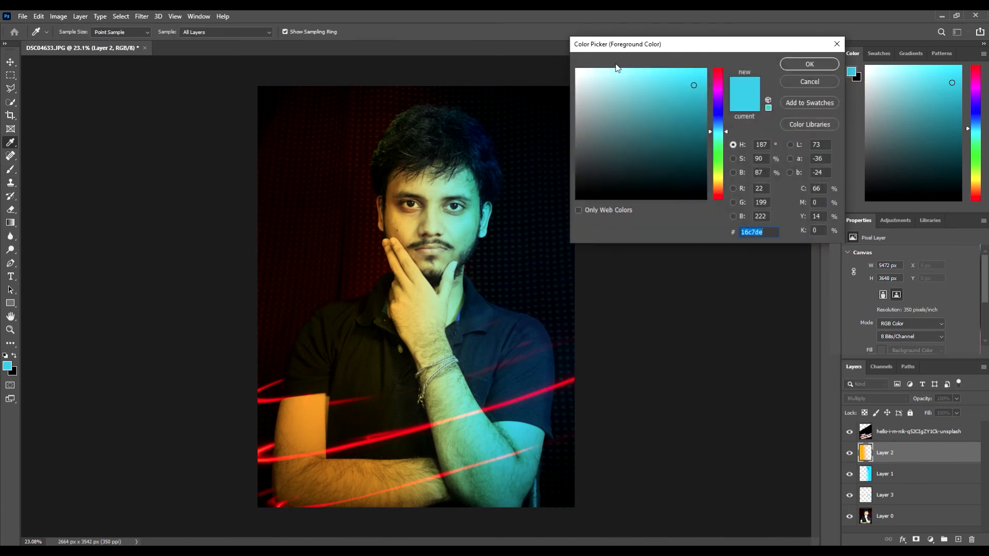
left_click(320, 412)
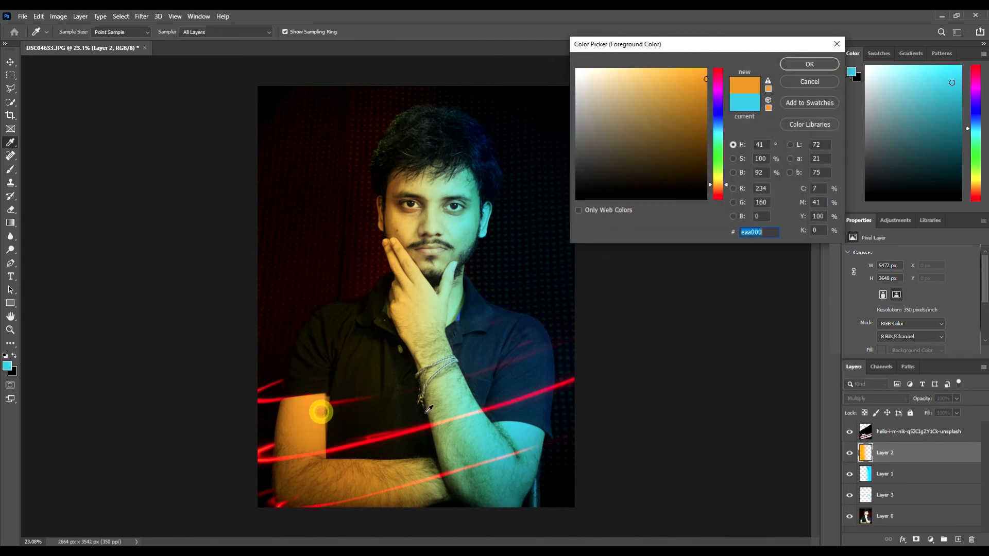
left_click(797, 68)
Step: Paint orange over the hair on the orange-lit side of the head on Layer 2 with the Color Burn brush
scroll(394, 162, "up", 8)
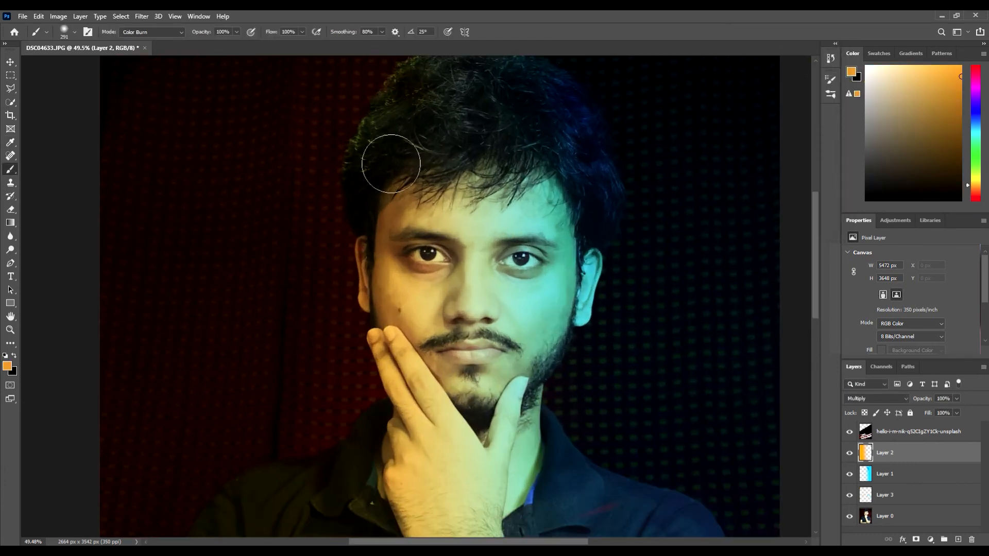
scroll(396, 173, "up", 4)
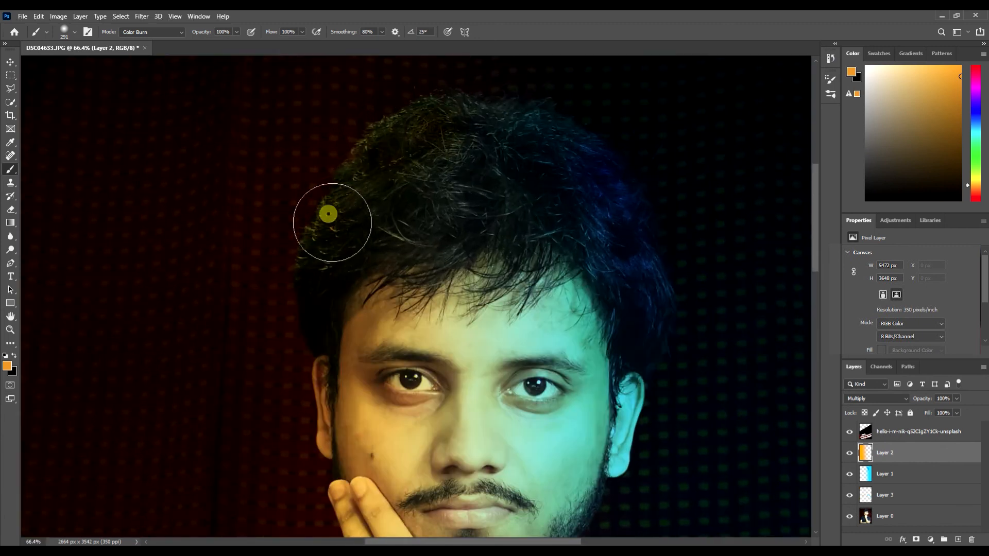
mouse_move(323, 254)
left_mouse_down()
mouse_move(366, 176)
mouse_move(344, 230)
mouse_move(352, 221)
mouse_move(352, 240)
mouse_move(360, 201)
left_mouse_up()
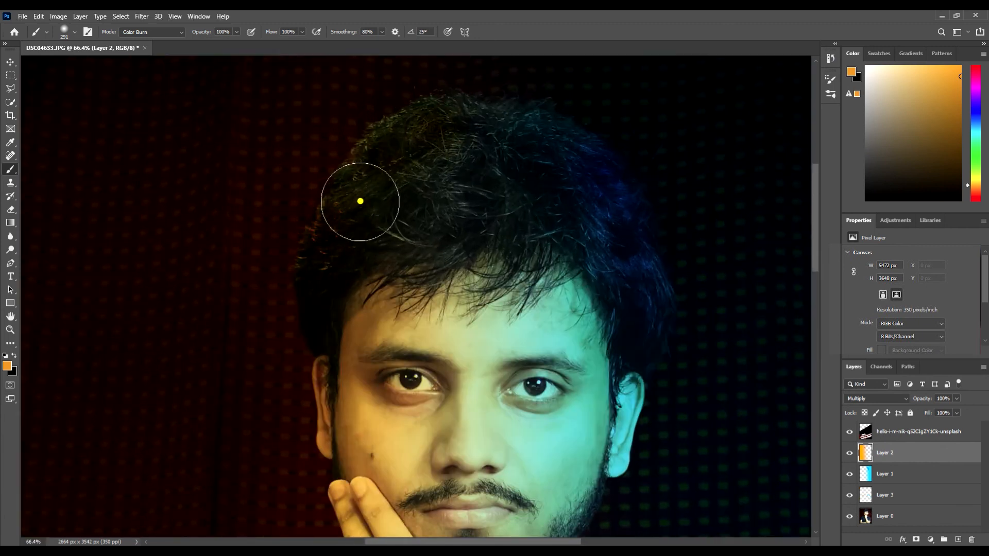
left_click(374, 167)
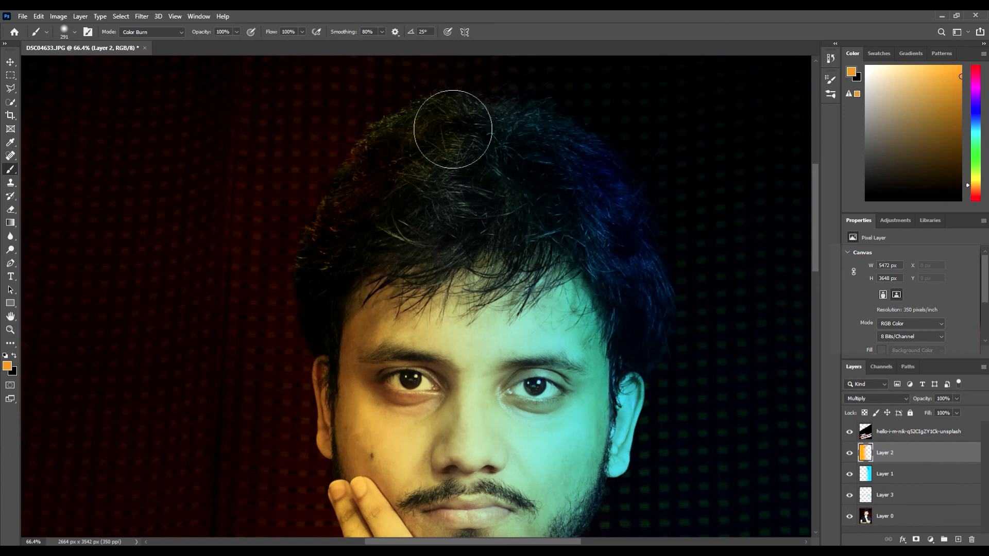
scroll(264, 309, "down", 5)
scroll(239, 360, "up", 6)
scroll(383, 236, "down", 5)
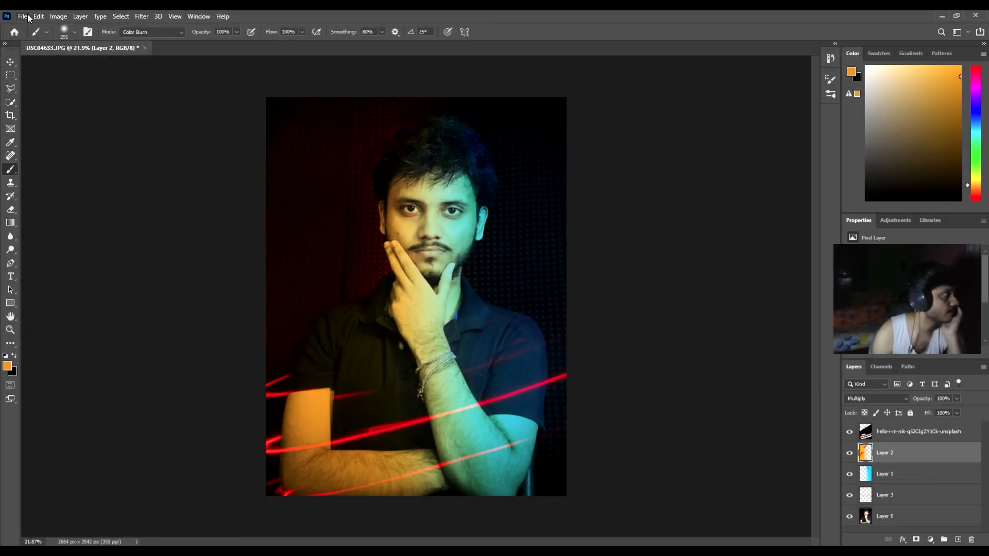
Step: Export the finished portrait as DSC04633.png to the Desktop
left_click(22, 16)
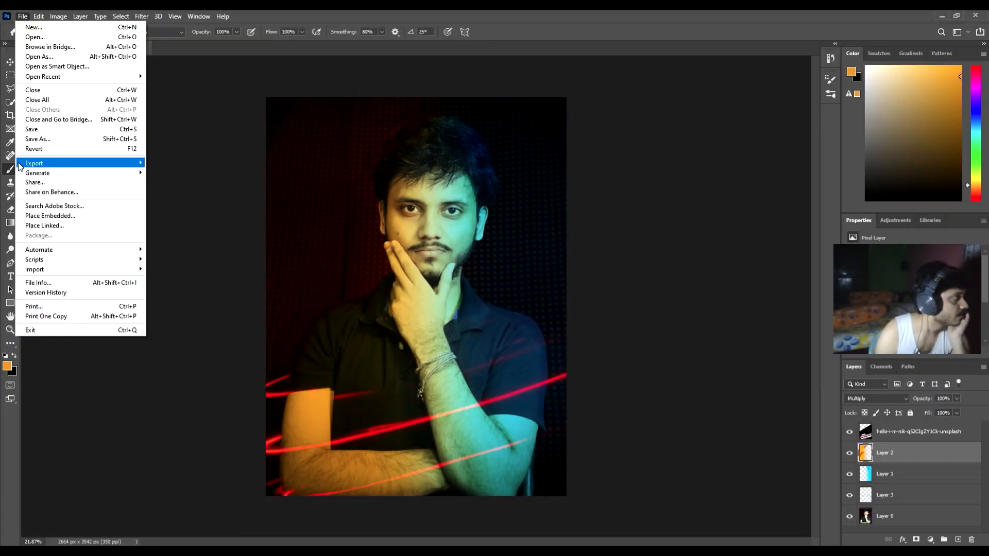
mouse_move(78, 163)
left_click(223, 163)
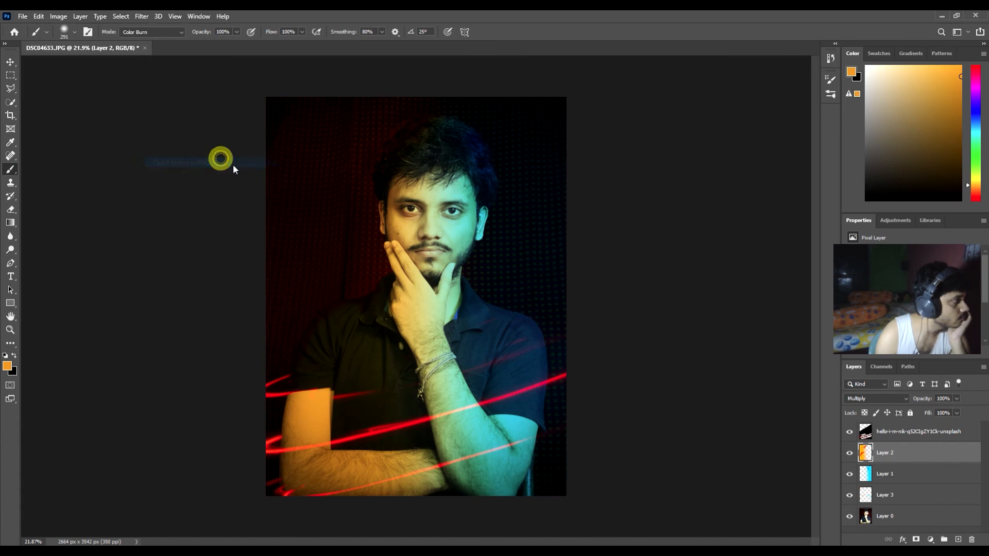
left_click_drag(102, 25, 240, 45)
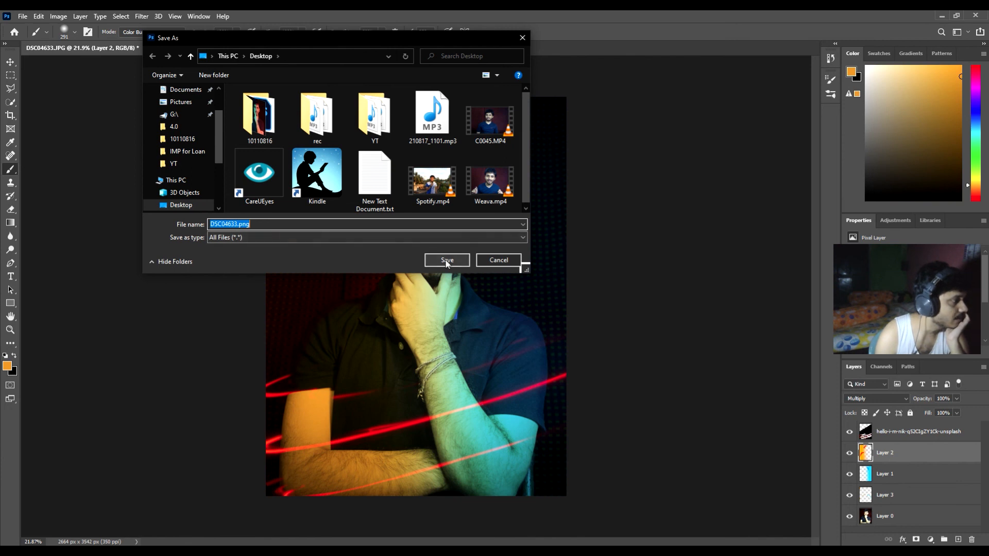
left_click(178, 203)
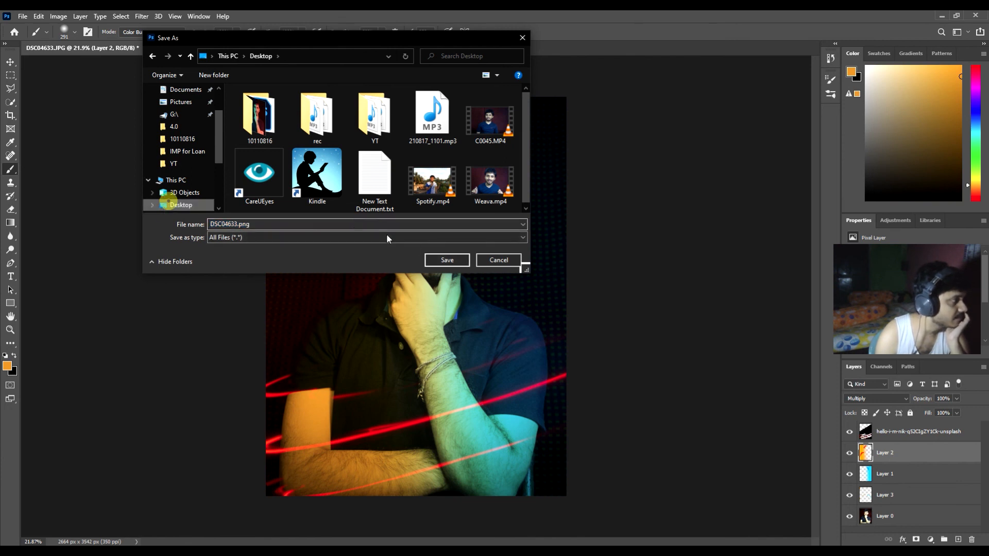
left_click(446, 260)
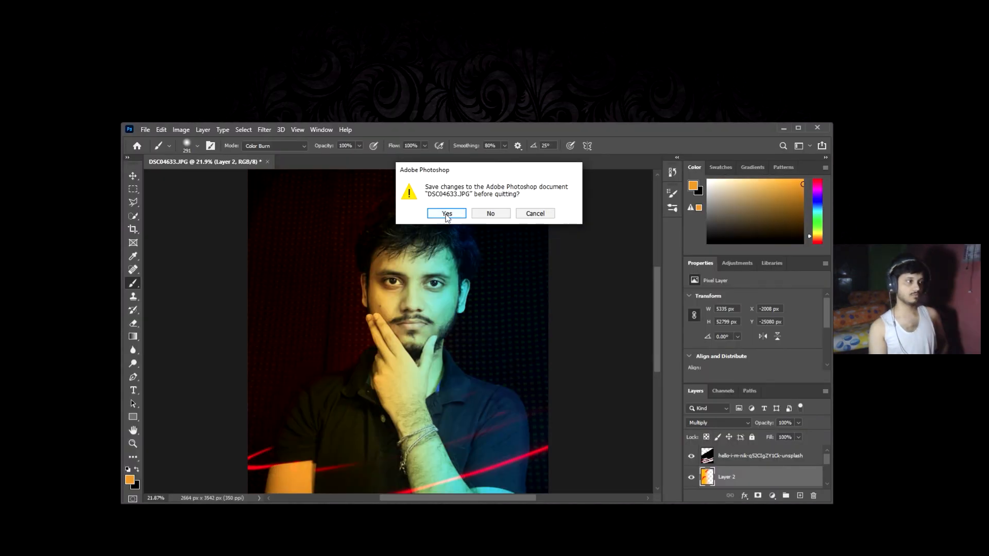
Step: Choose to save the changes to DSC04633.JPG while quitting, and open the exported DSC04633.png from the desktop in Picasa Photo Viewer
left_click(447, 214)
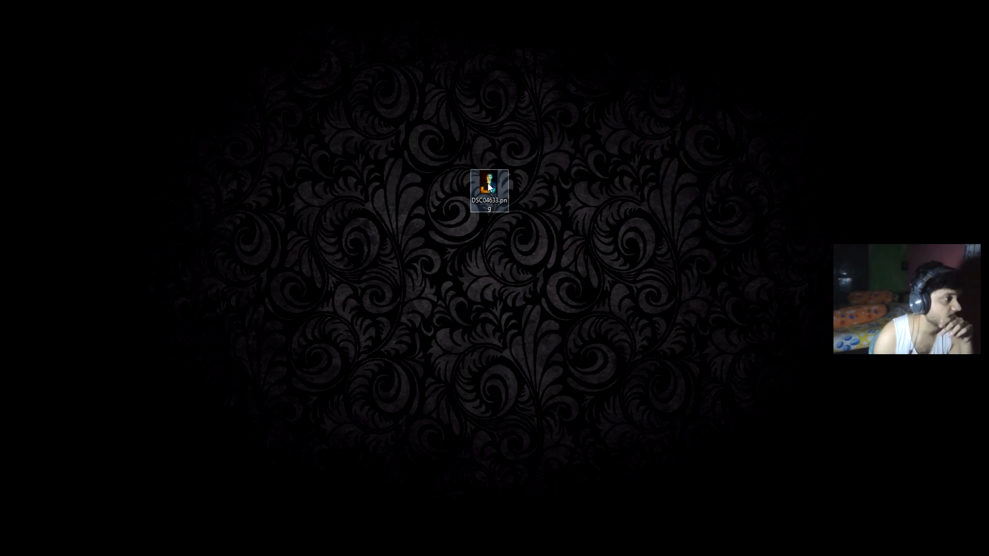
double_click(489, 187)
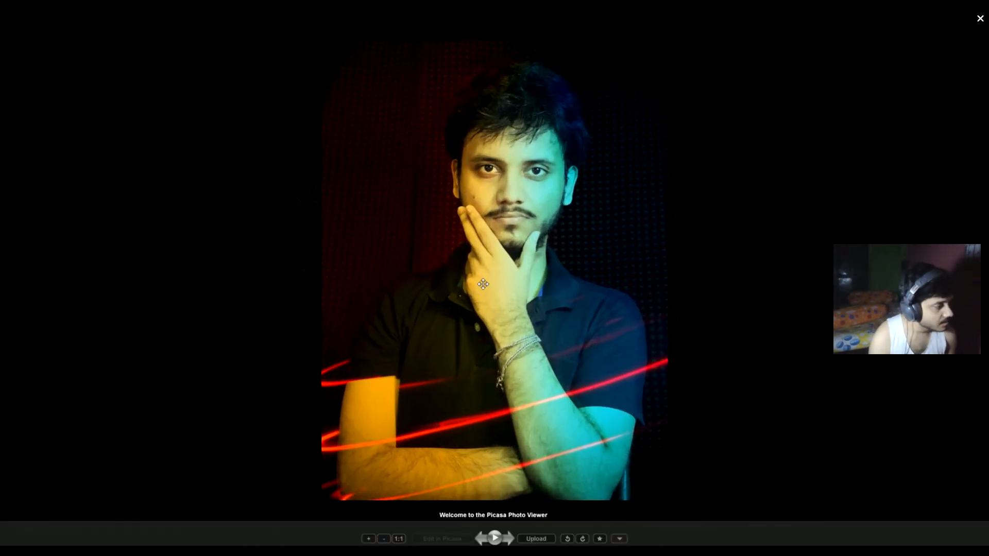
Step: Inspect the exported DSC04633.png close up and as a whole, and close the photo viewer
scroll(428, 283, "up", 5)
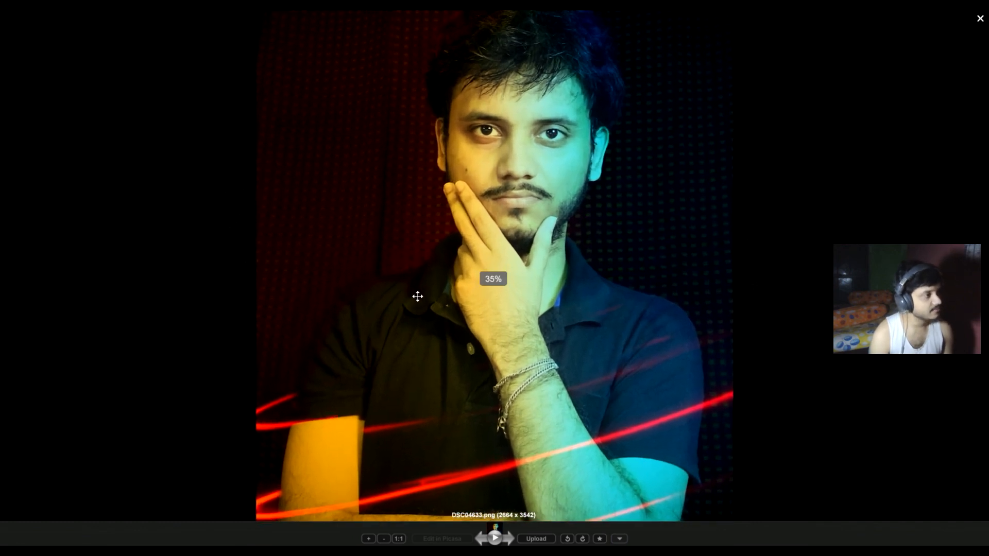
scroll(412, 303, "down", 5)
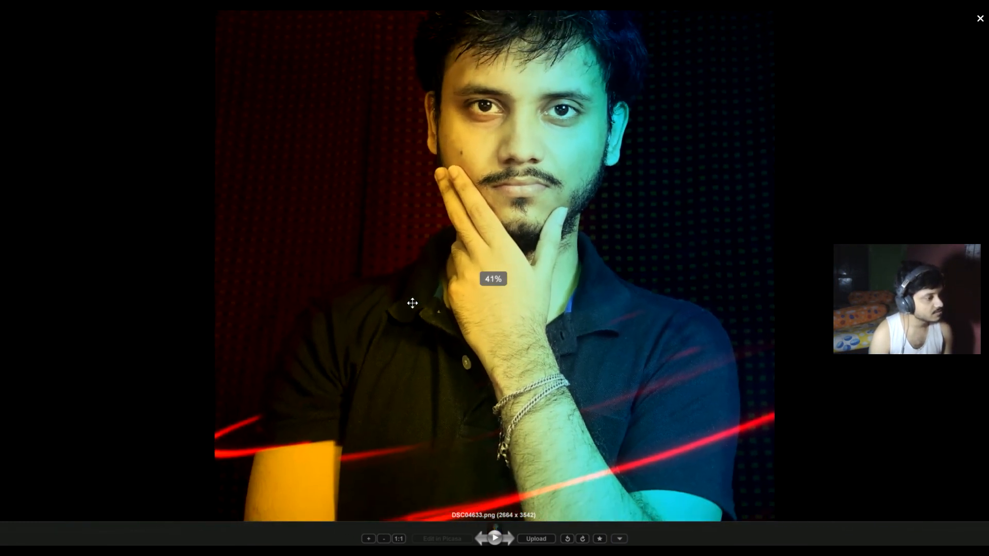
scroll(410, 306, "down", 3)
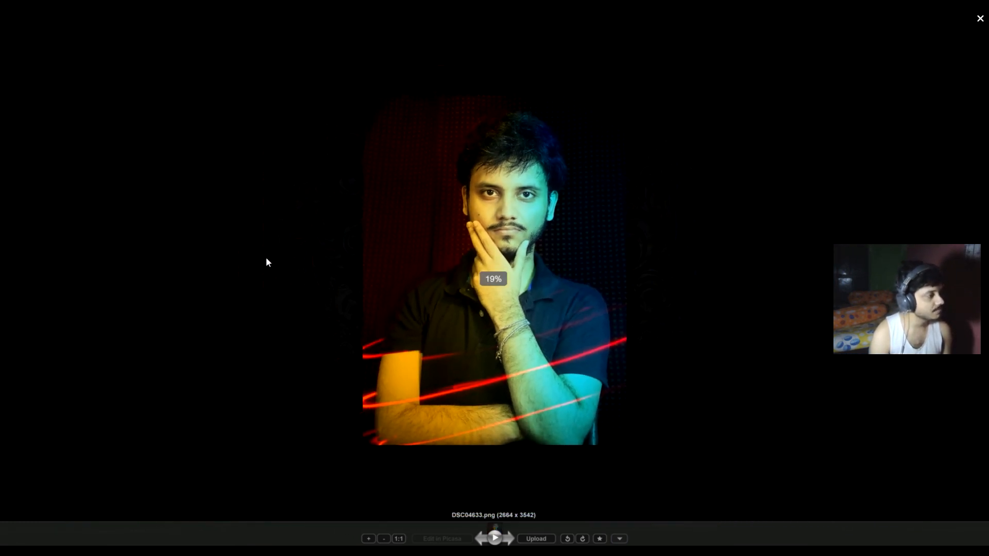
scroll(295, 256, "up", 2)
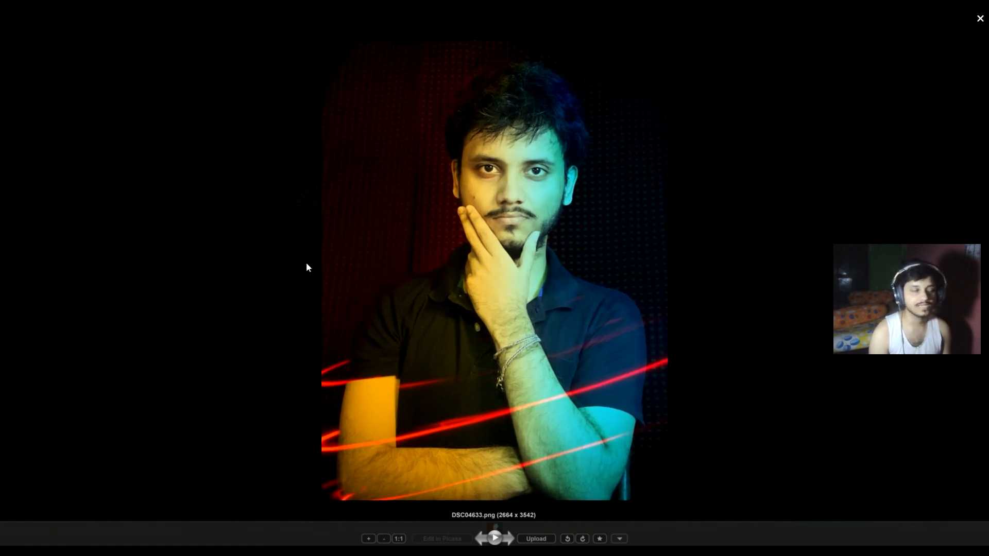
scroll(462, 239, "up", 4)
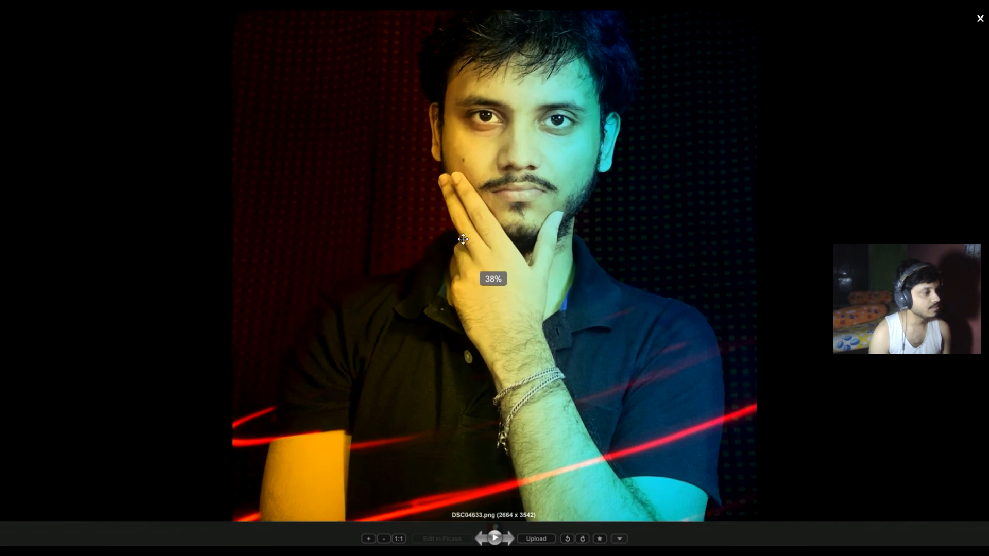
scroll(460, 243, "down", 3)
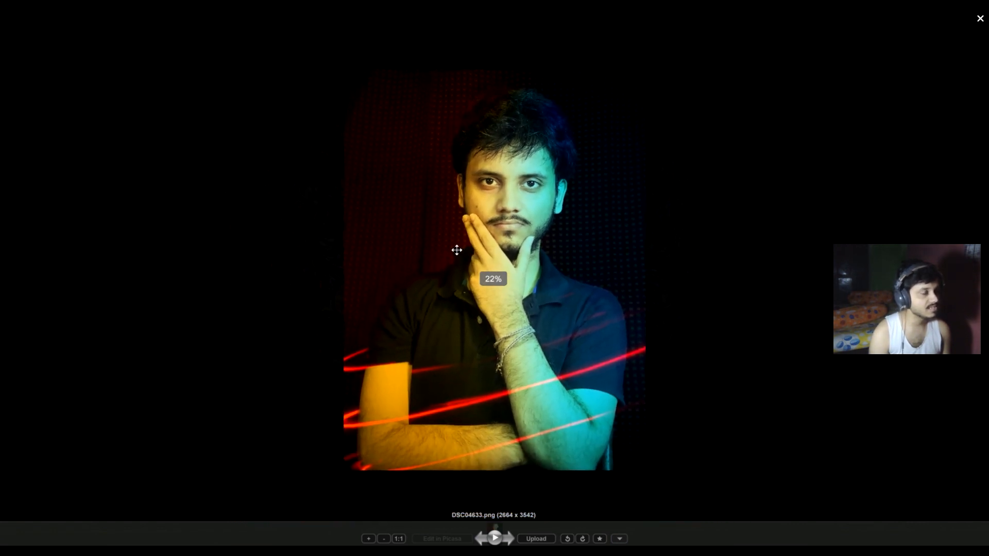
scroll(444, 255, "up", 3)
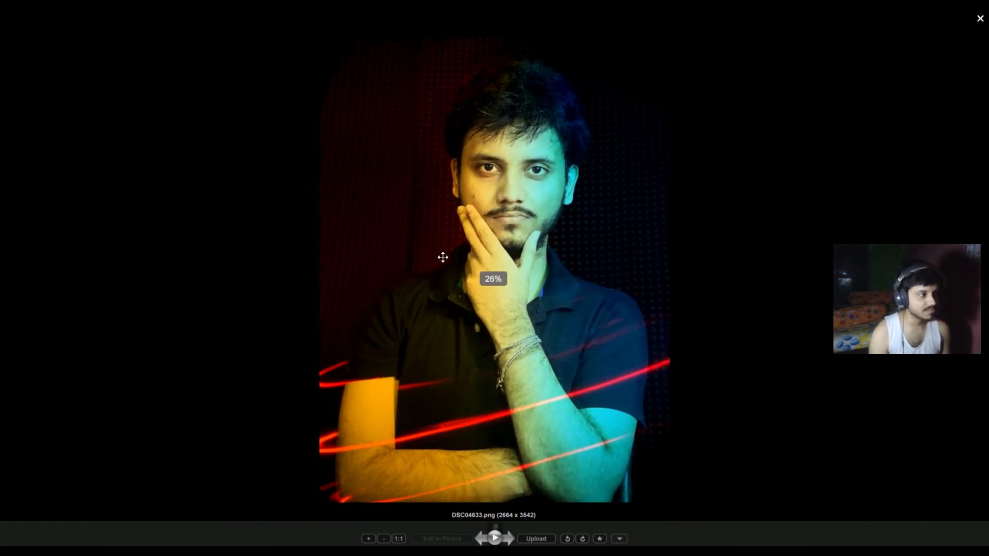
left_click(196, 181)
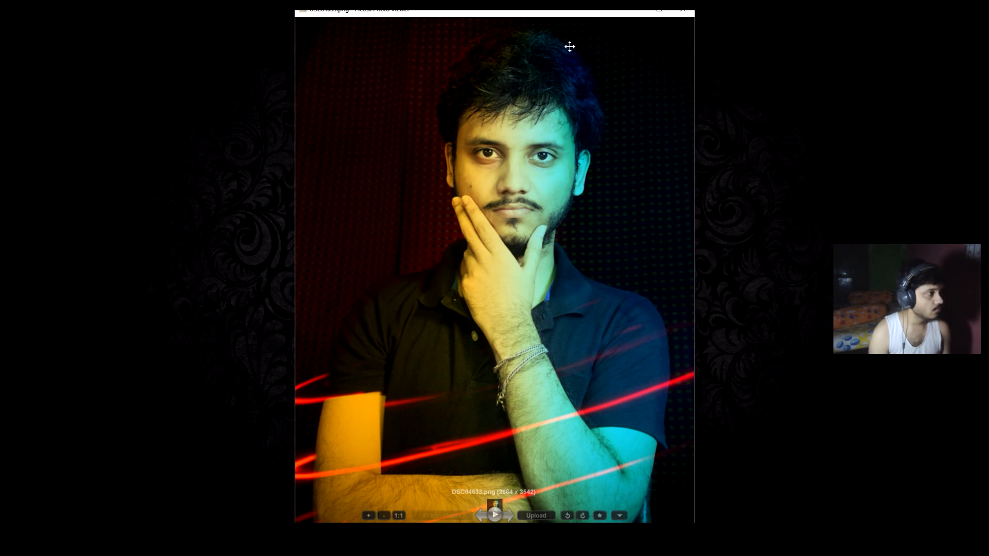
left_click(682, 10)
Step: Switch to Lightroom Classic and import DSC04633.png from the Desktop folder into the catalog using Add
key("super")
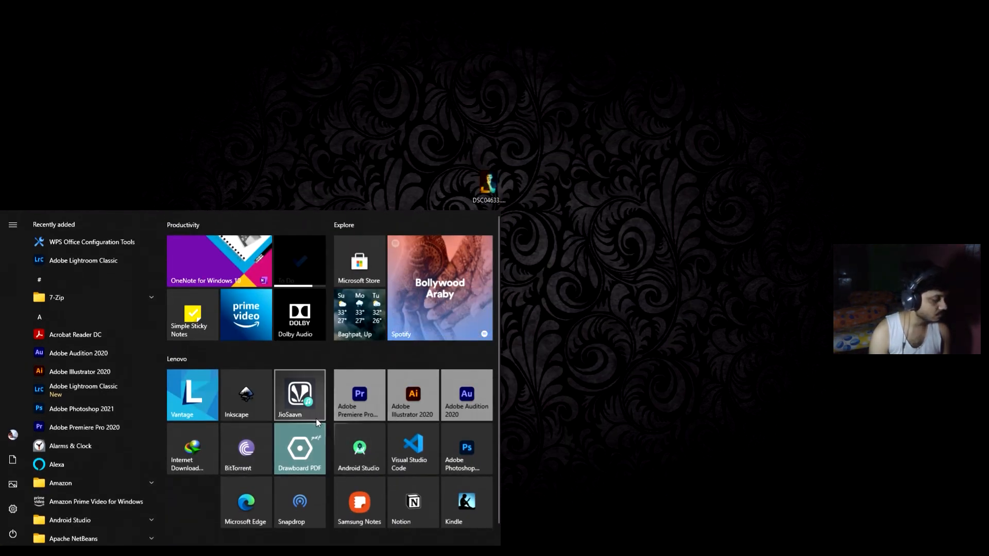
key("super")
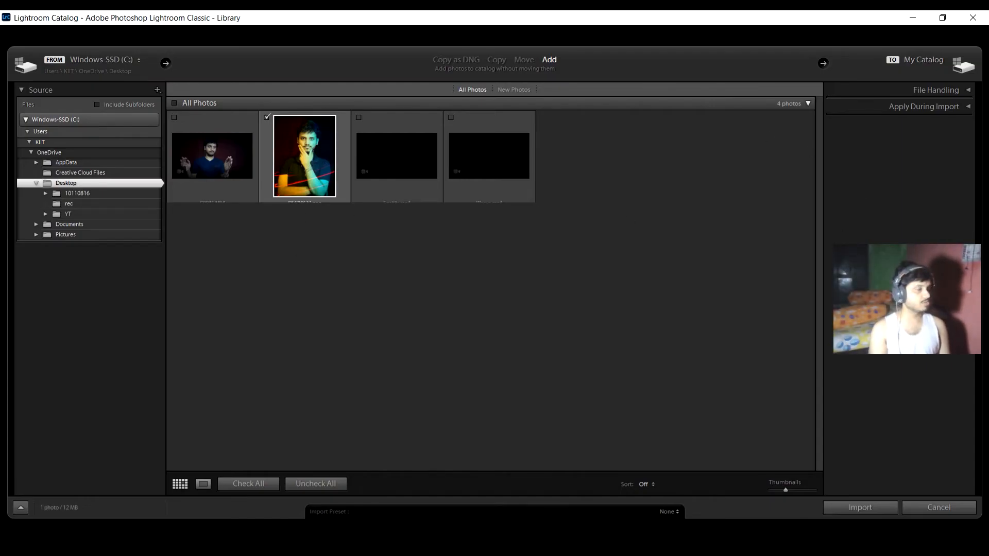
left_click(314, 140)
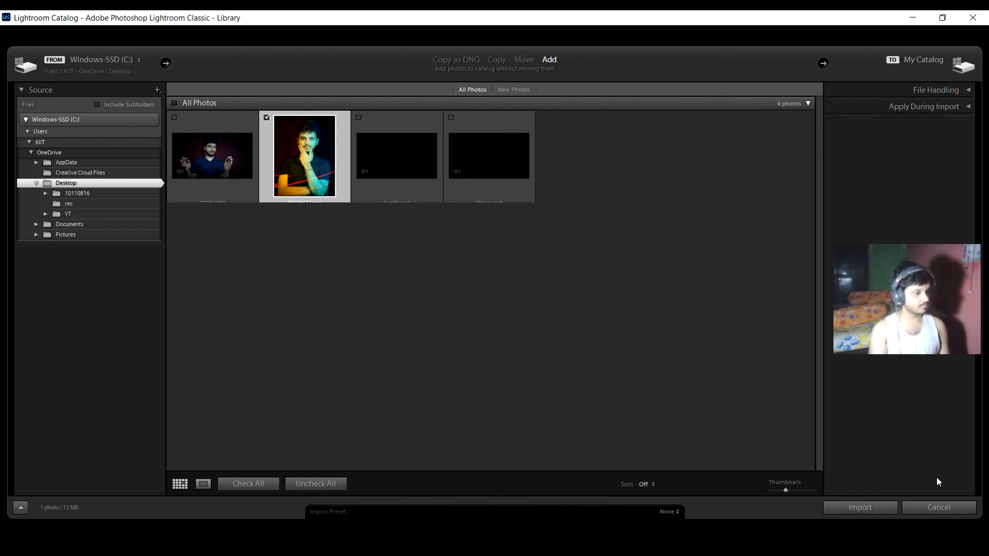
left_click(875, 510)
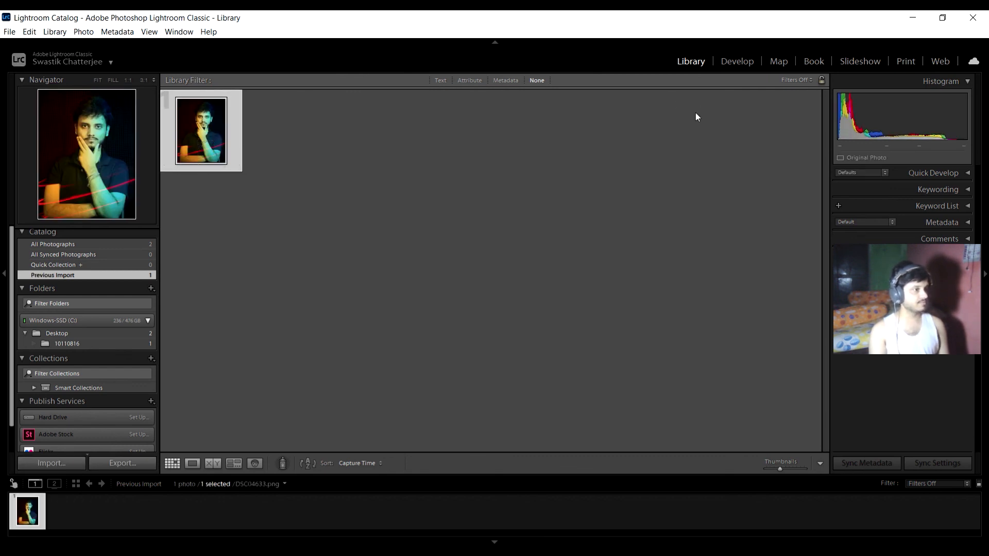
Step: Open the imported portrait in the Develop module and show the whole image fitted to the view
left_click(741, 61)
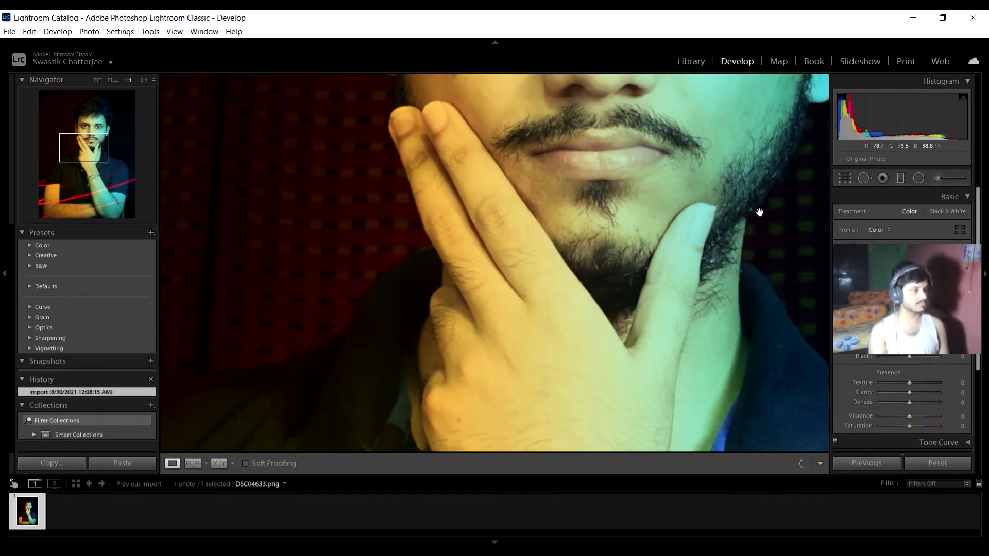
scroll(325, 221, "down", 10)
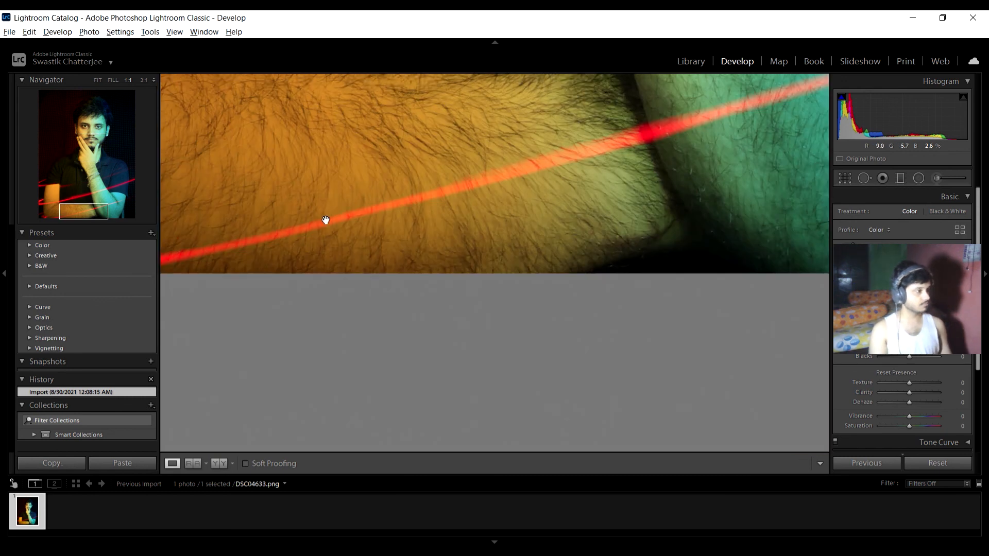
left_click(384, 205)
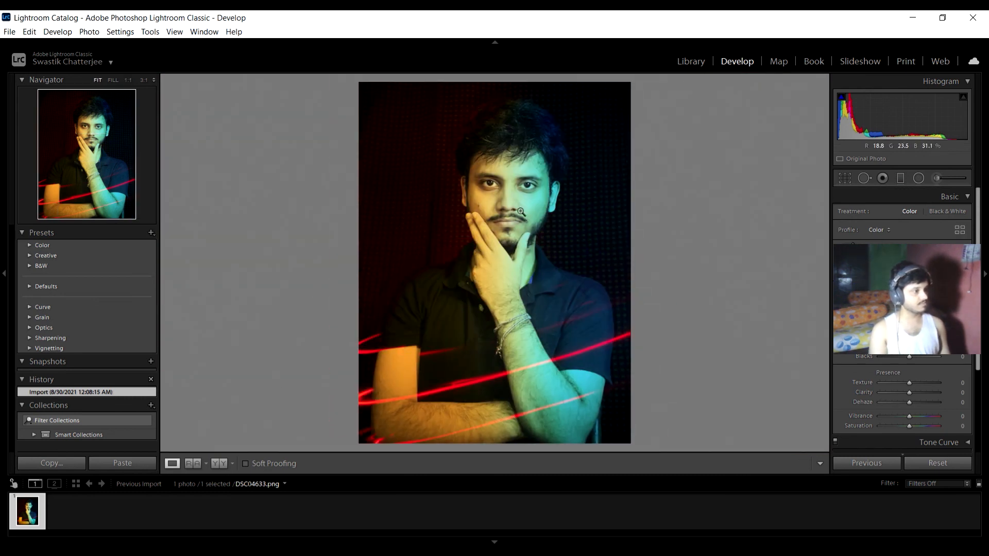
left_click(574, 241)
left_click(531, 247)
left_click(530, 249)
left_click(537, 238)
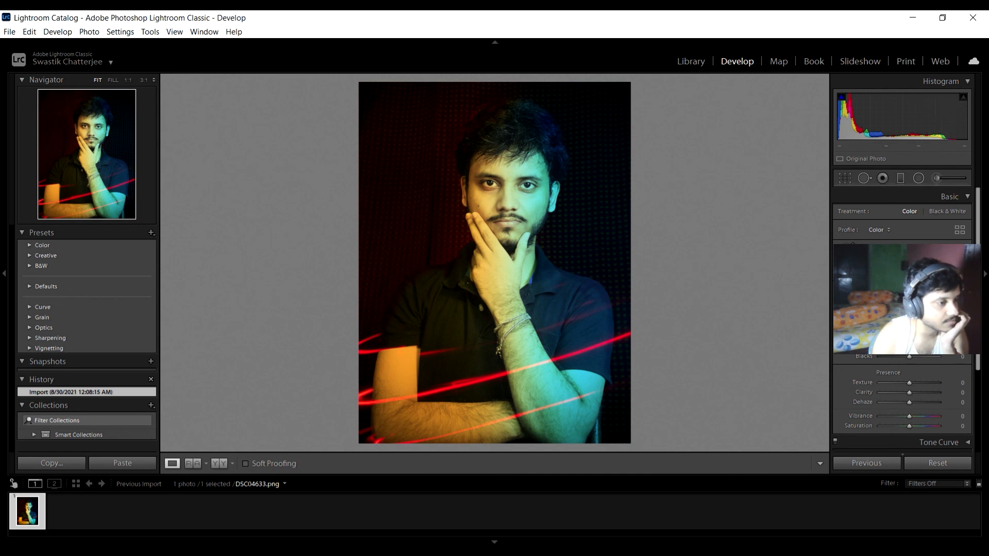
Step: Set the portrait's exposure to 0.44, adjust contrast and highlights, and lower shadows to -18 and blacks to -9
left_click_drag(909, 303, 906, 356)
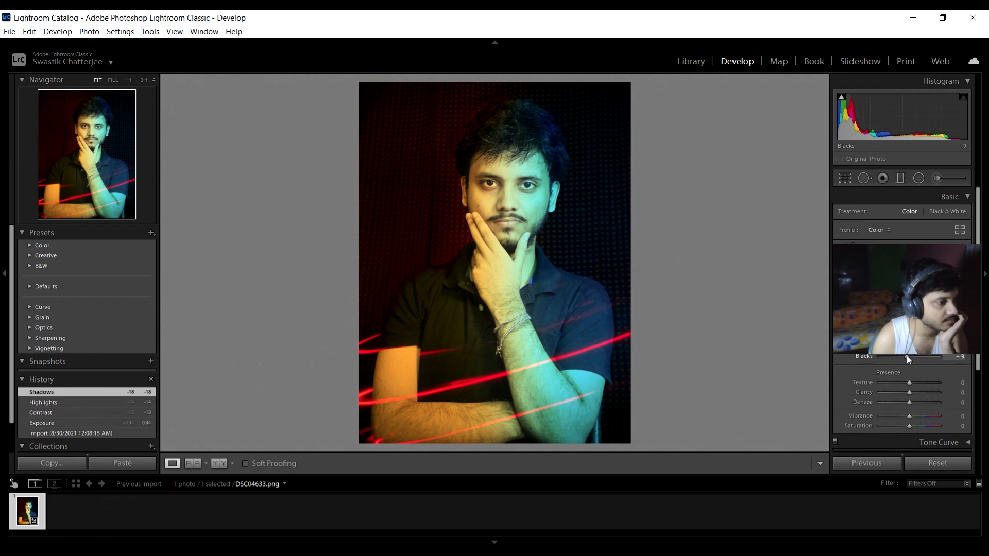